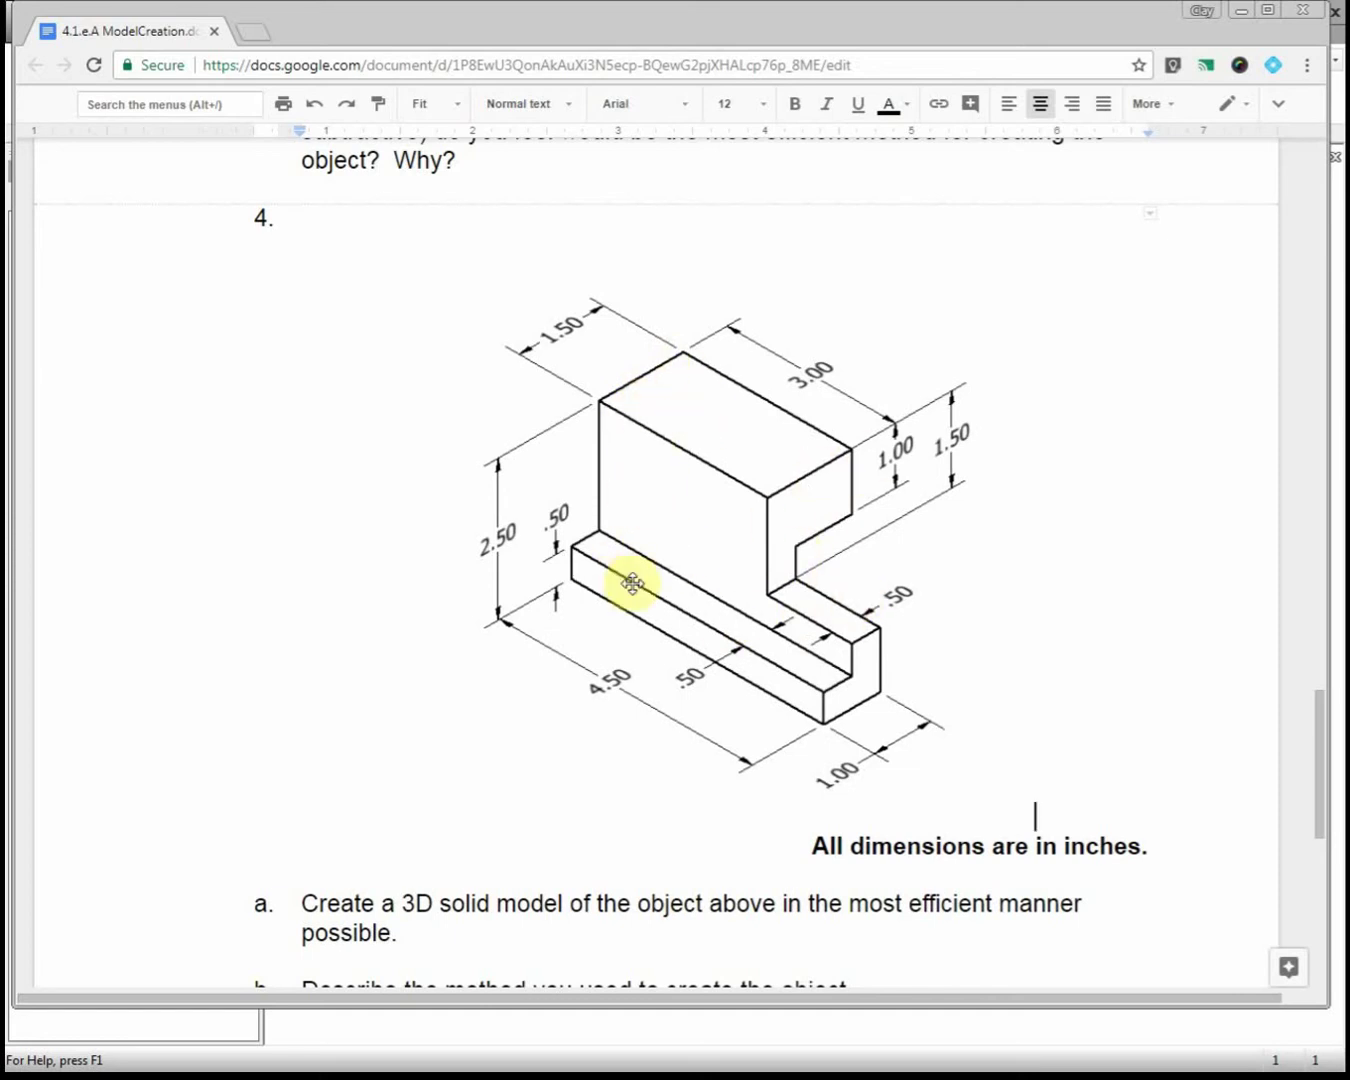
Switch from the reference drawing to the empty Inventor part and start a 2D sketch on the YZ plane.
{"action": "left_click_drag", "start_coordinate": [870, 2], "coordinate": [540, 170]}
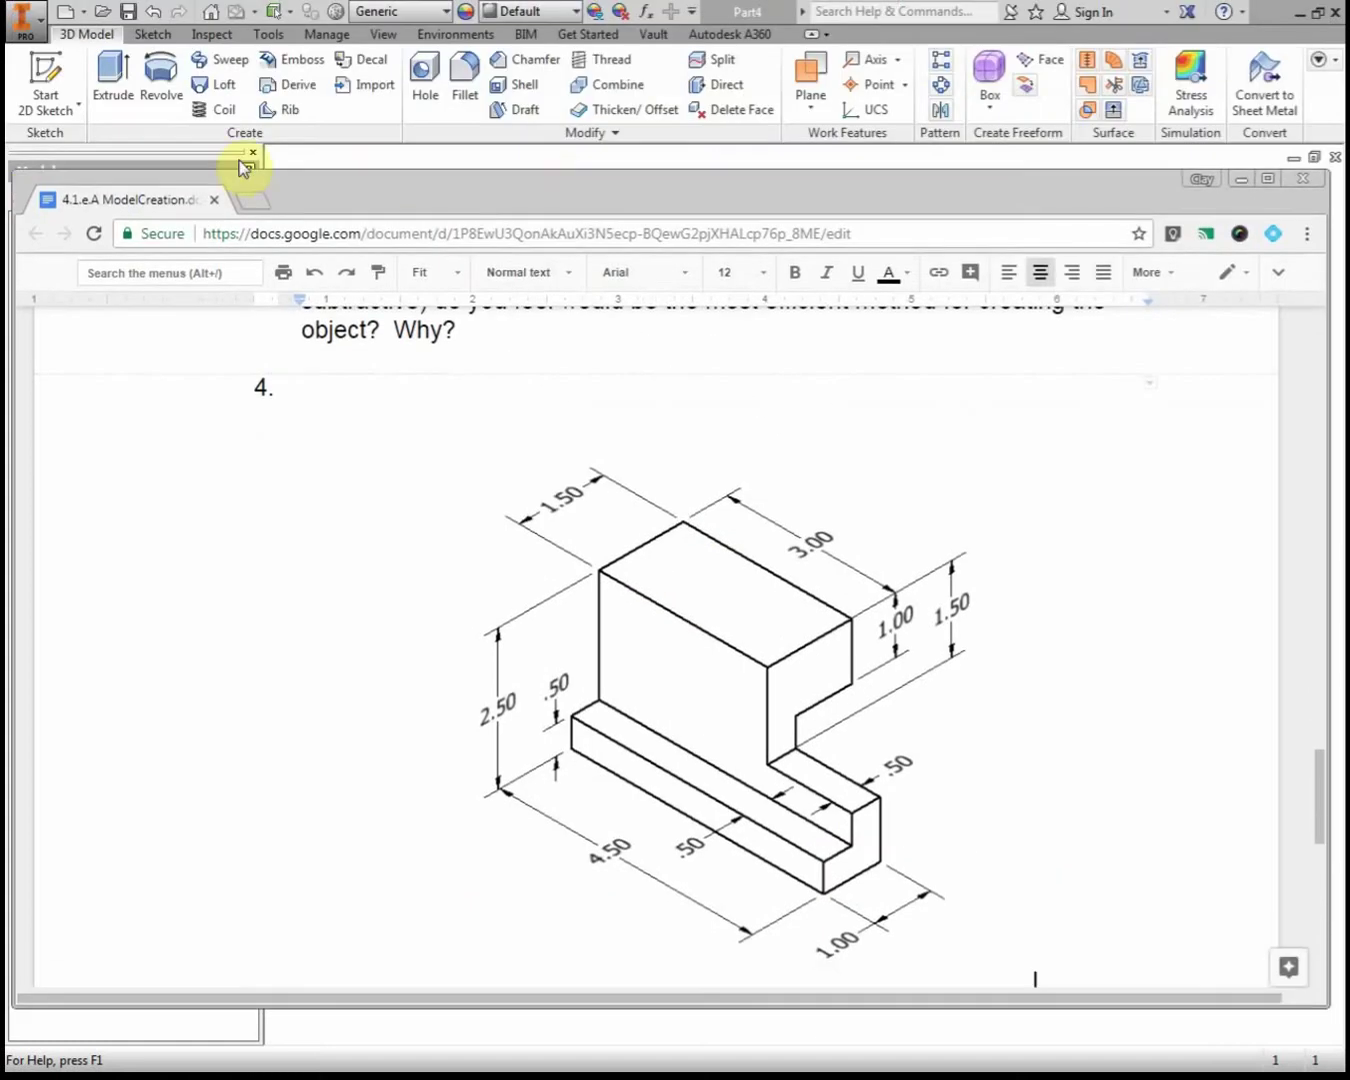
{"action": "key", "text": "alt+Tab"}
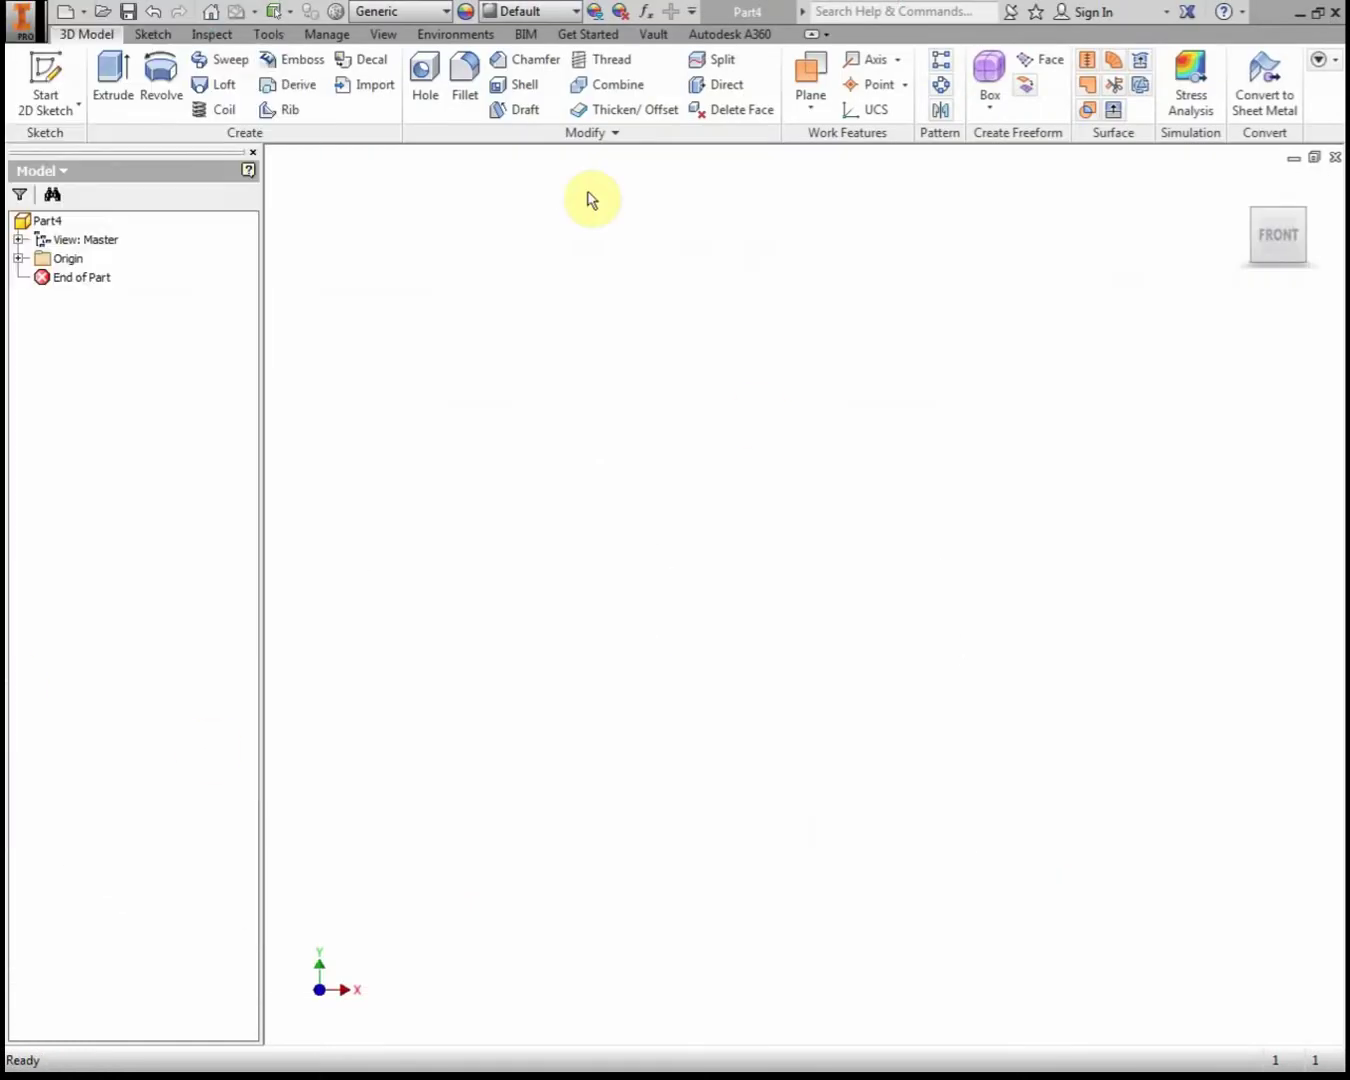
{"action": "left_click", "coordinate": [65, 70]}
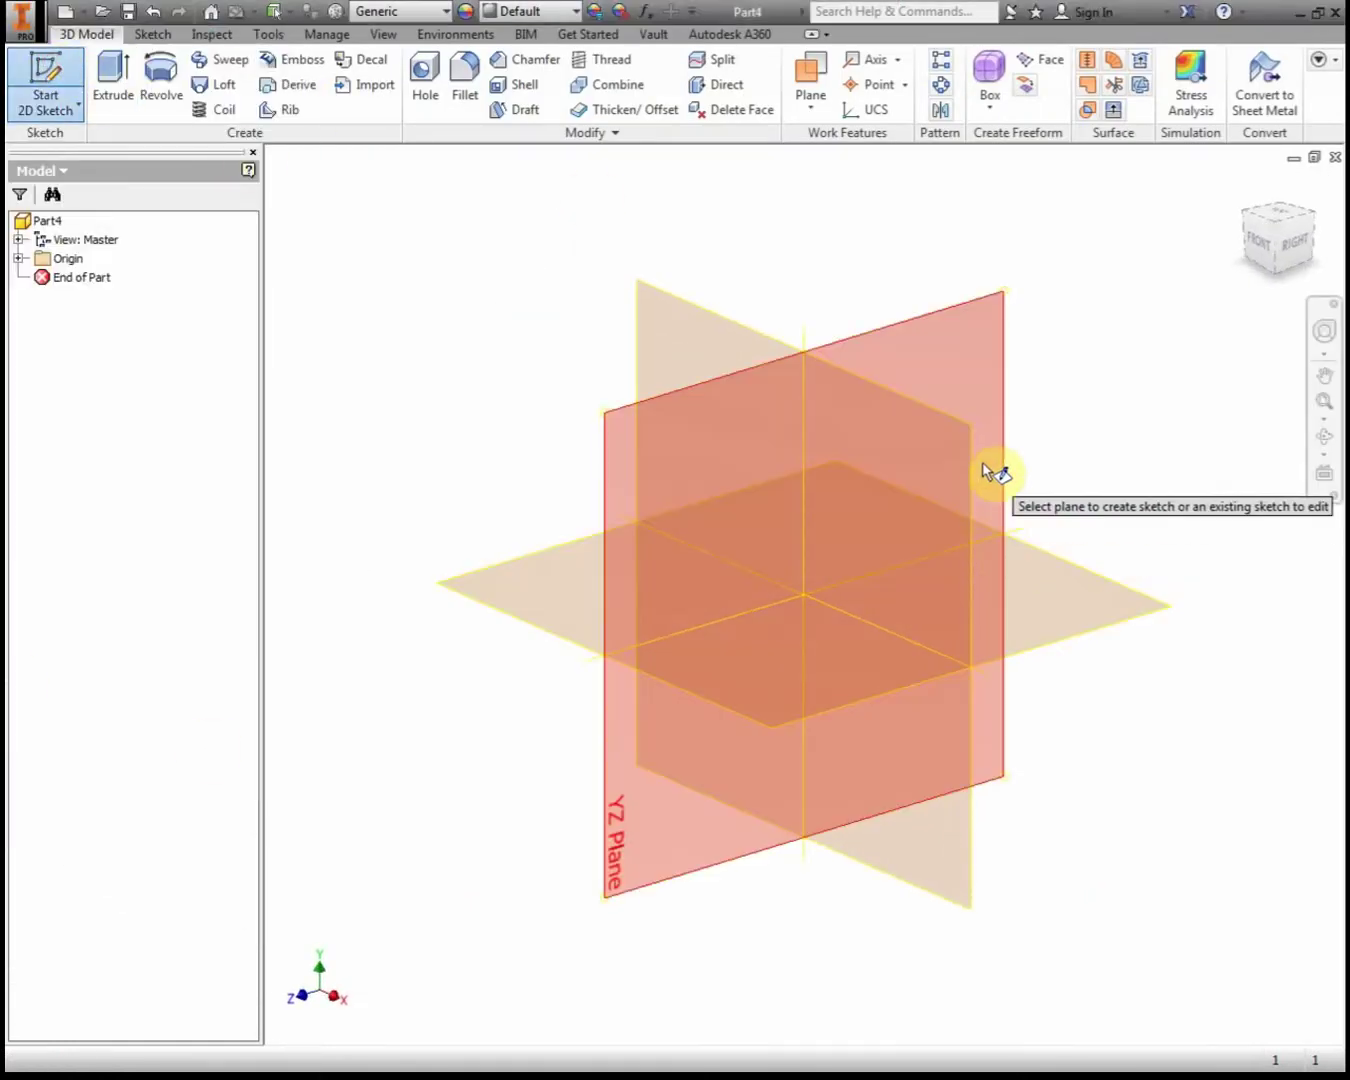
{"action": "left_click", "coordinate": [956, 338]}
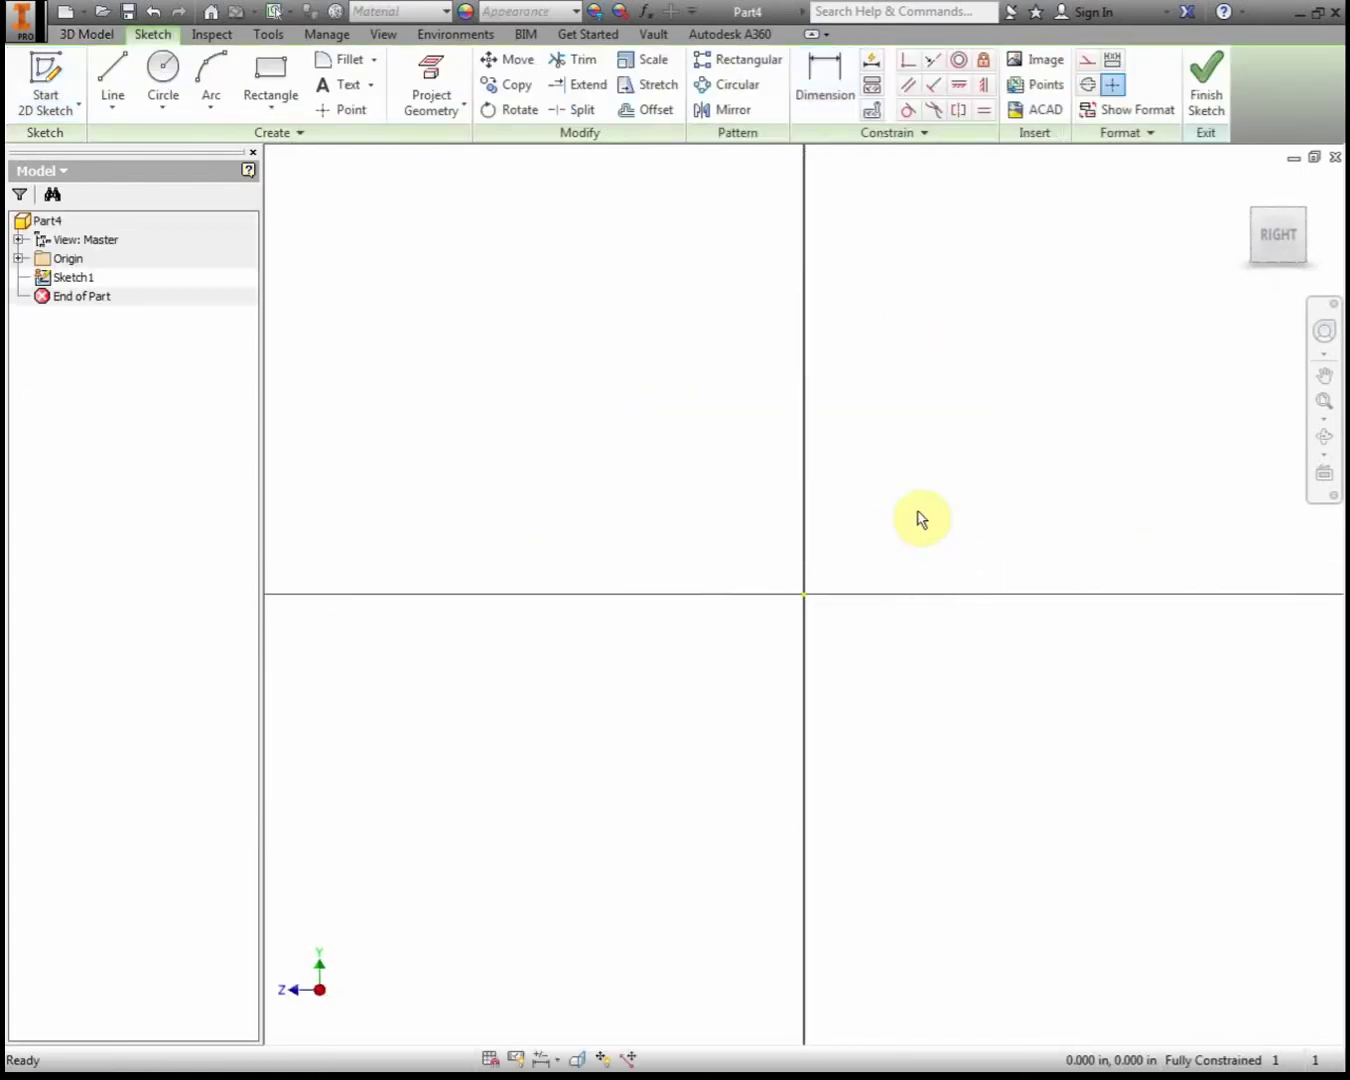
Sketch a closed eight-sided stepped profile from the origin, about 0.55 in wide and tall, with an upper overhang and a lower foot.
{"action": "left_click", "coordinate": [111, 69]}
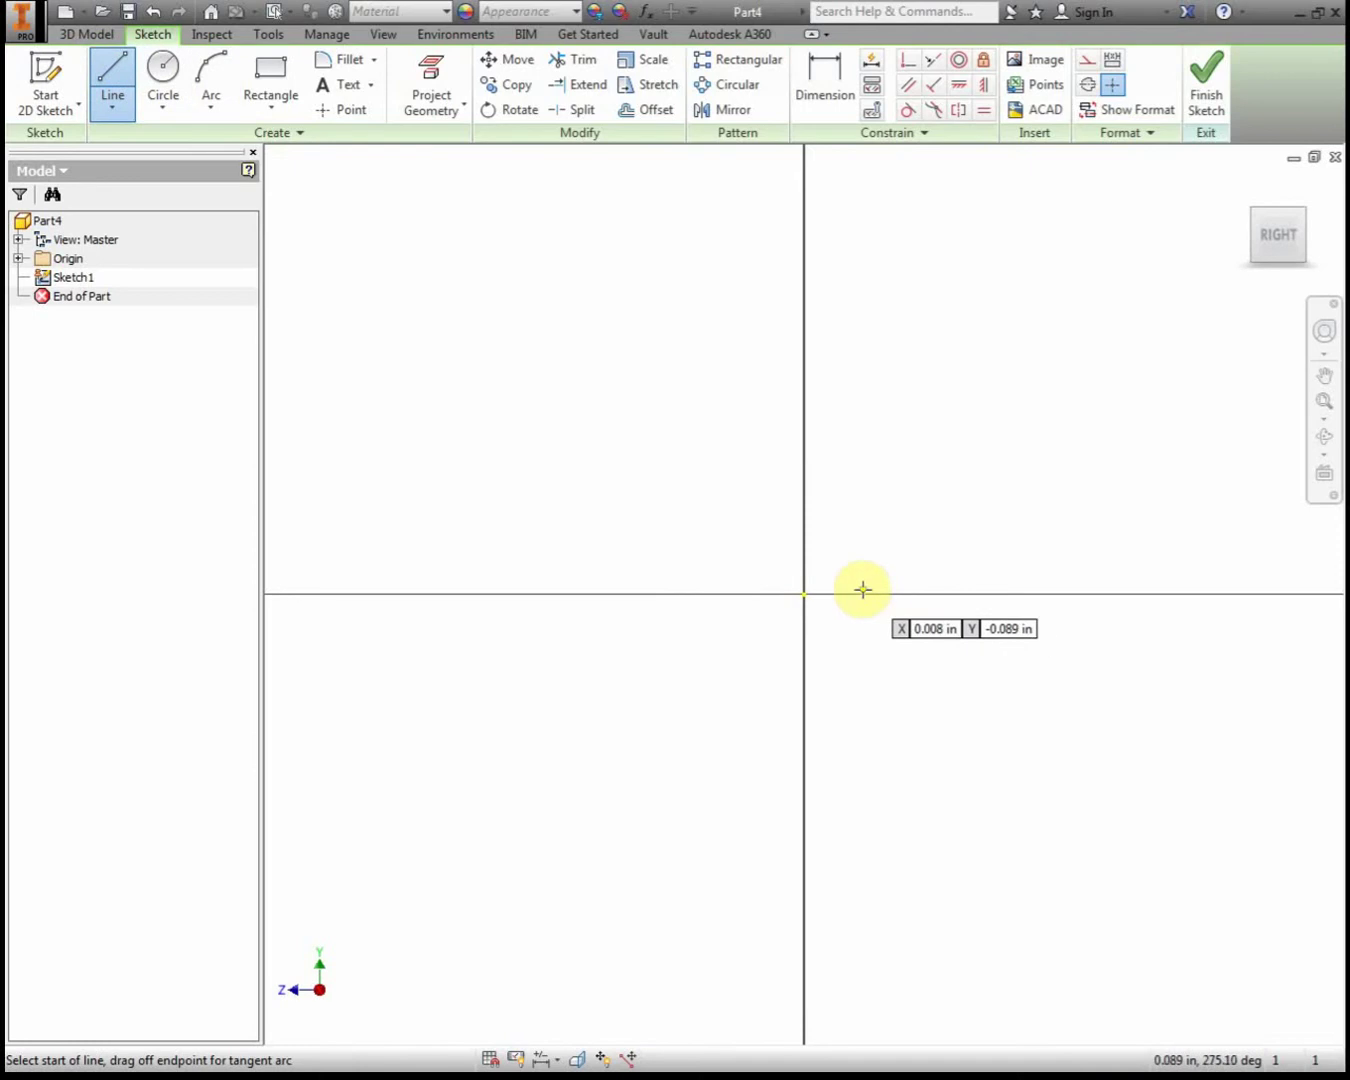
{"action": "left_click", "coordinate": [803, 594]}
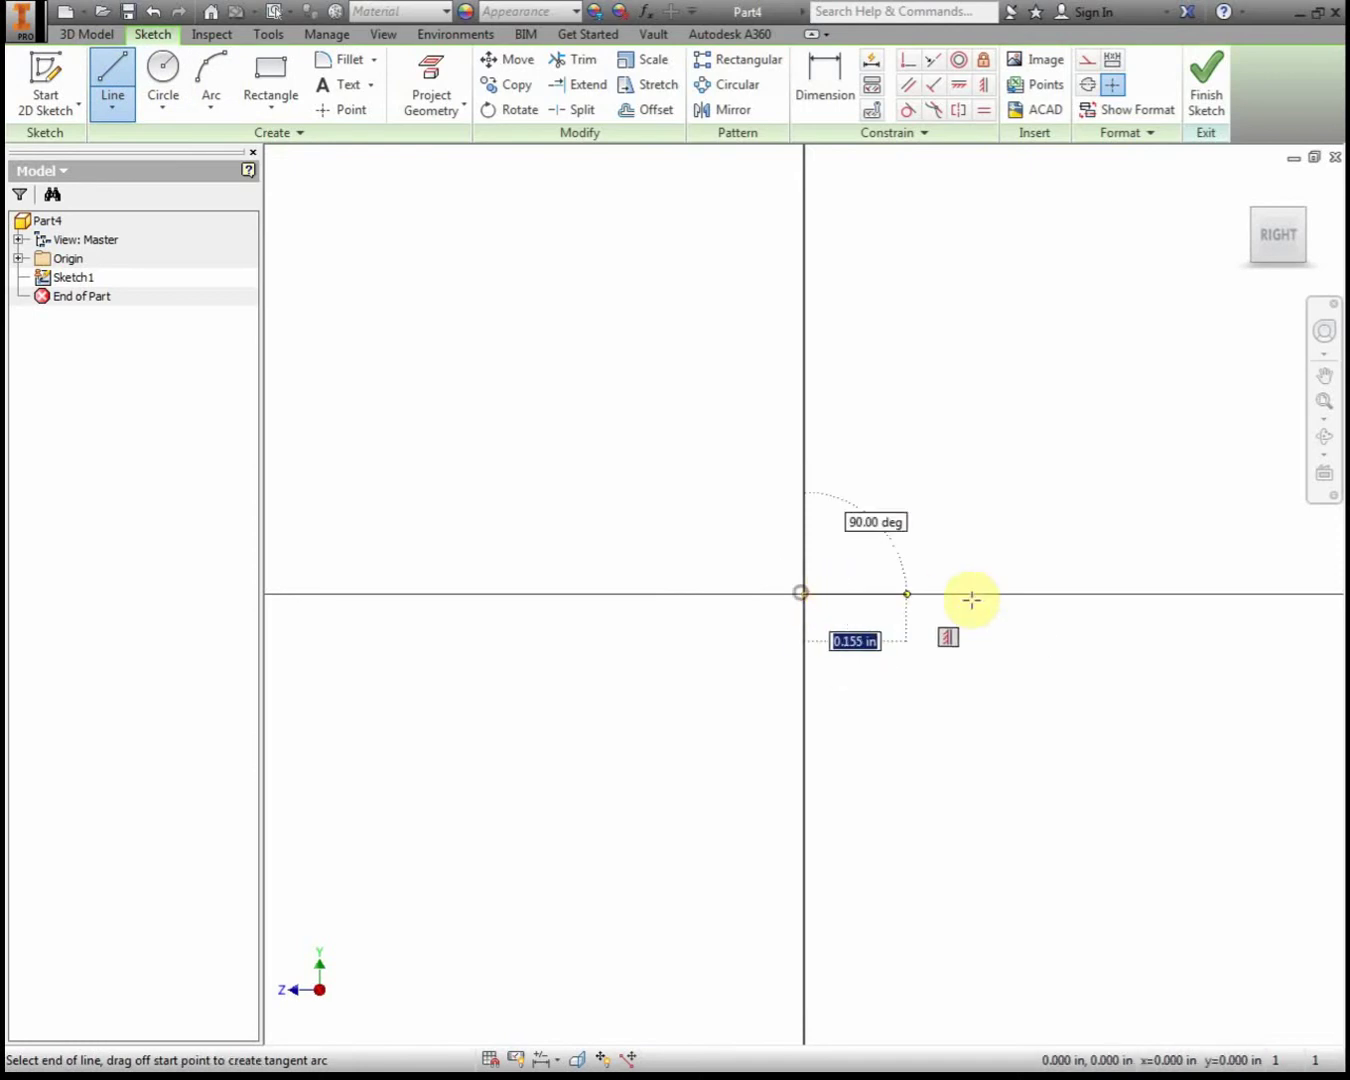
{"action": "left_click", "coordinate": [1017, 593]}
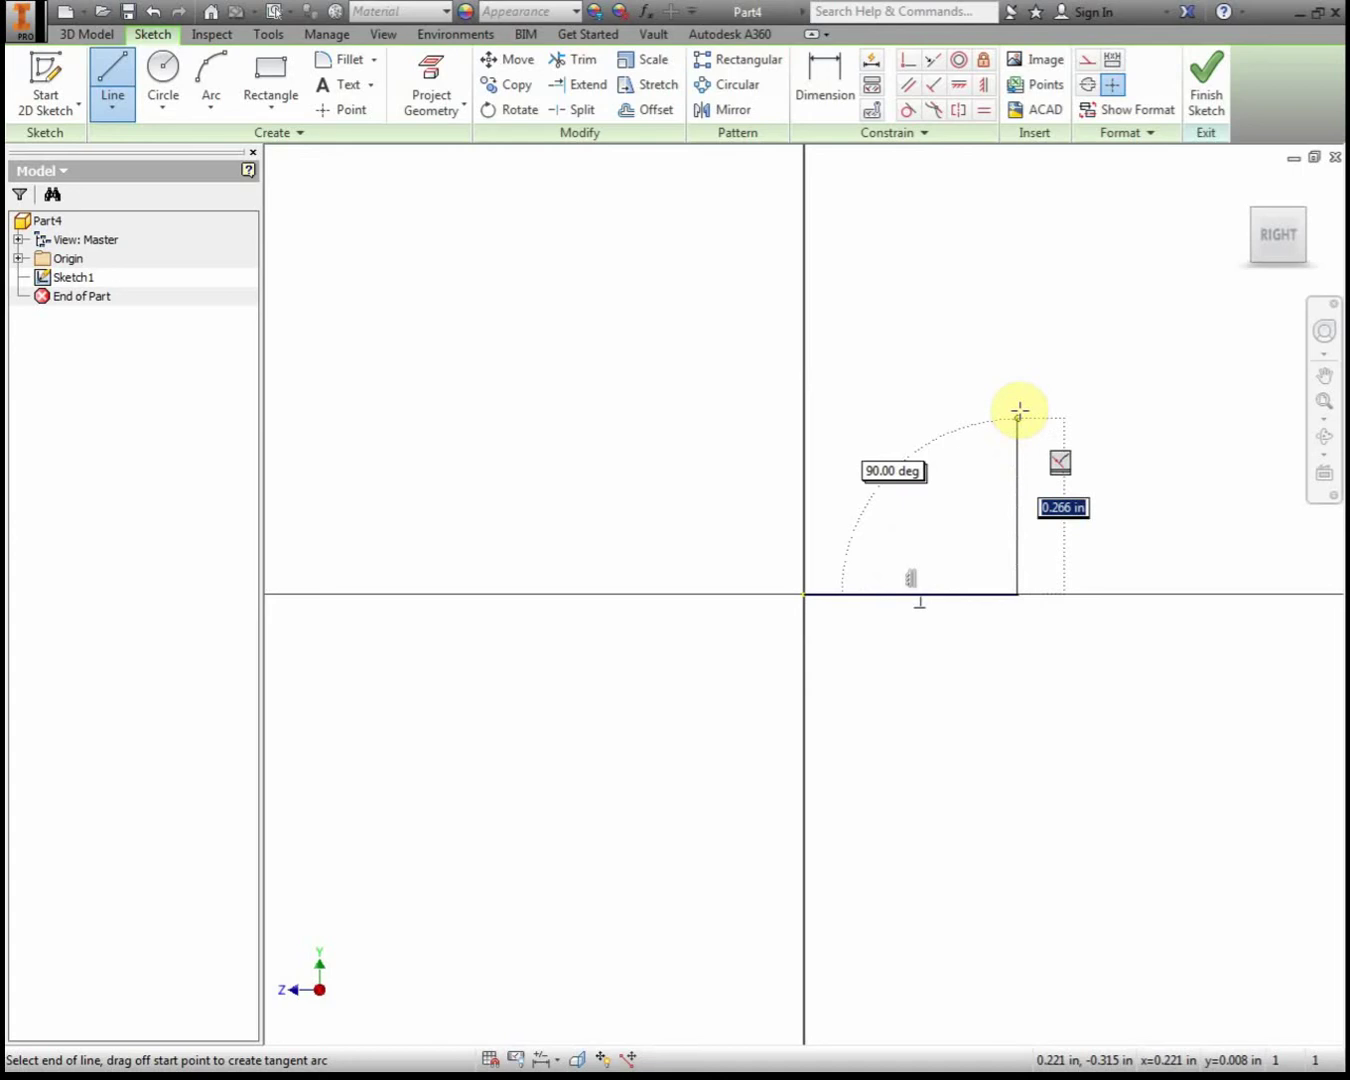
{"action": "left_click", "coordinate": [1018, 367]}
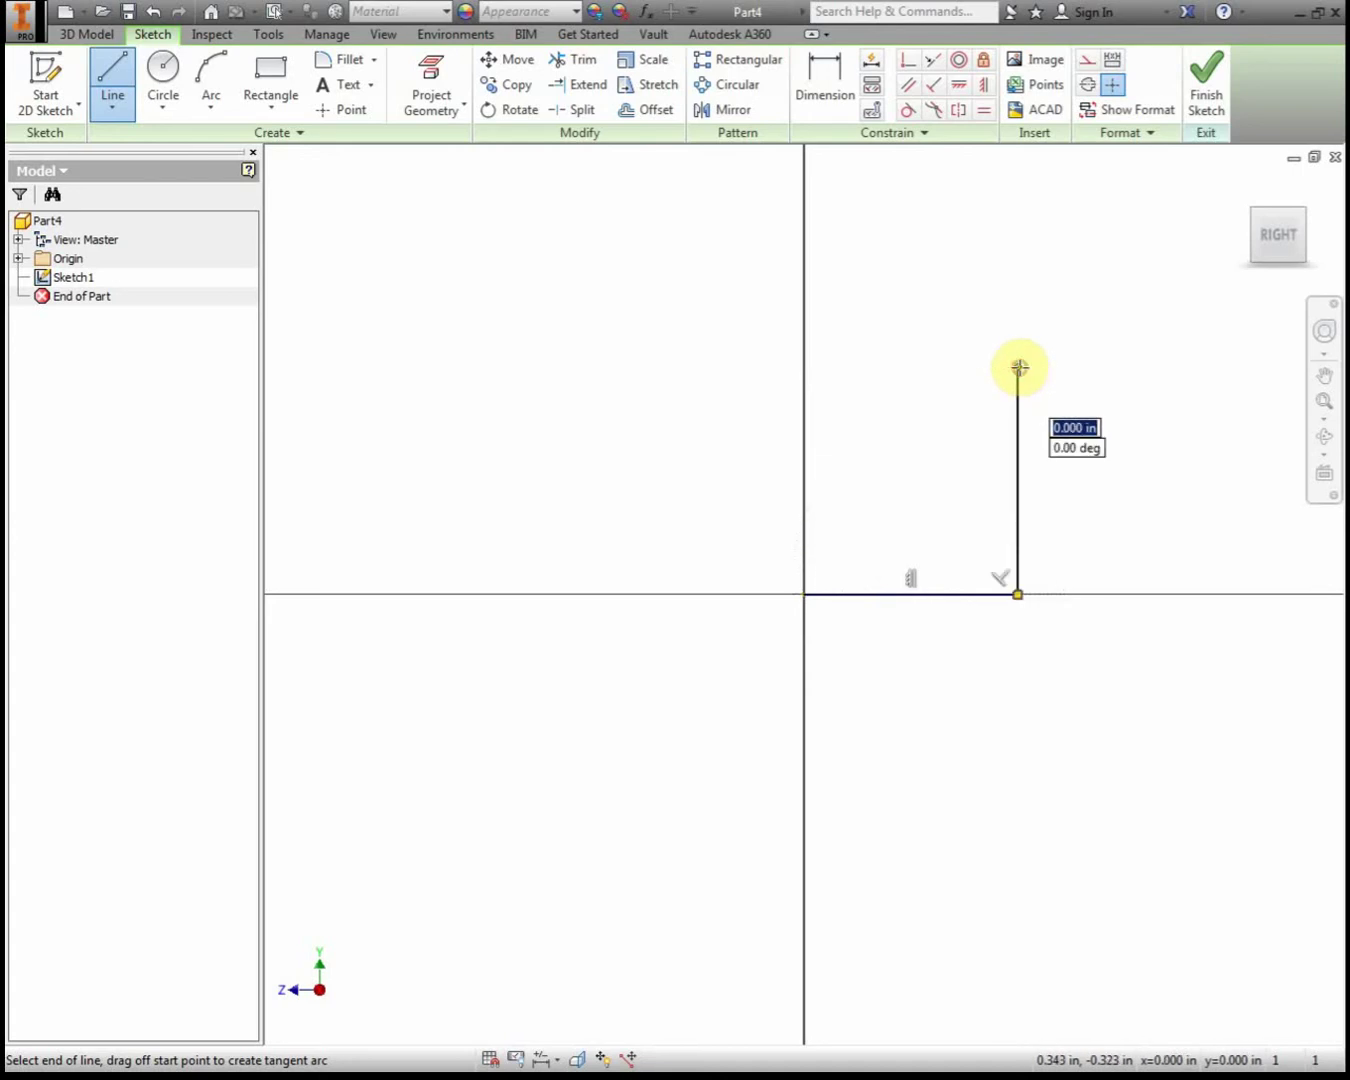
{"action": "left_click", "coordinate": [1167, 366]}
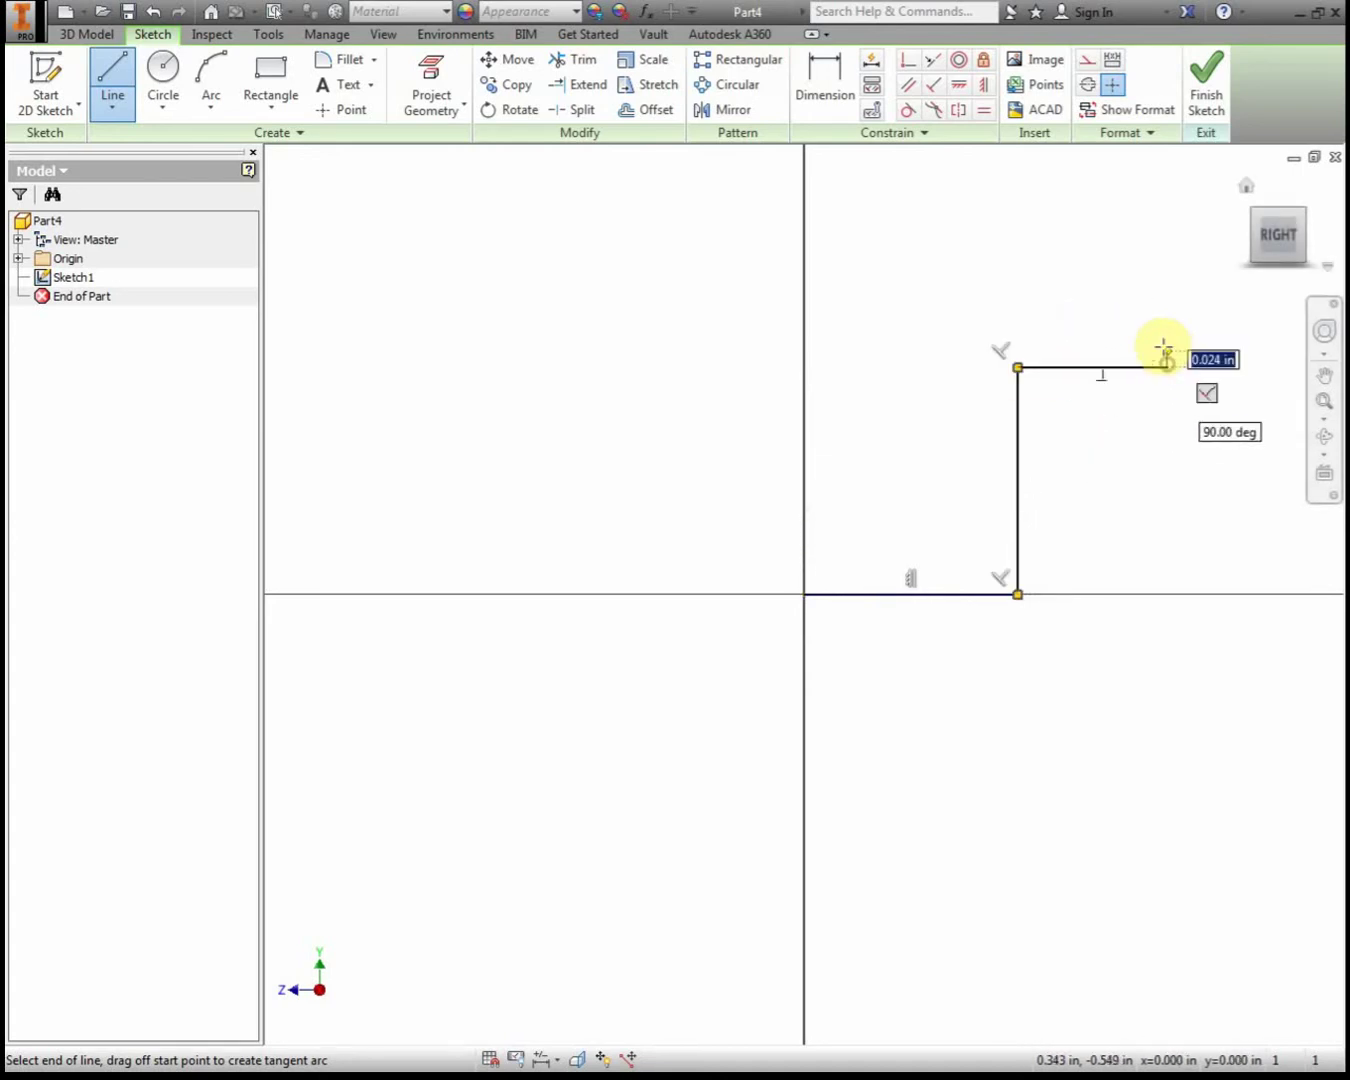
{"action": "left_click", "coordinate": [1167, 231]}
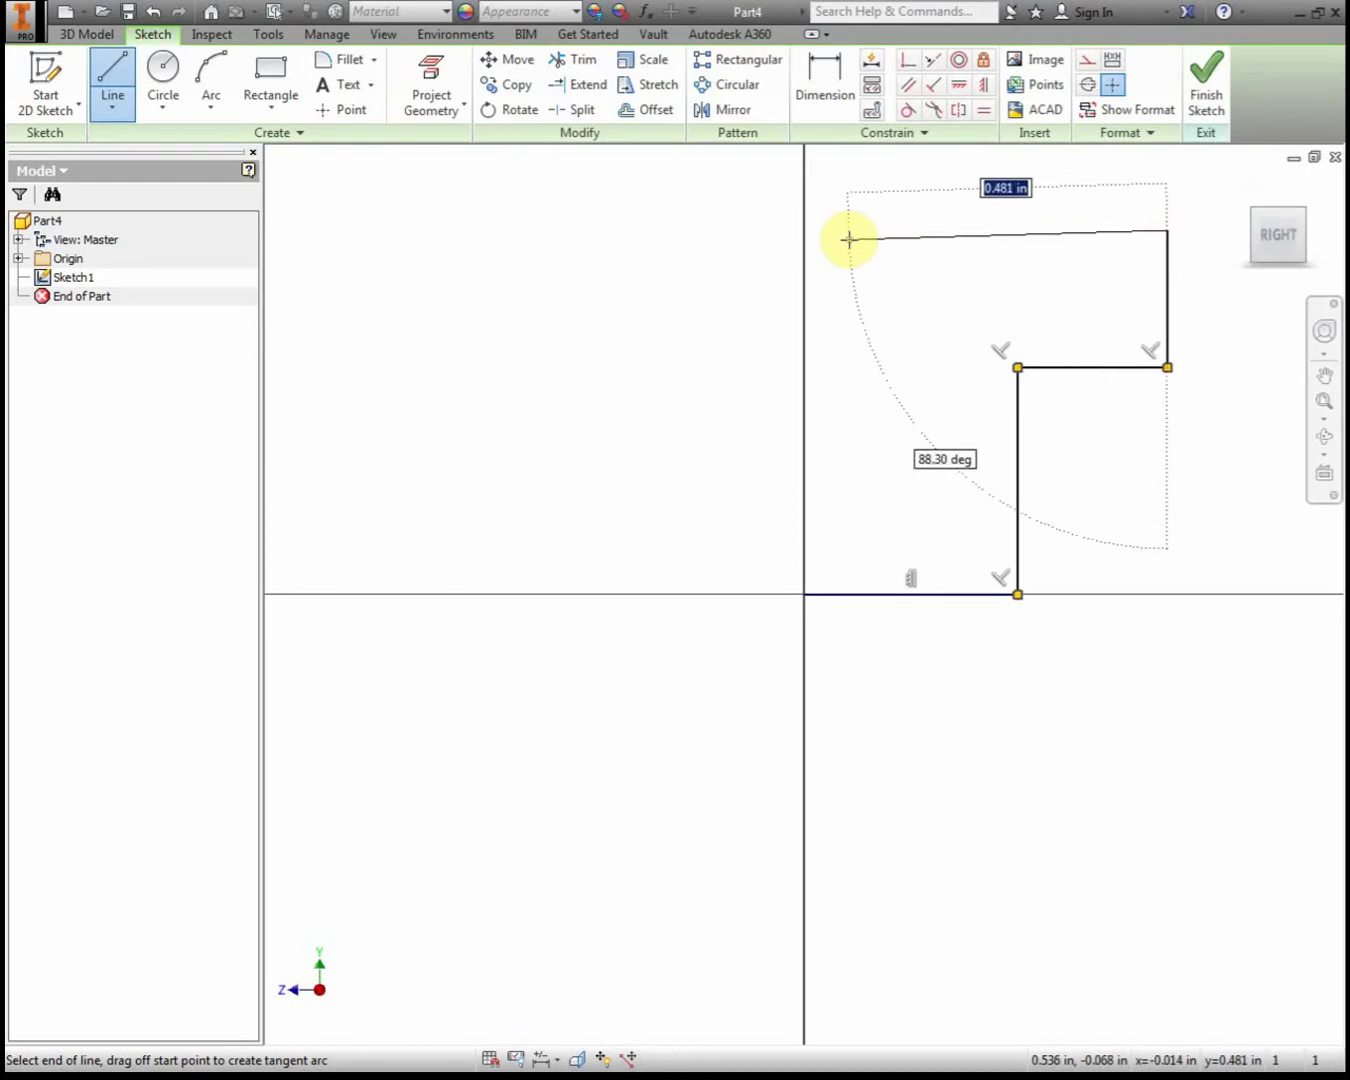
{"action": "left_click", "coordinate": [877, 231]}
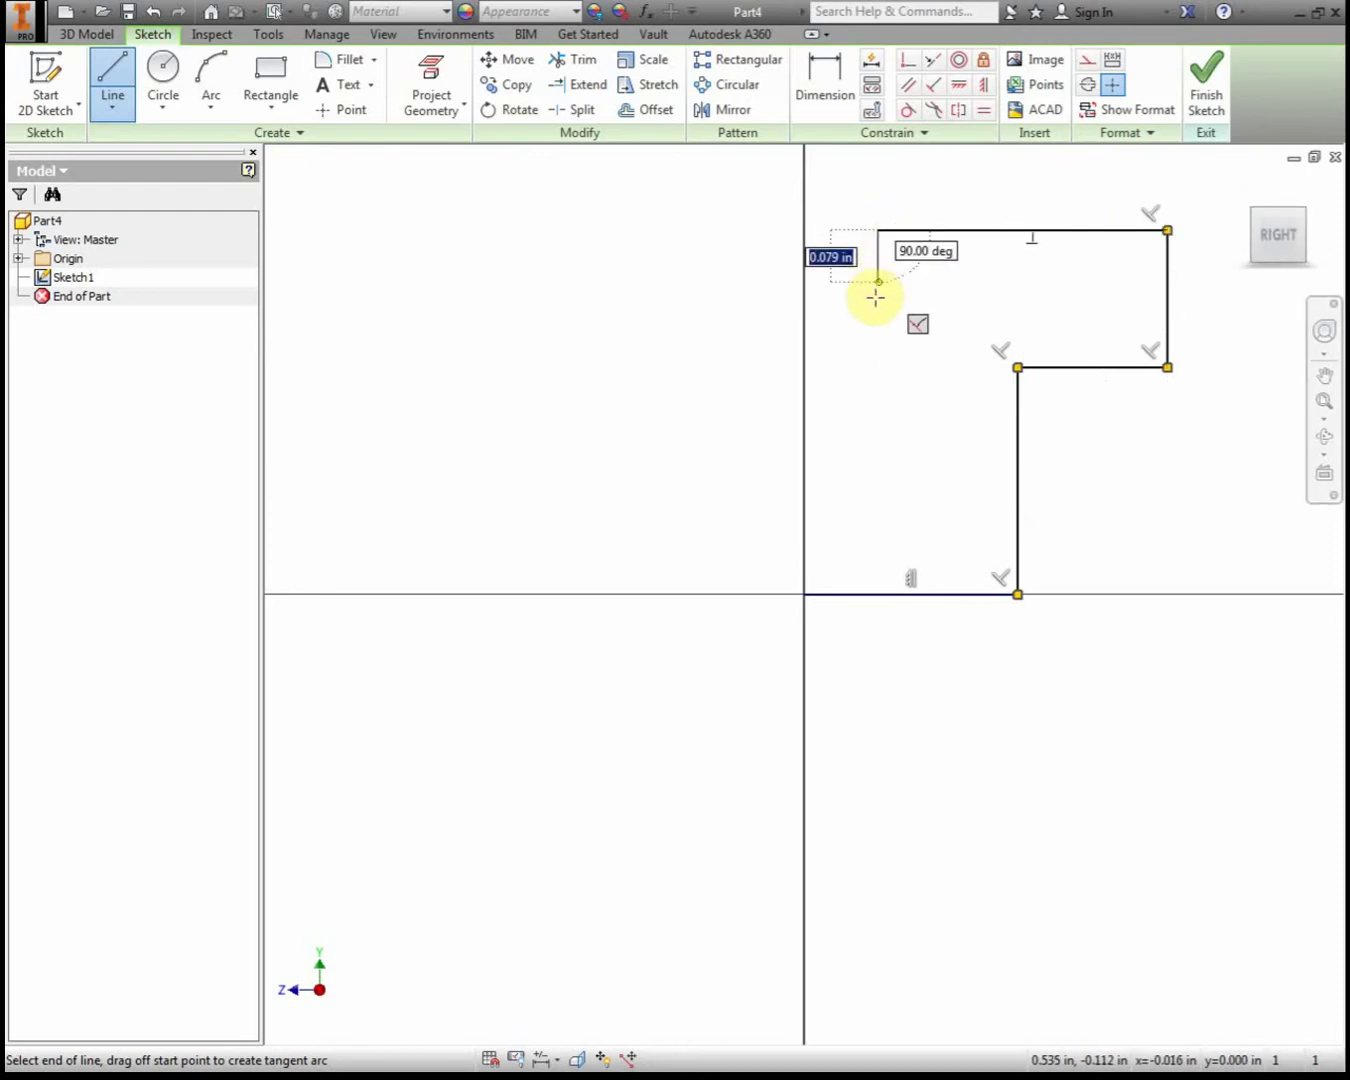
{"action": "left_click", "coordinate": [878, 518]}
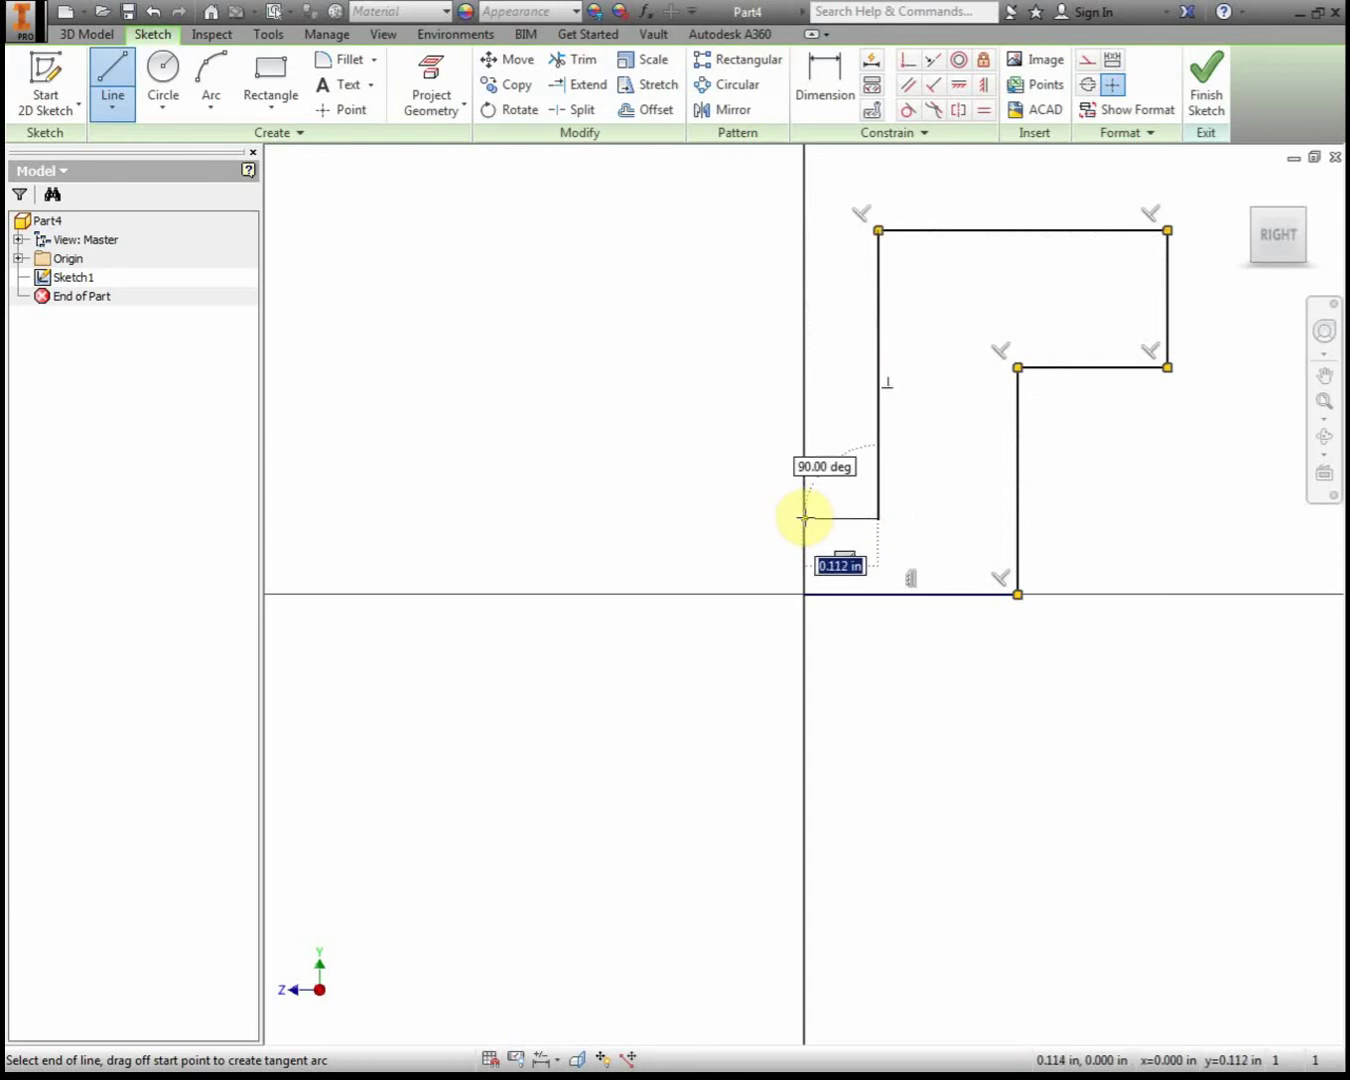
{"action": "left_click", "coordinate": [804, 518]}
{"action": "left_click", "coordinate": [804, 594]}
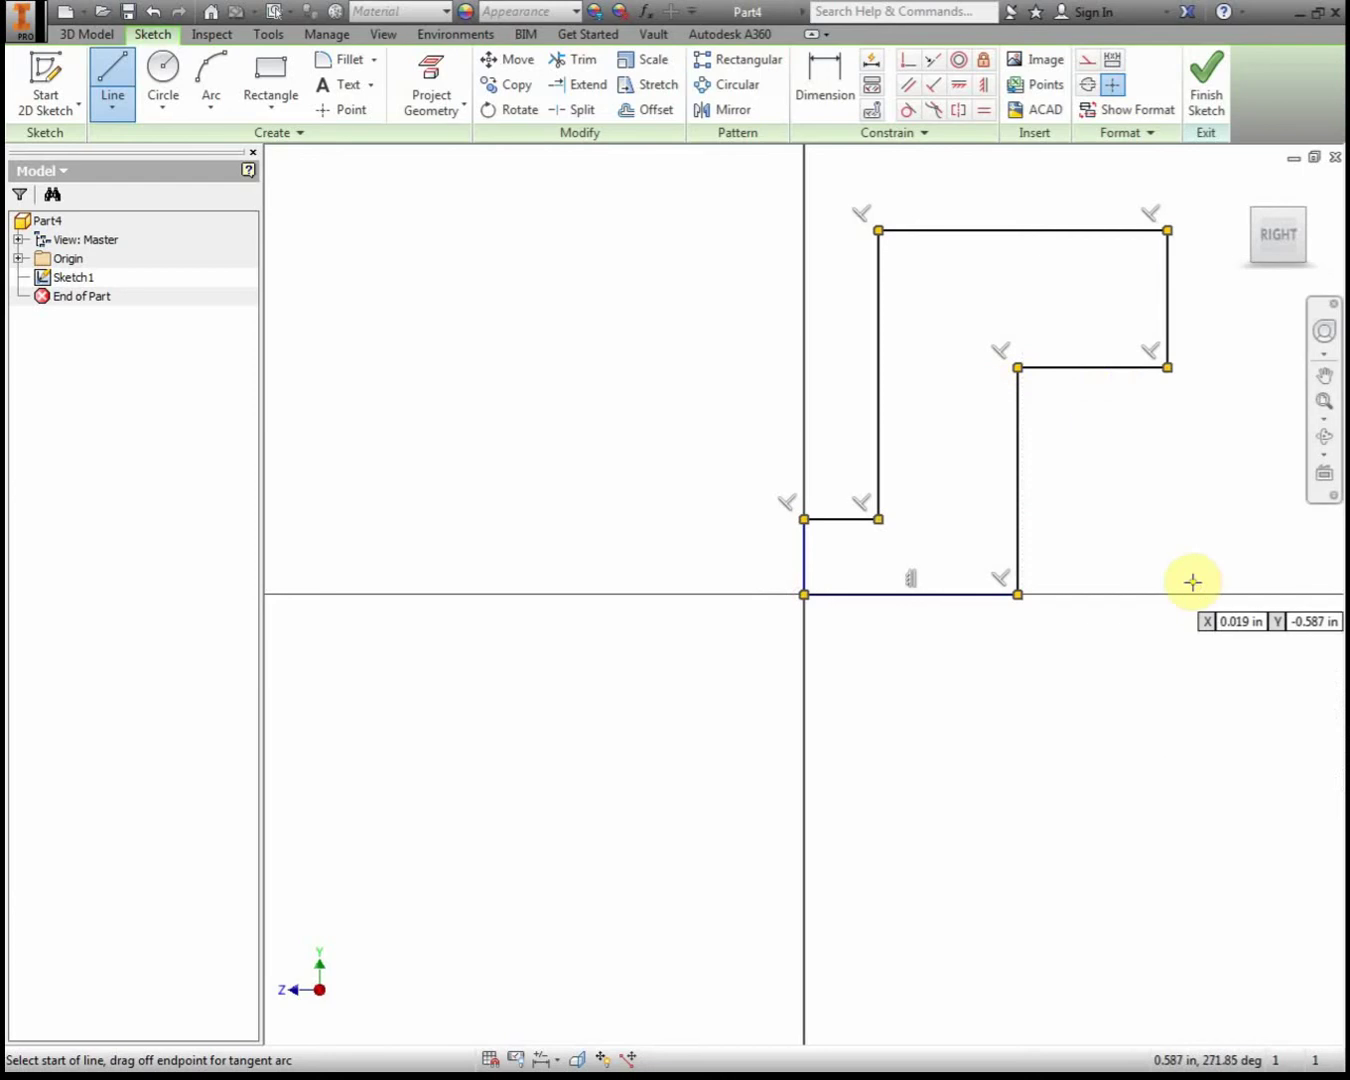
{"action": "key", "text": "Escape"}
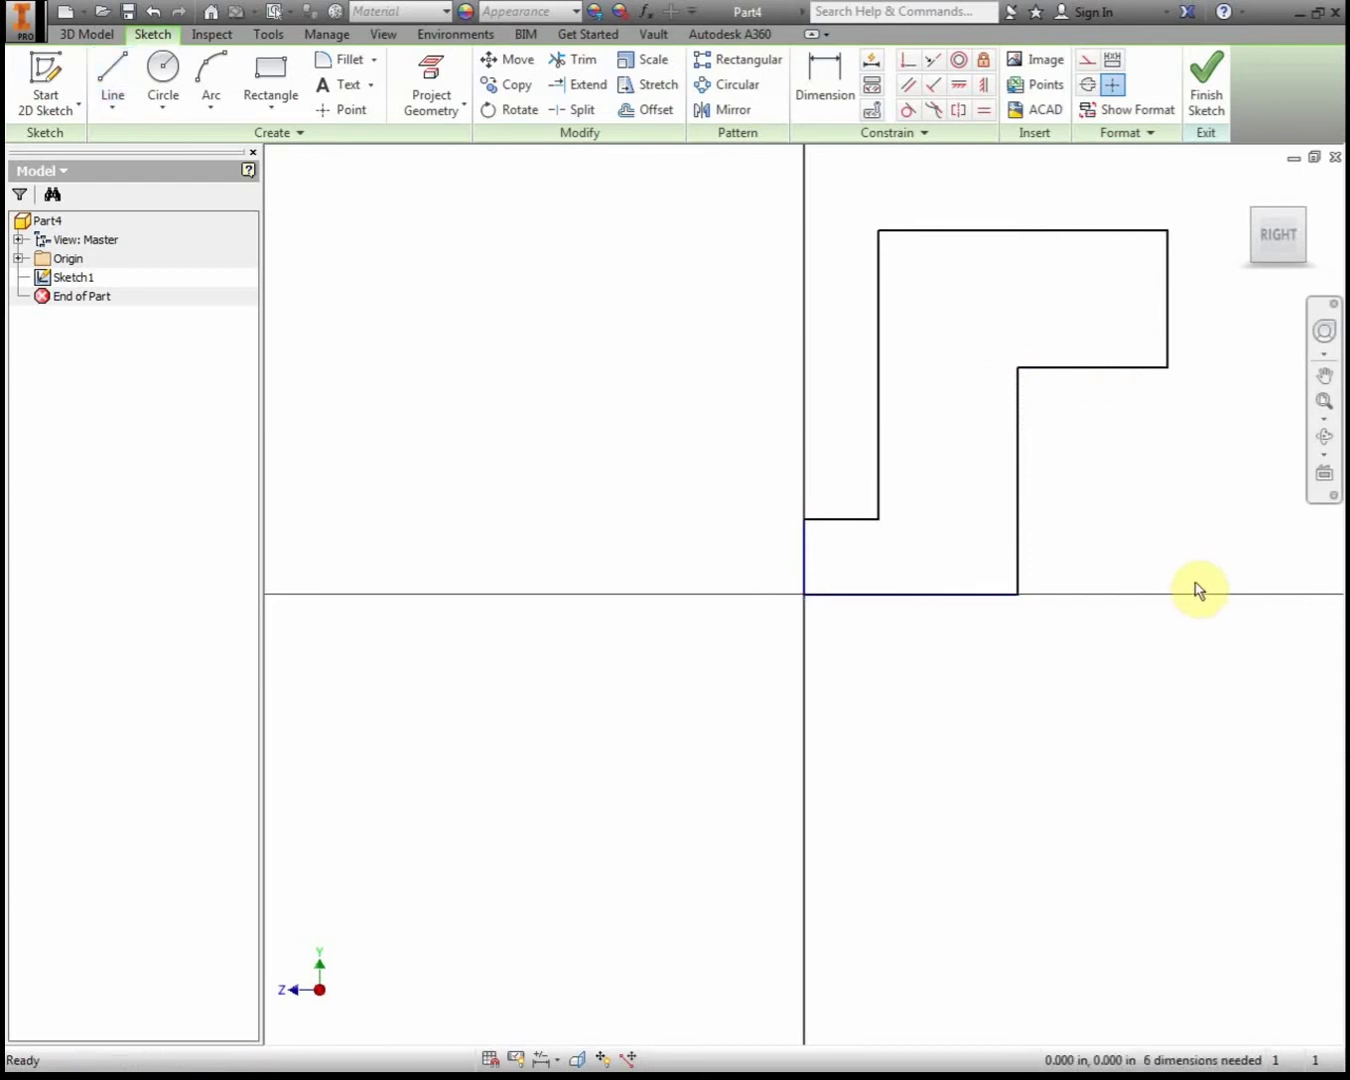
Dimension the profile's top edge to 1.5 in.
{"action": "middle_click_drag", "start_coordinate": [935, 242], "coordinate": [826, 325]}
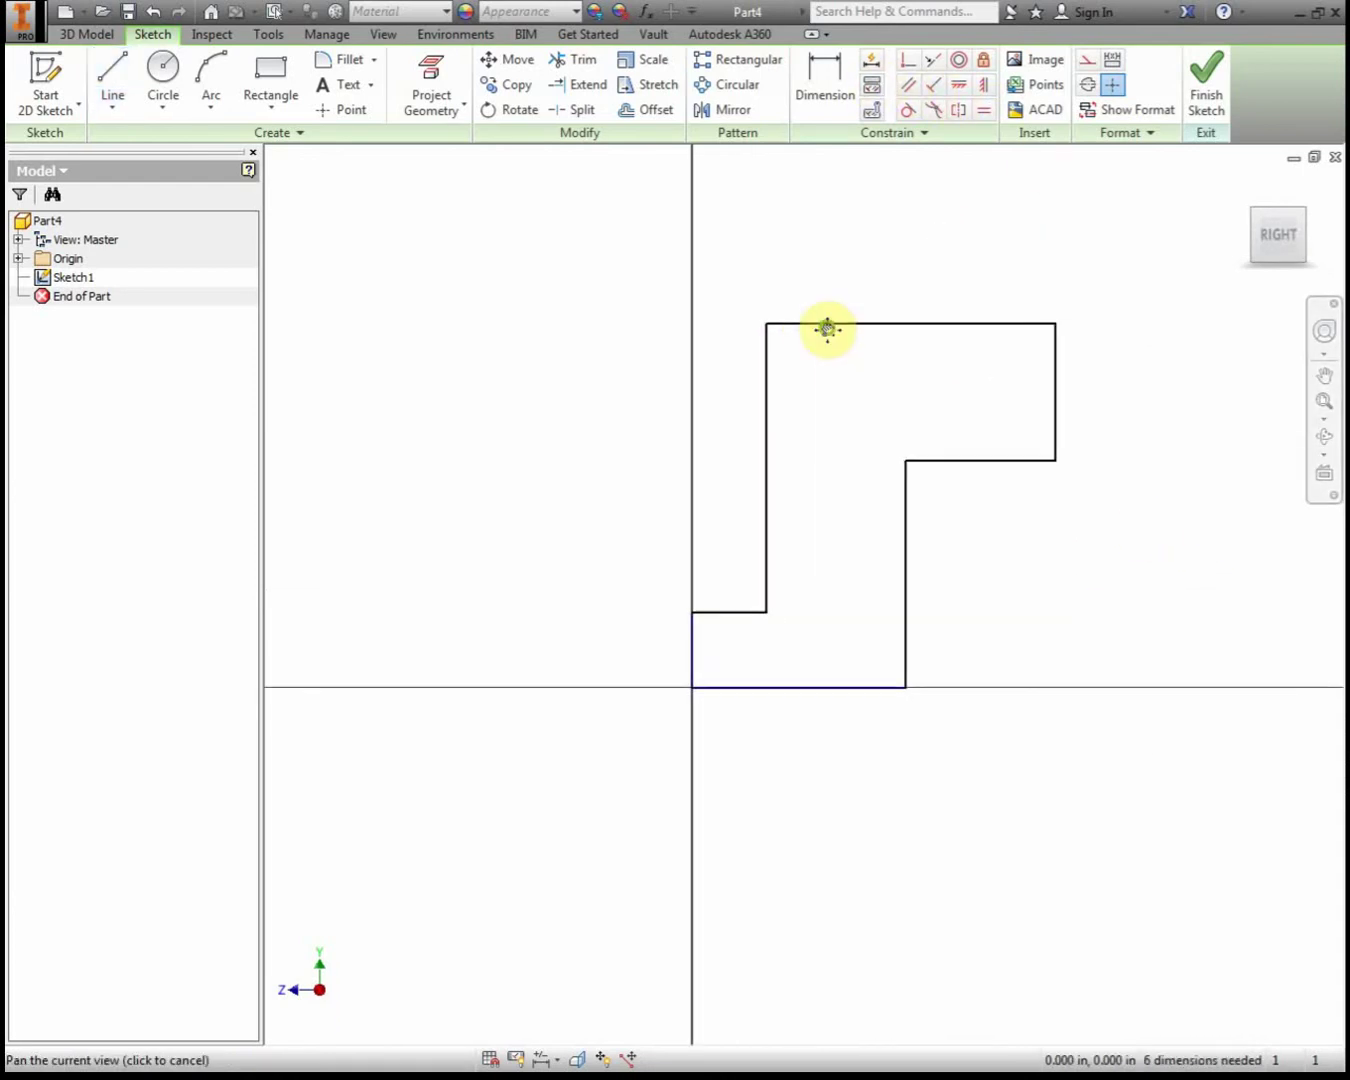
{"action": "left_click", "coordinate": [838, 97]}
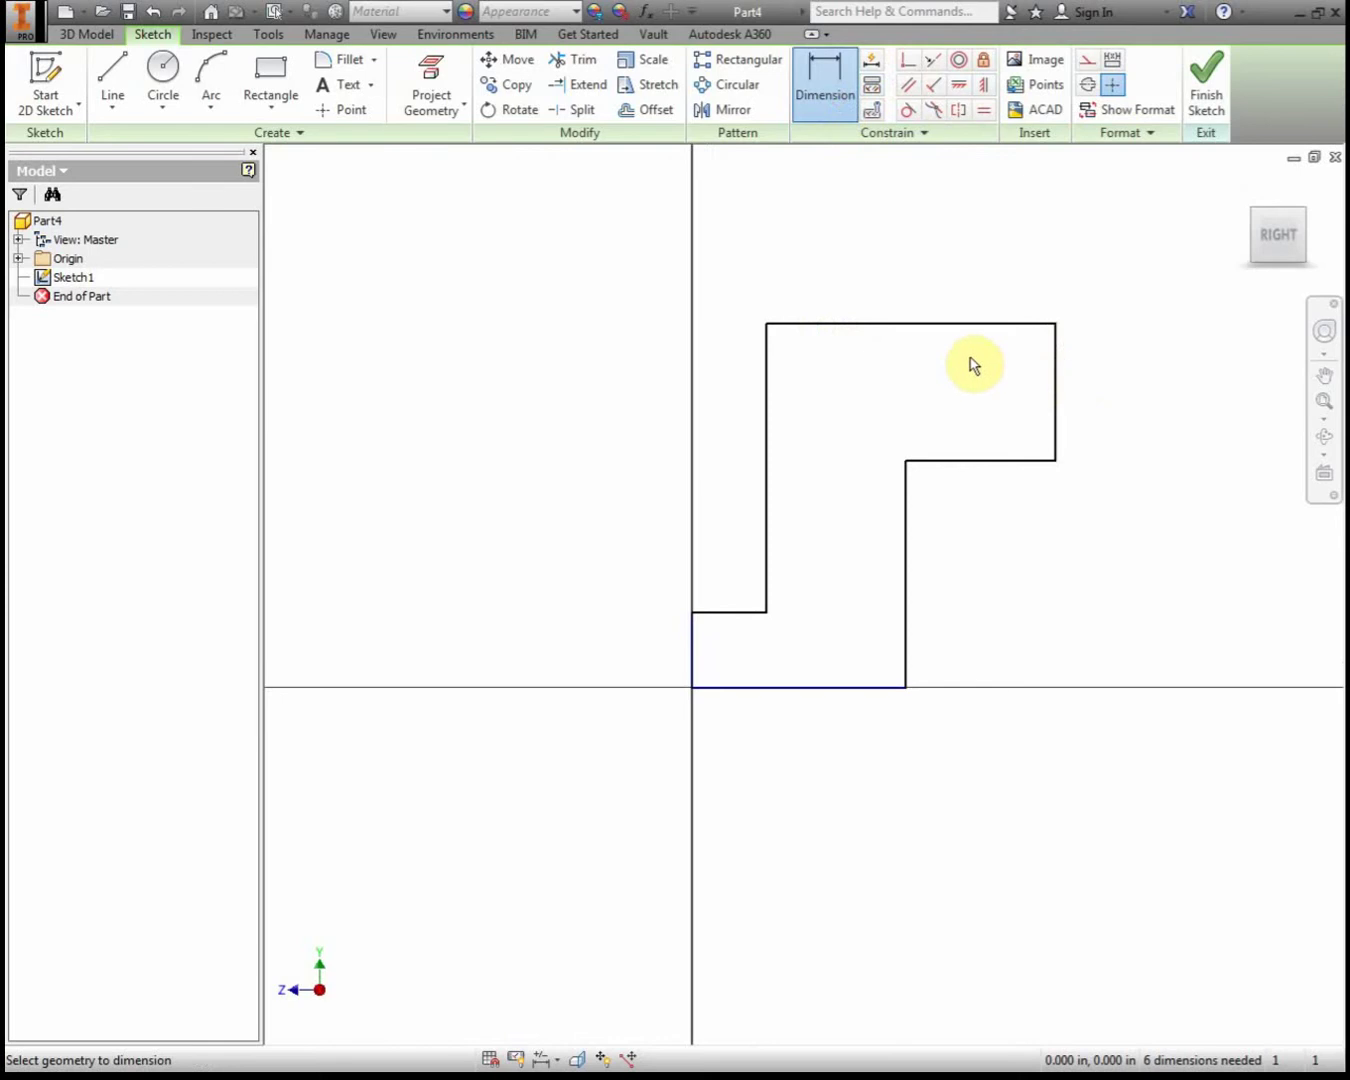
{"action": "left_click", "coordinate": [964, 300]}
{"action": "left_click", "coordinate": [935, 242]}
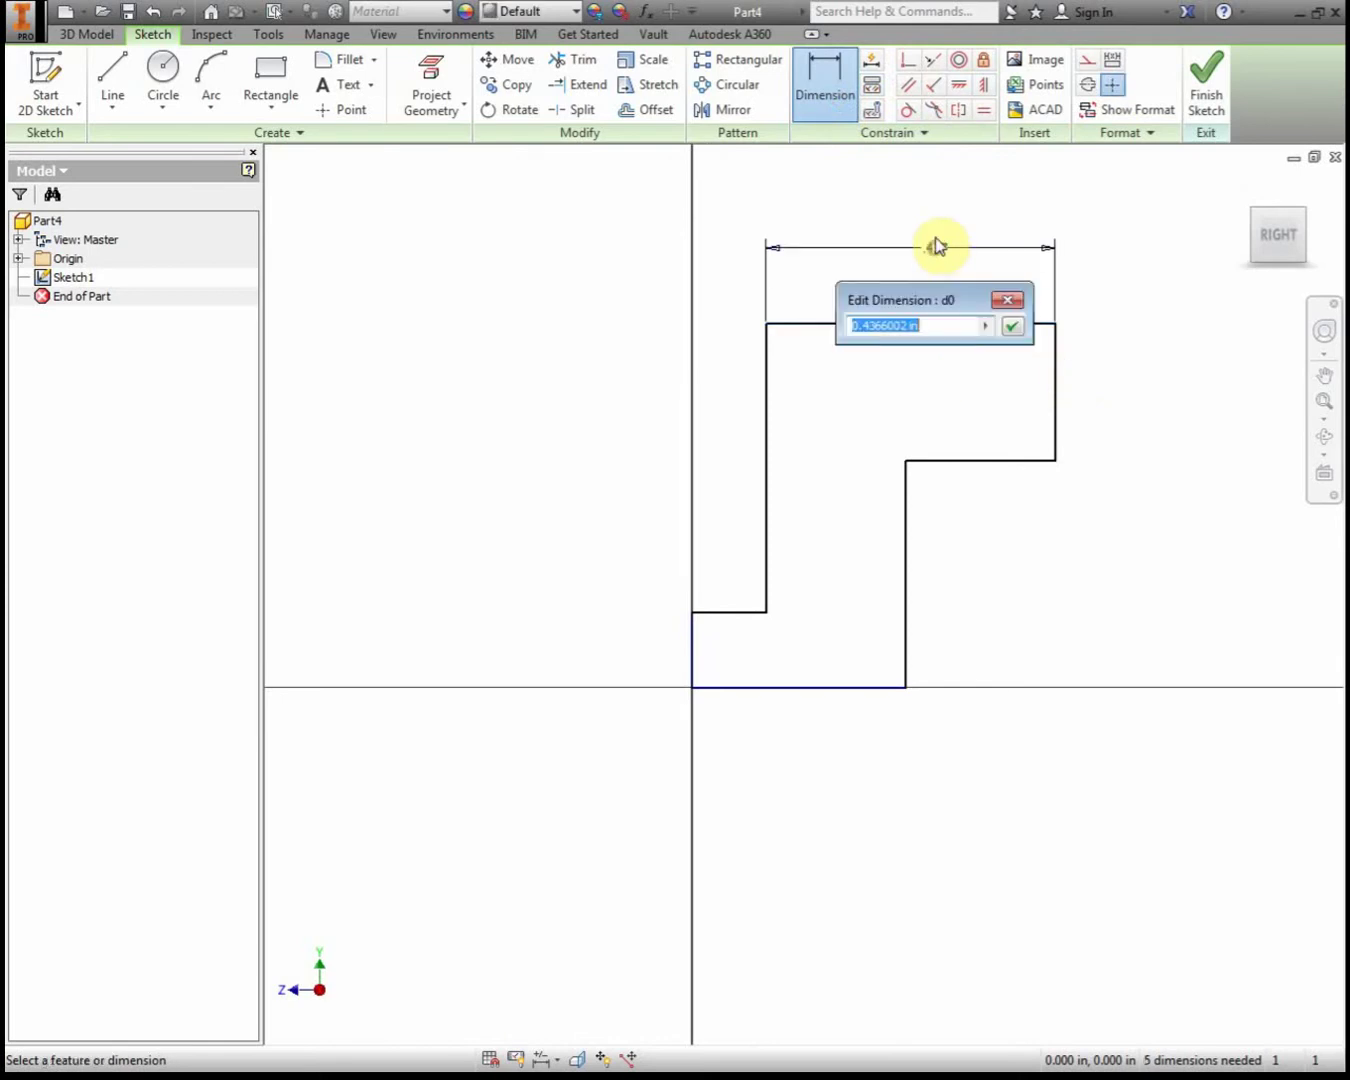
{"action": "type", "text": "1."}
{"action": "key", "text": "Return"}
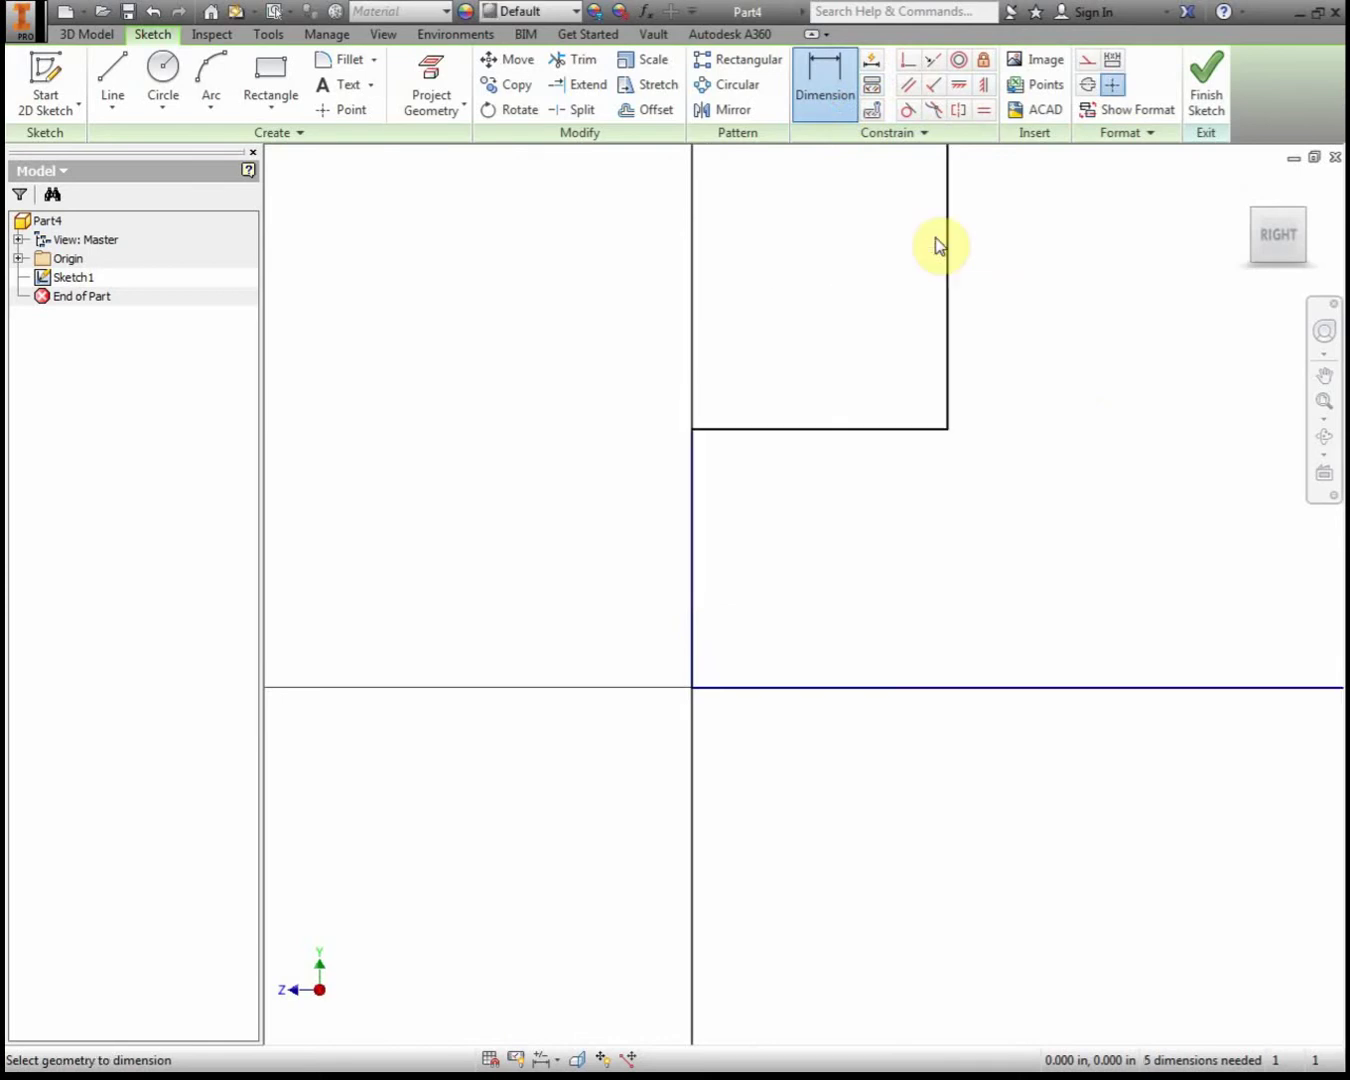
Dimension the vertical outer edge of the profile's overhang to 1 in.
{"action": "scroll", "coordinate": [947, 332], "scroll_direction": "down", "scroll_amount": 5}
{"action": "middle_click_drag", "start_coordinate": [937, 328], "coordinate": [743, 539]}
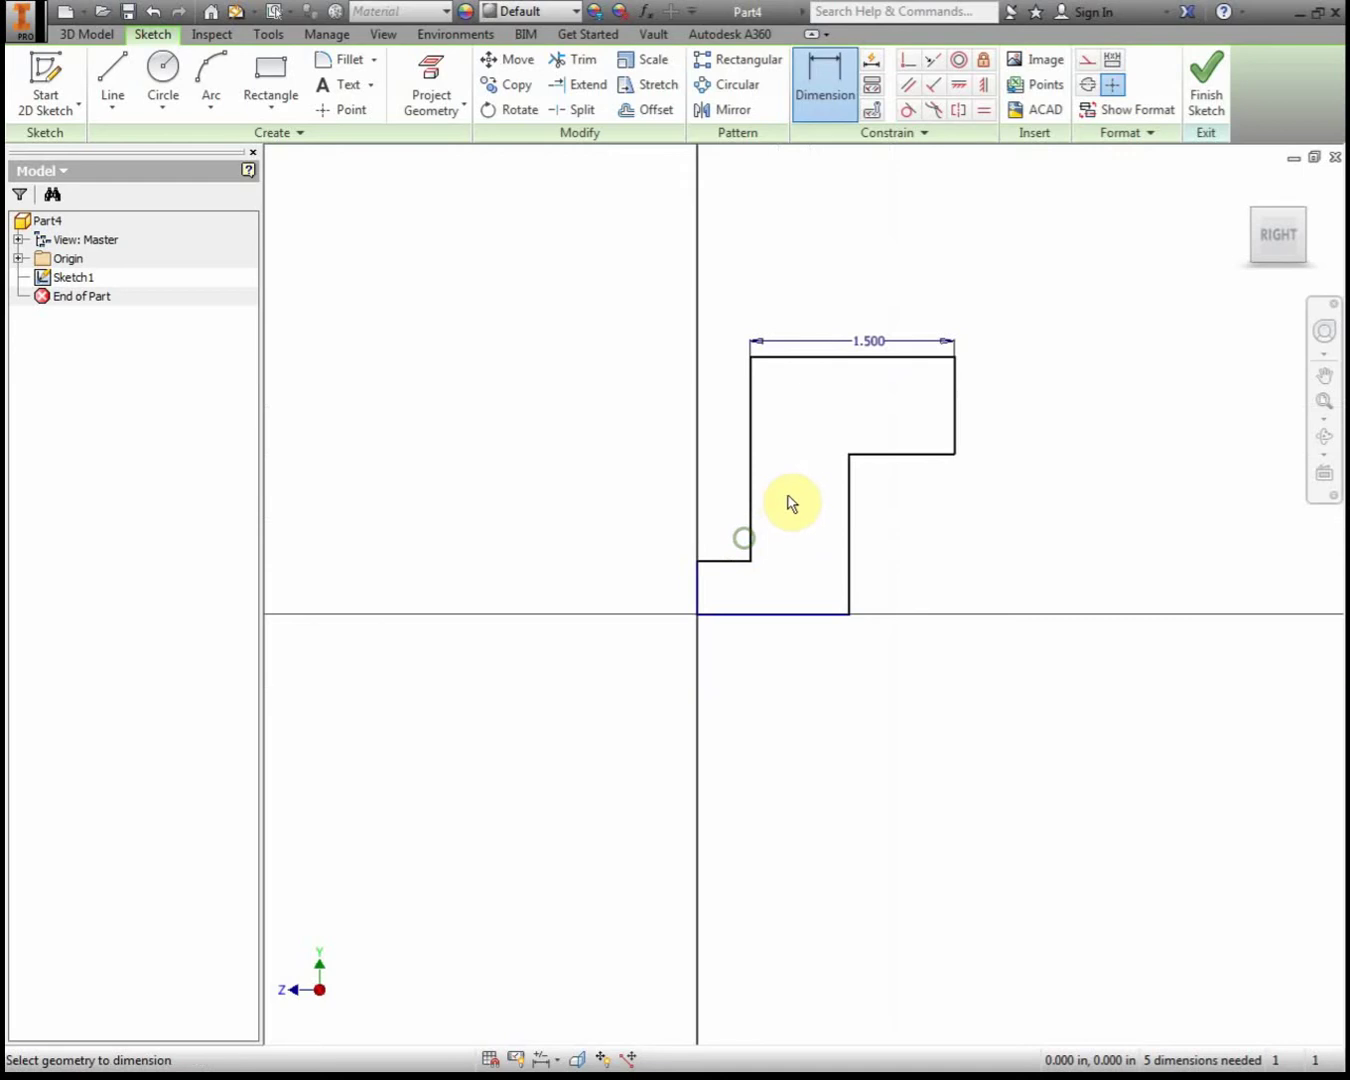
{"action": "scroll", "coordinate": [790, 503], "scroll_direction": "up", "scroll_amount": 3}
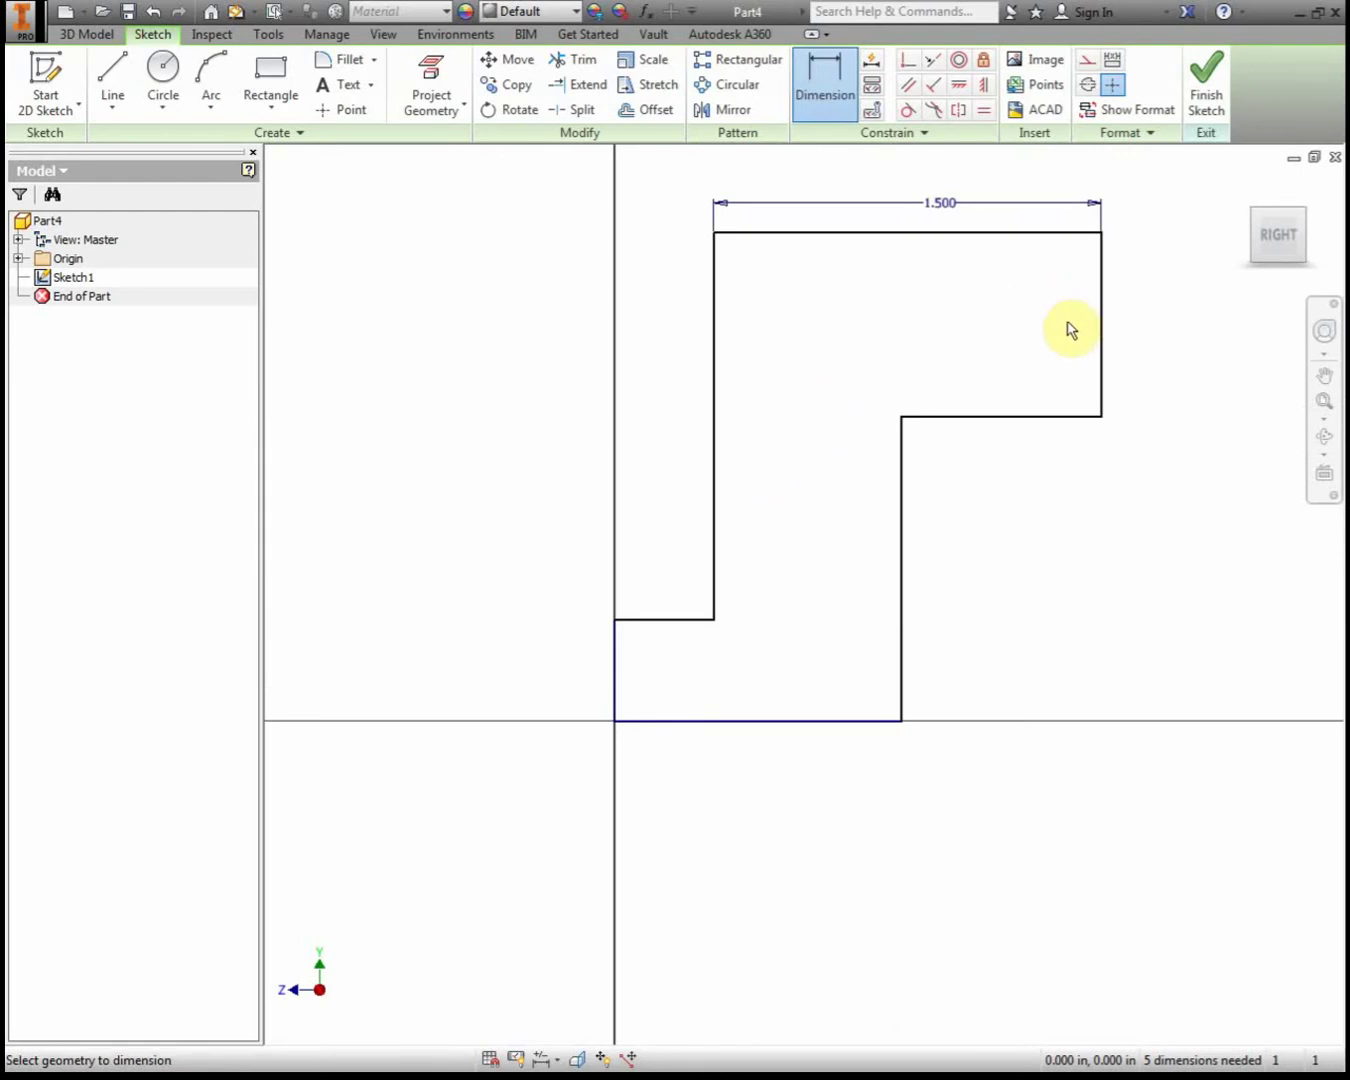
{"action": "left_click", "coordinate": [1102, 336]}
{"action": "left_click", "coordinate": [1149, 318]}
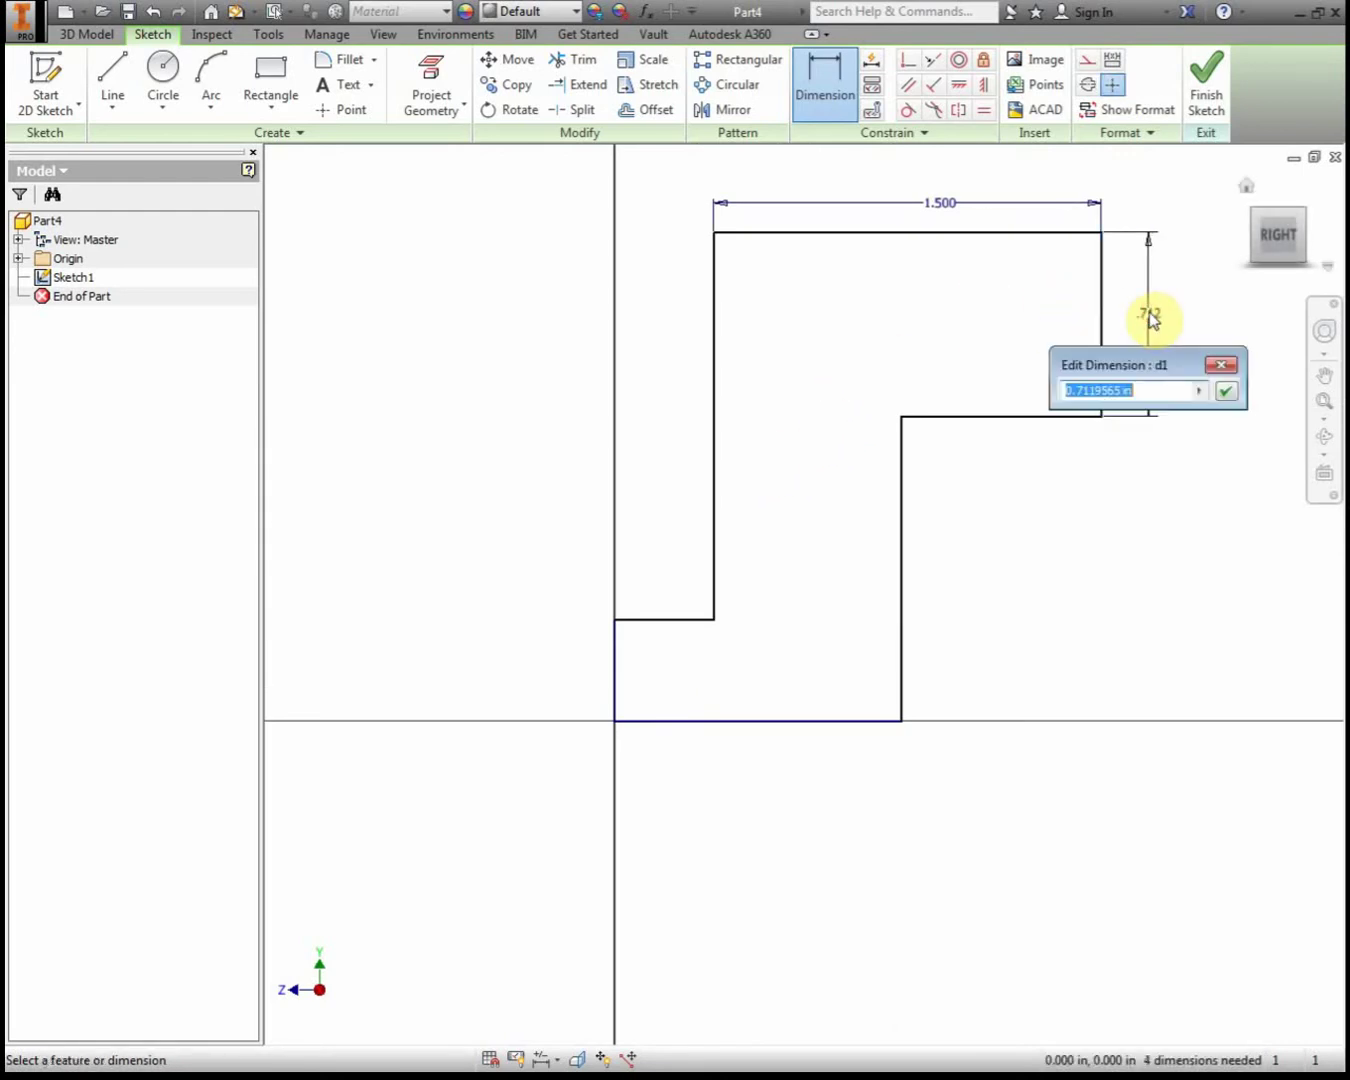
{"action": "type", "text": "1"}
{"action": "key", "text": "Return"}
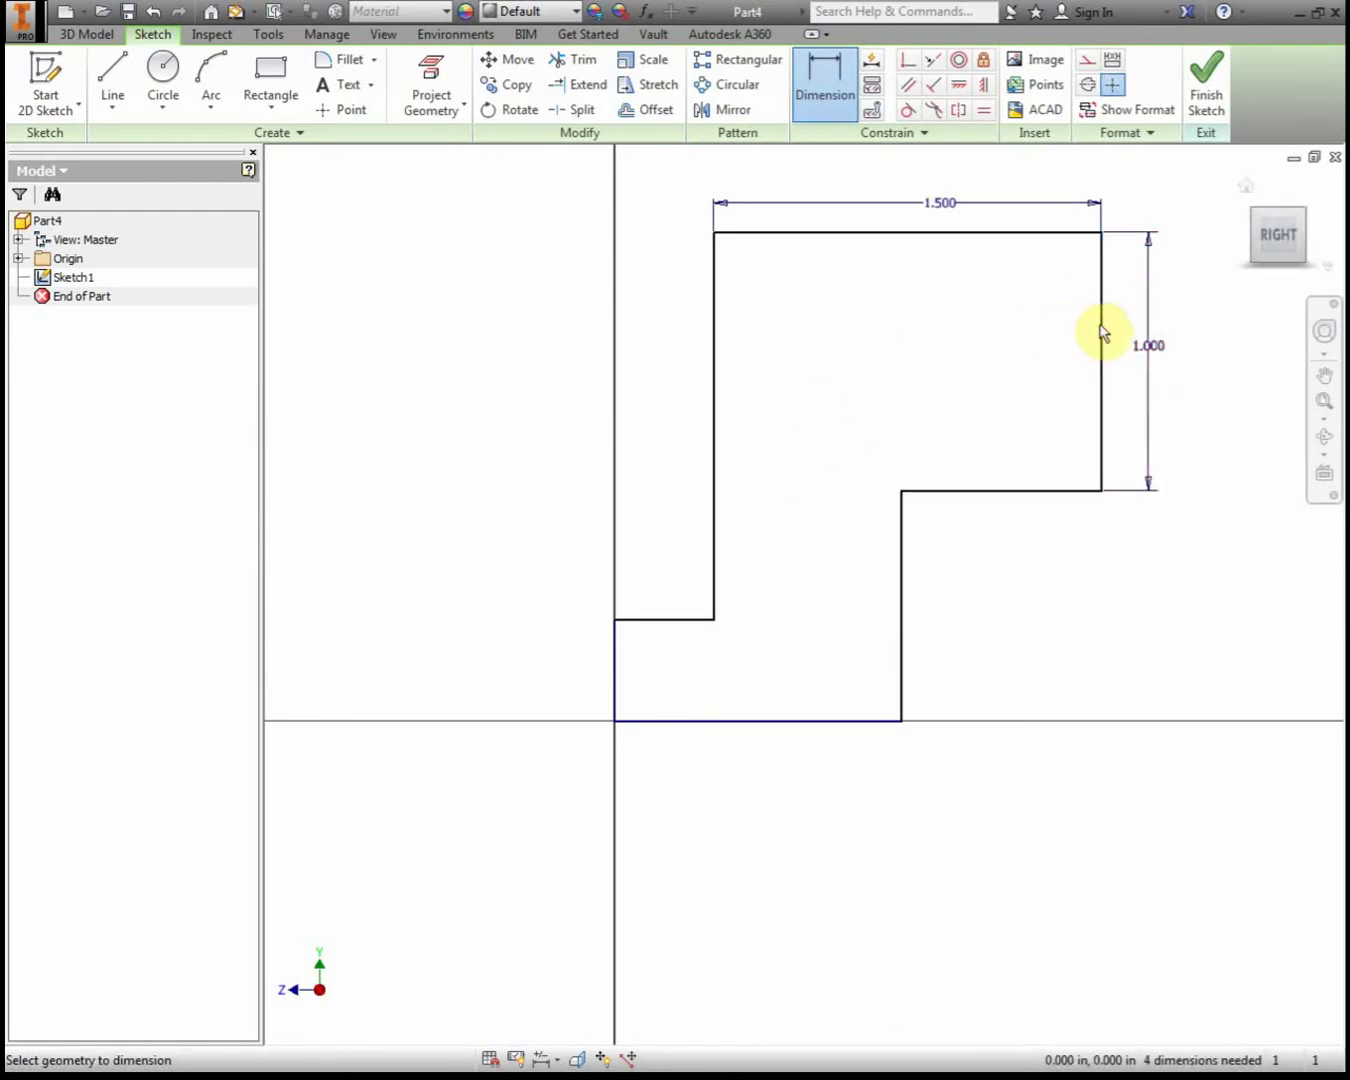
Check the reference drawing and dimension the underside edge of the overhang to 1 in.
{"action": "left_click", "coordinate": [978, 493]}
{"action": "left_click", "coordinate": [1011, 556]}
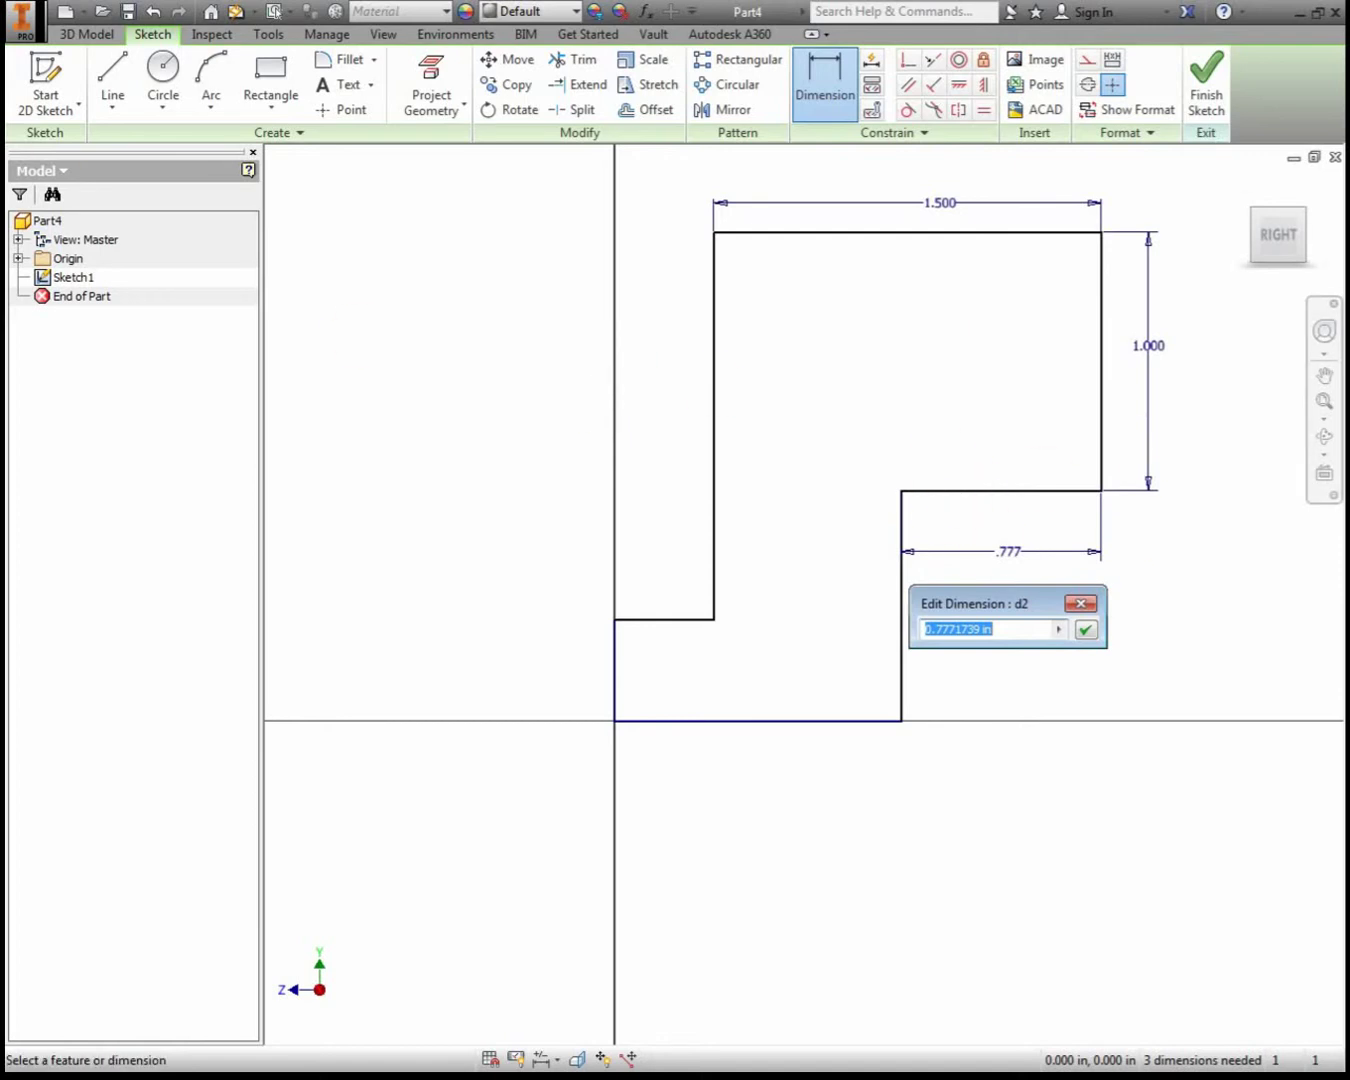
{"action": "left_click_drag", "start_coordinate": [5, 95], "coordinate": [726, 62]}
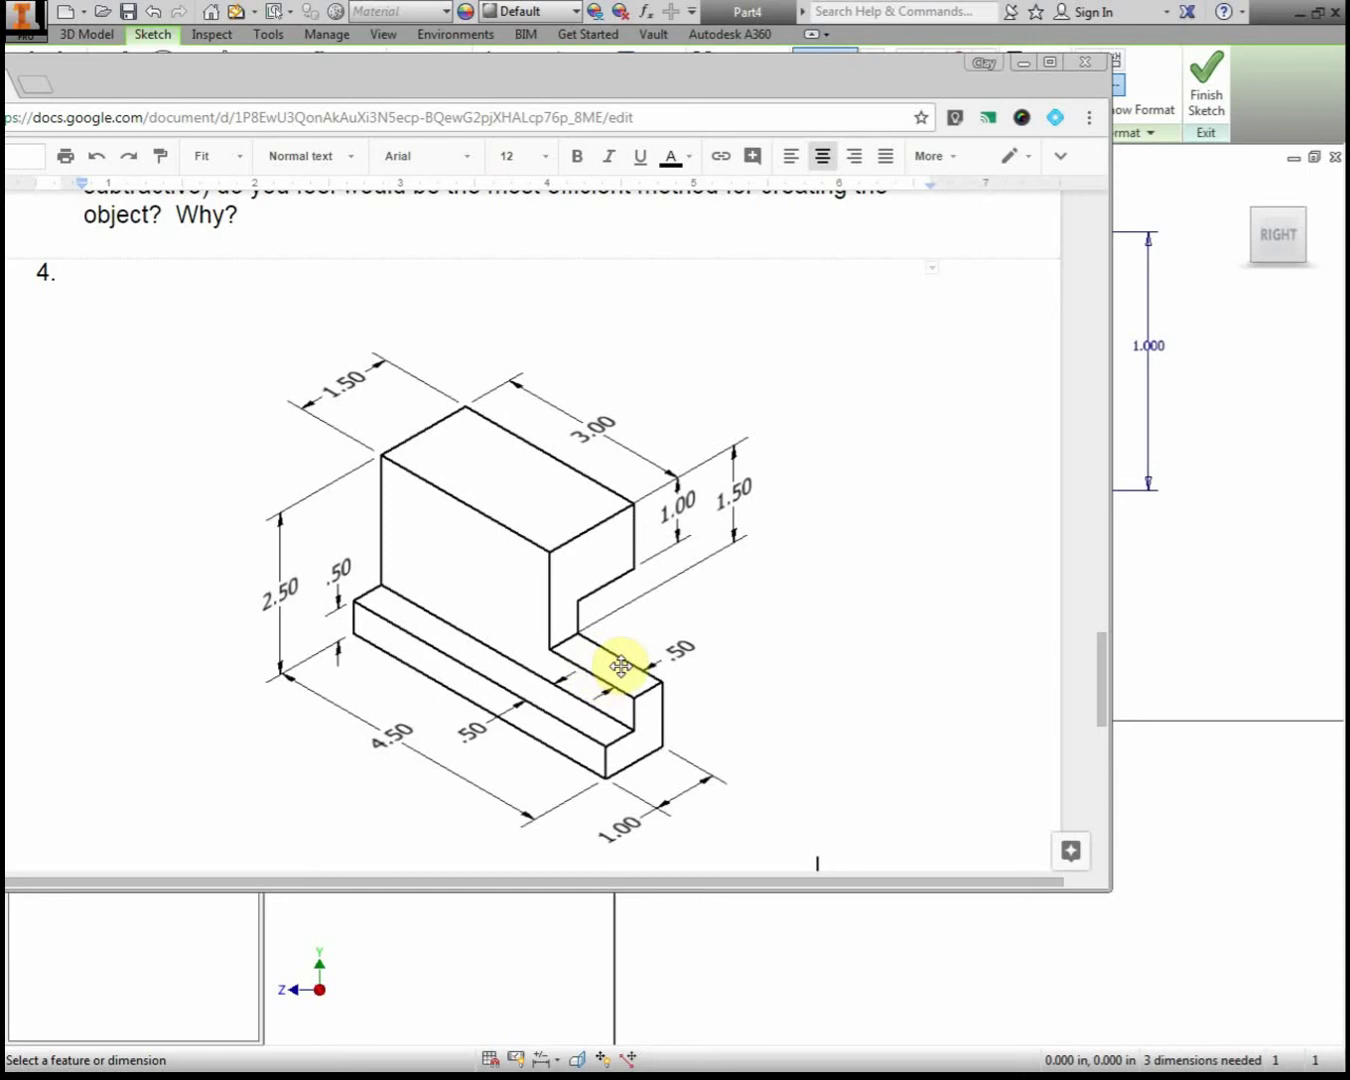
{"action": "left_click_drag", "start_coordinate": [661, 110], "coordinate": [2, 290]}
{"action": "left_click", "coordinate": [955, 628]}
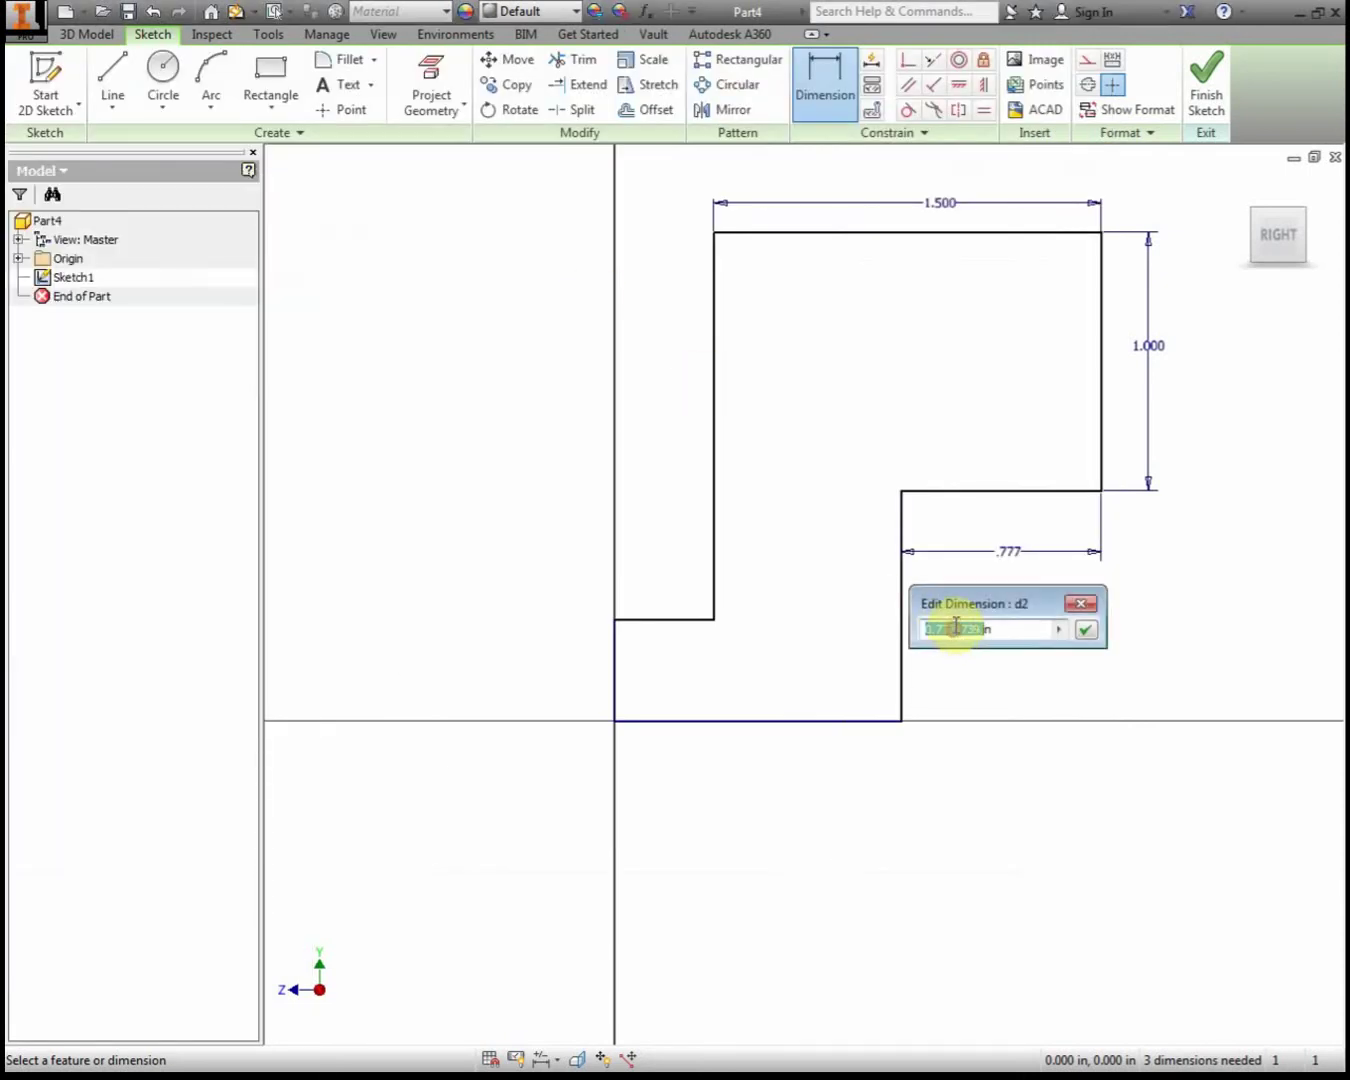
{"action": "type", "text": "1in"}
{"action": "key", "text": "Return"}
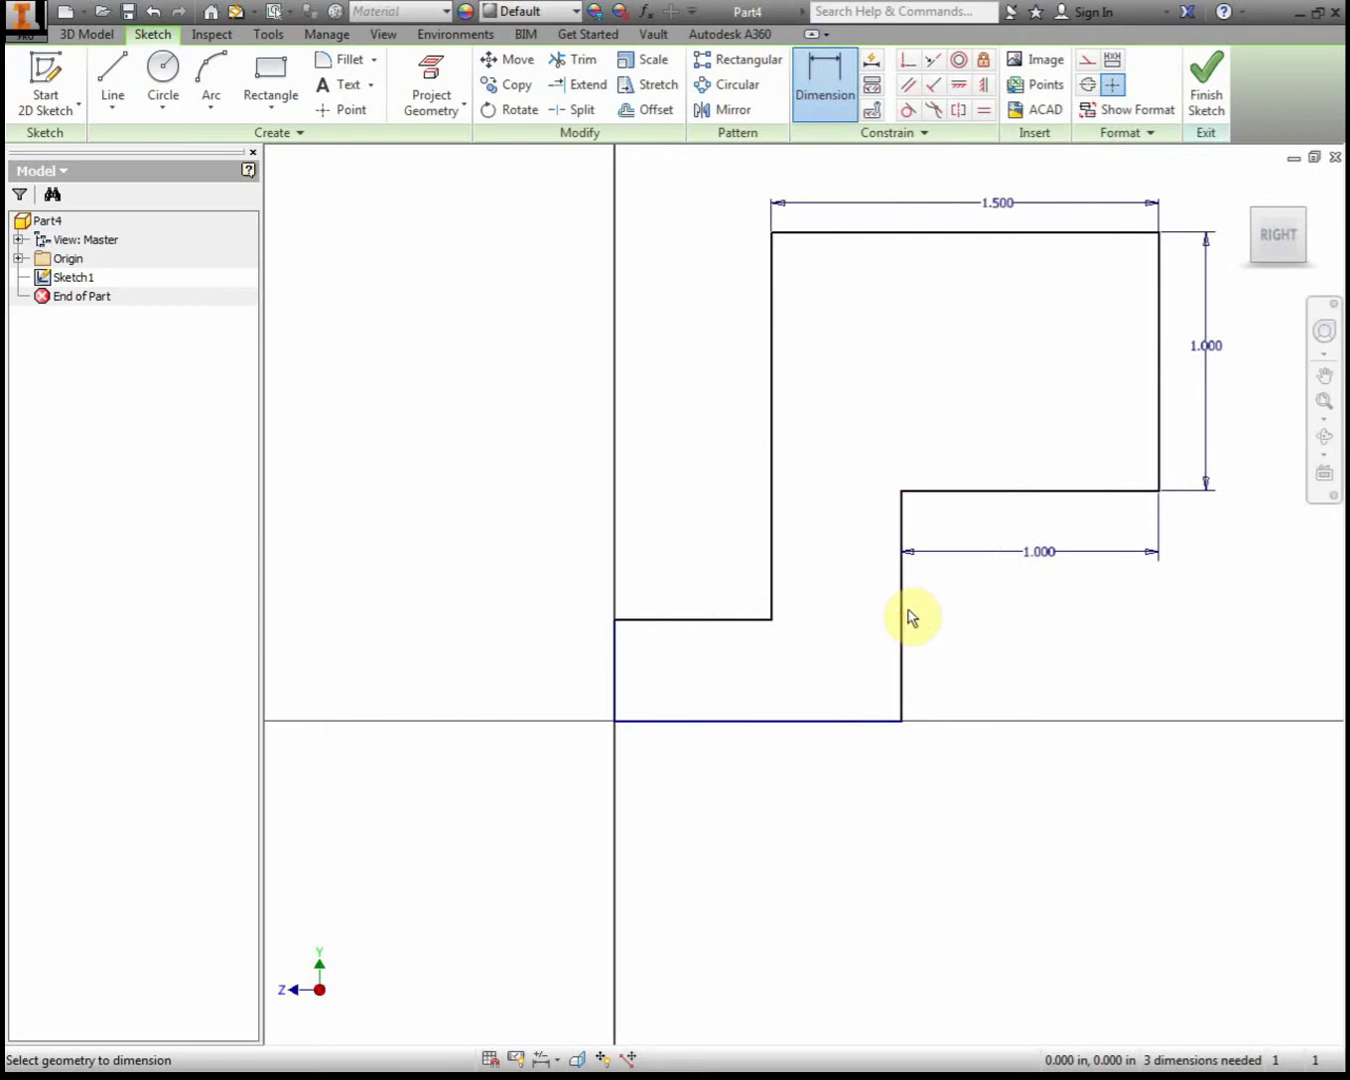
Dimension the profile's bottom edge to 1 in and the short vertical edge at the origin to 0.5 in.
{"action": "left_click", "coordinate": [799, 721]}
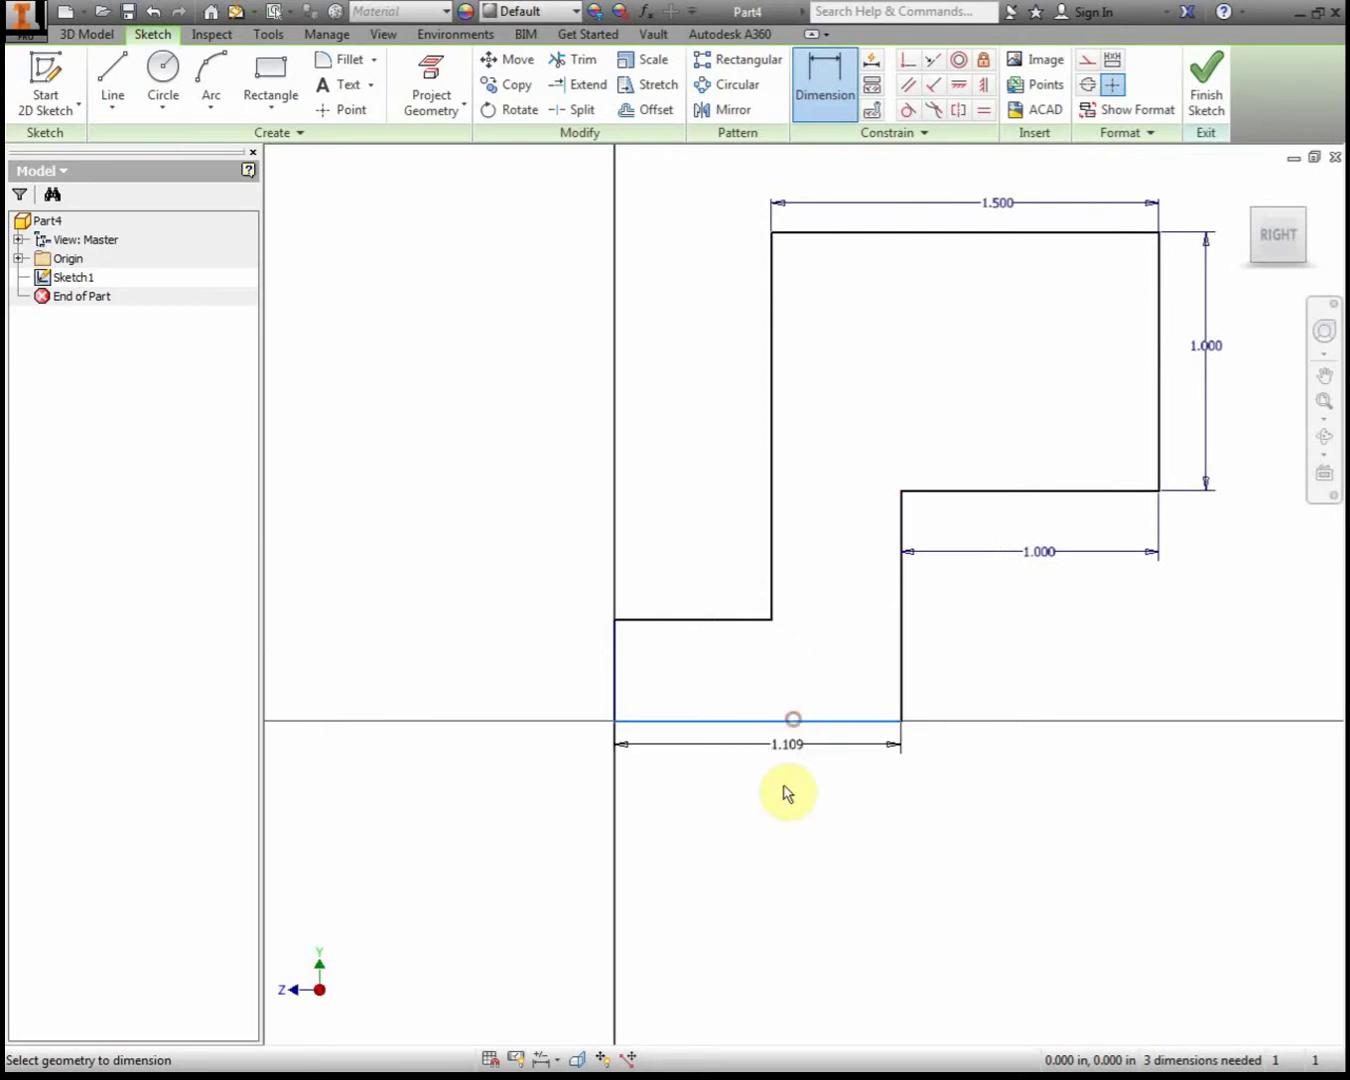
{"action": "left_click", "coordinate": [783, 789]}
{"action": "type", "text": "1"}
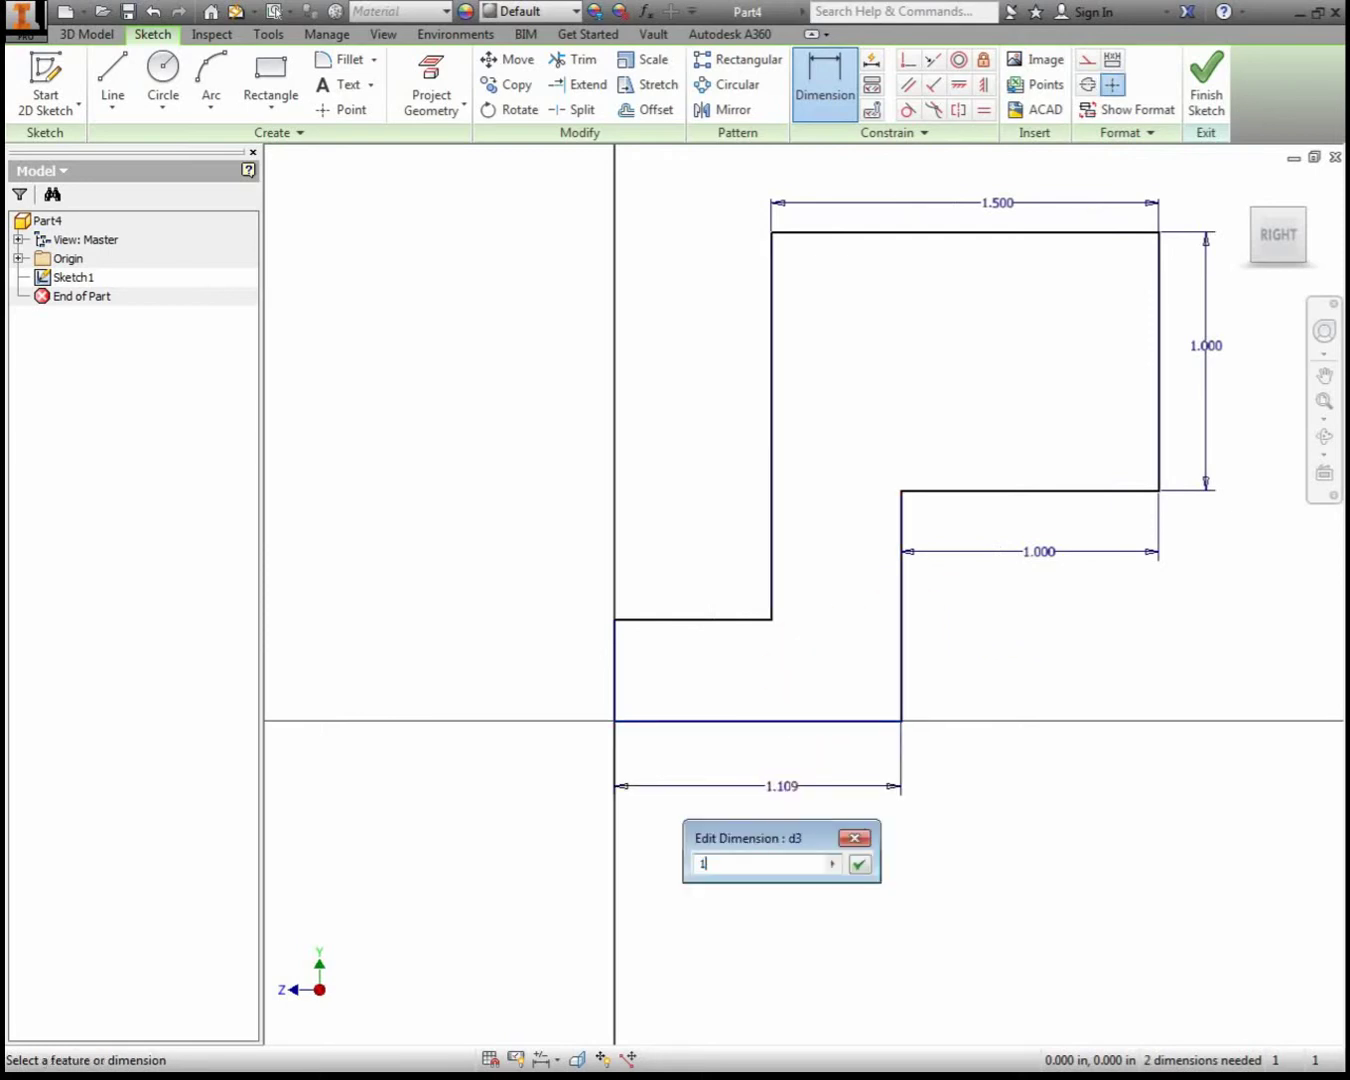
{"action": "key", "text": "Return"}
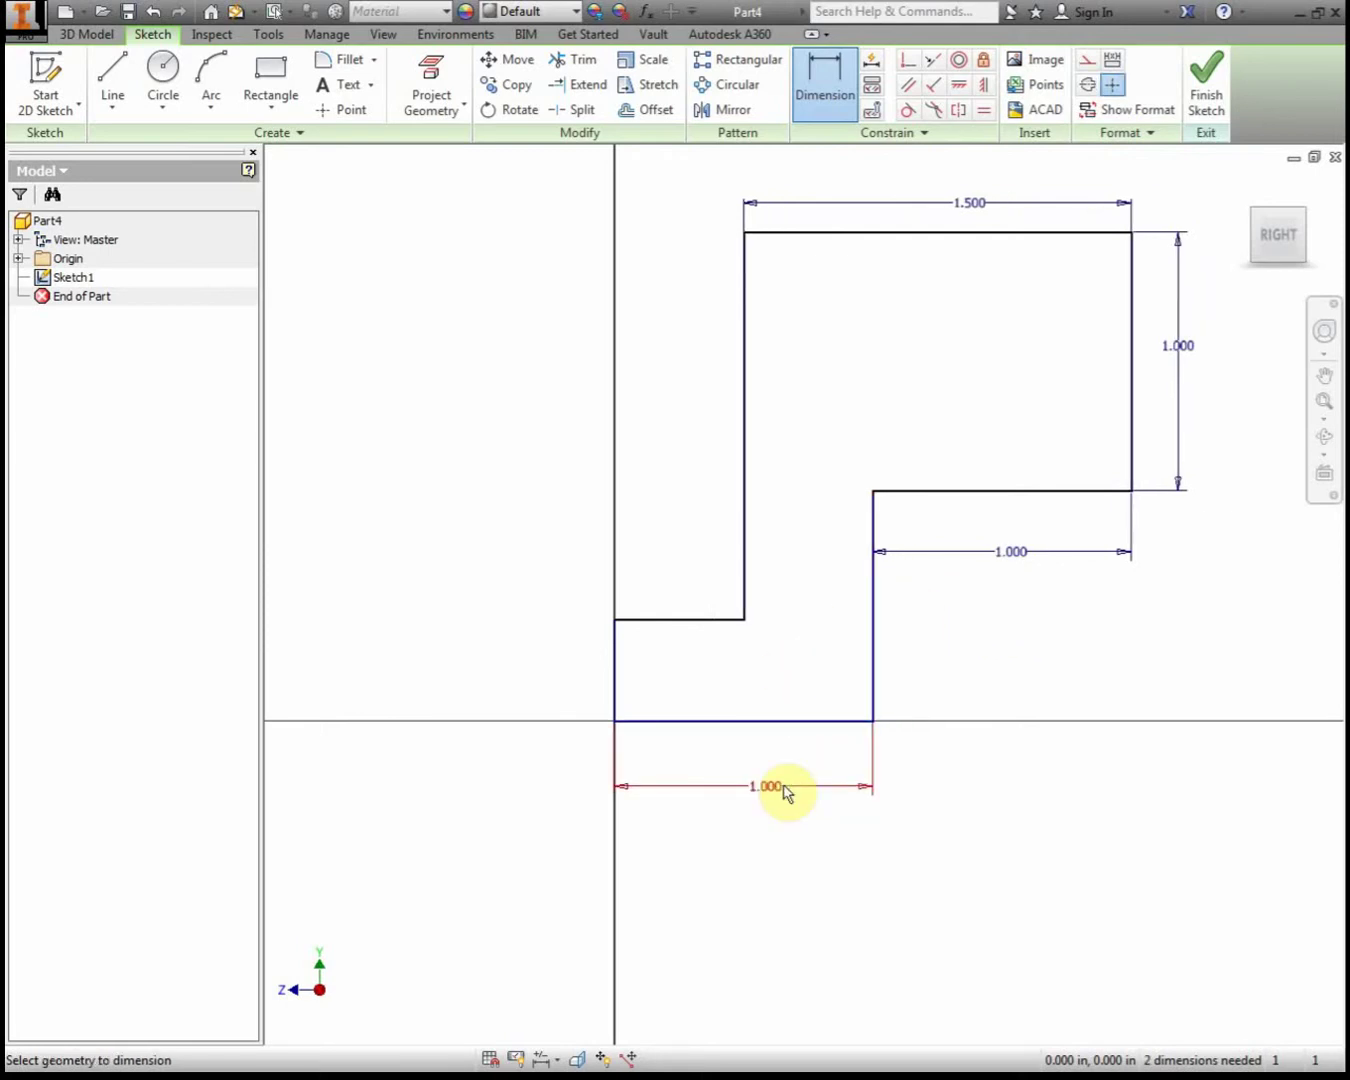
{"action": "left_click", "coordinate": [613, 690]}
{"action": "left_click", "coordinate": [509, 682]}
{"action": "type", "text": ".5"}
{"action": "key", "text": "Return"}
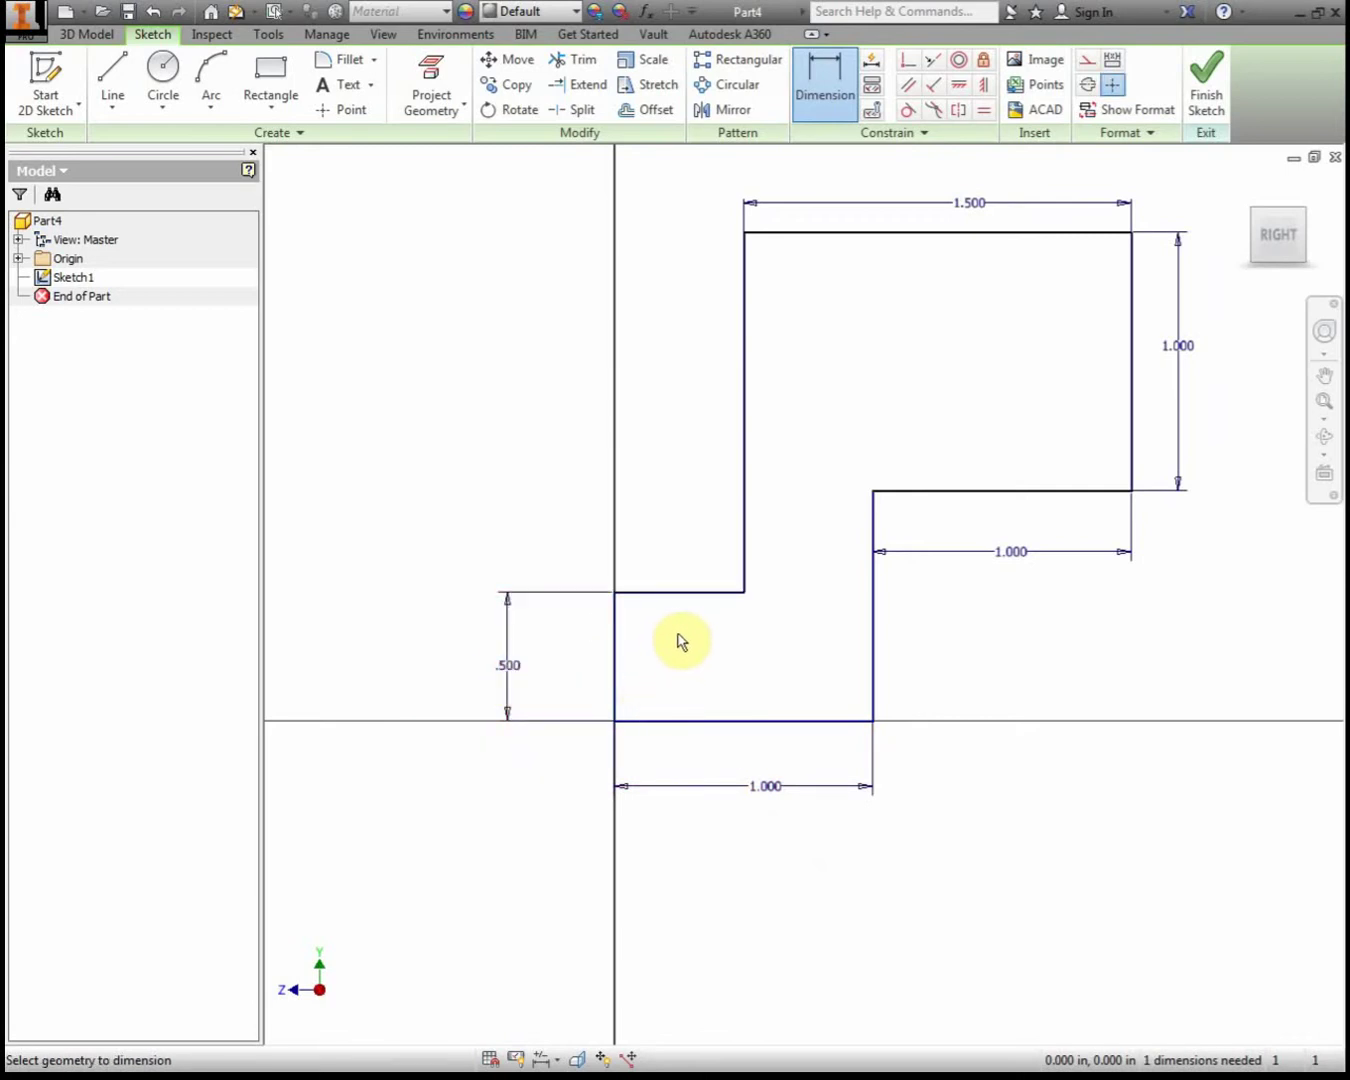
Dimension the vertical distance between the overhang's underside and the foot's top edge to 0.5 in.
{"action": "left_click", "coordinate": [902, 493]}
{"action": "left_click", "coordinate": [714, 592]}
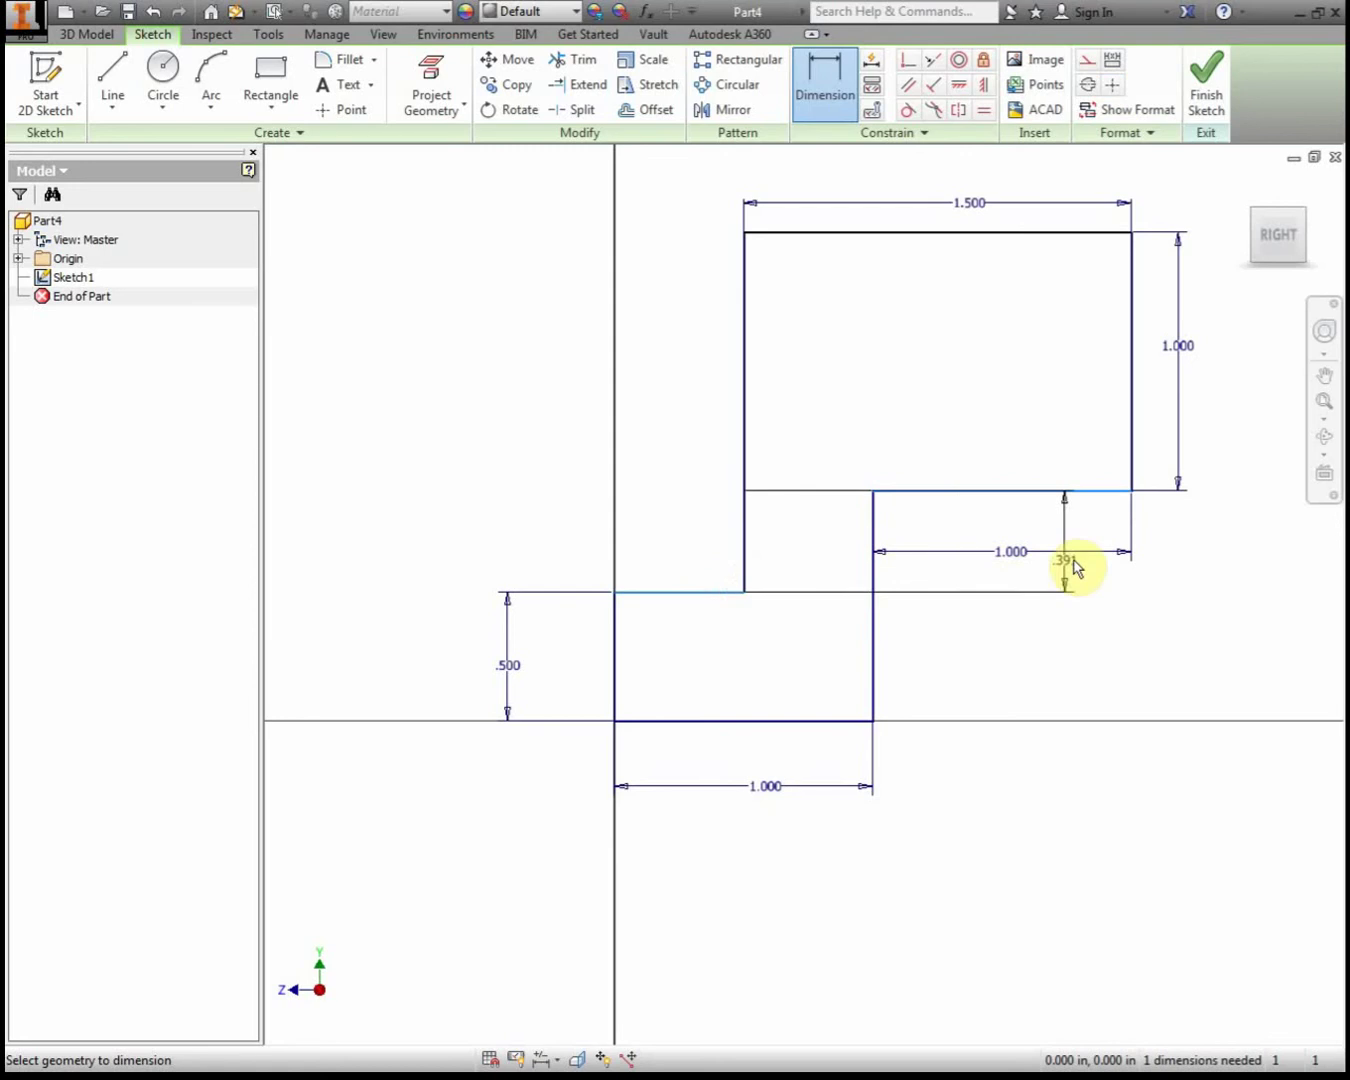
{"action": "left_click", "coordinate": [1244, 556]}
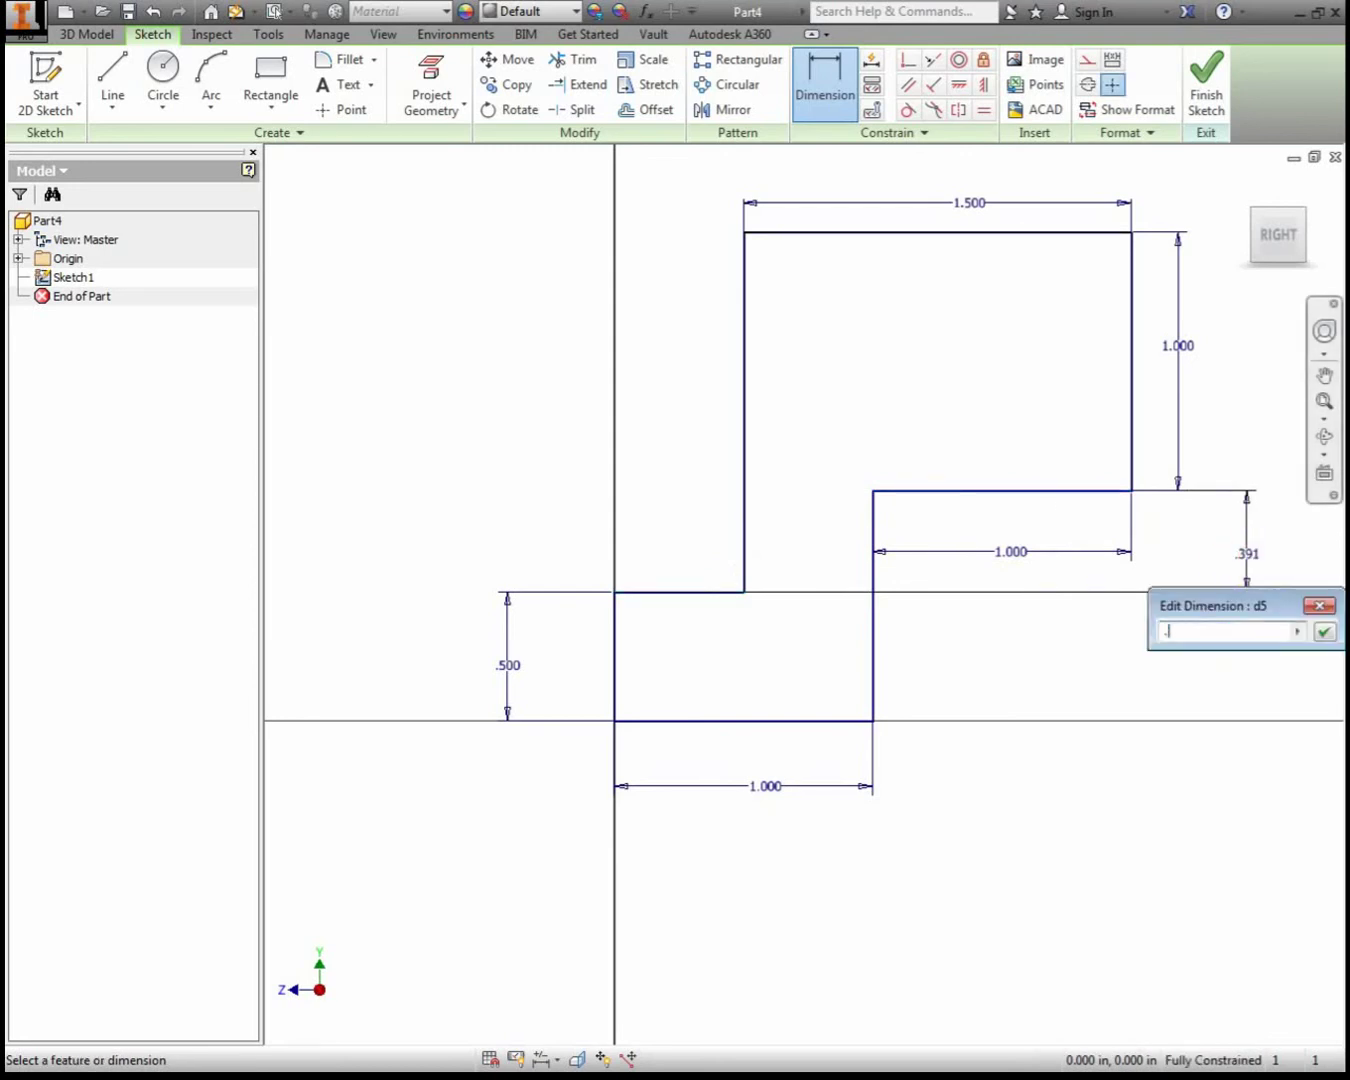
{"action": "key", "text": "Return"}
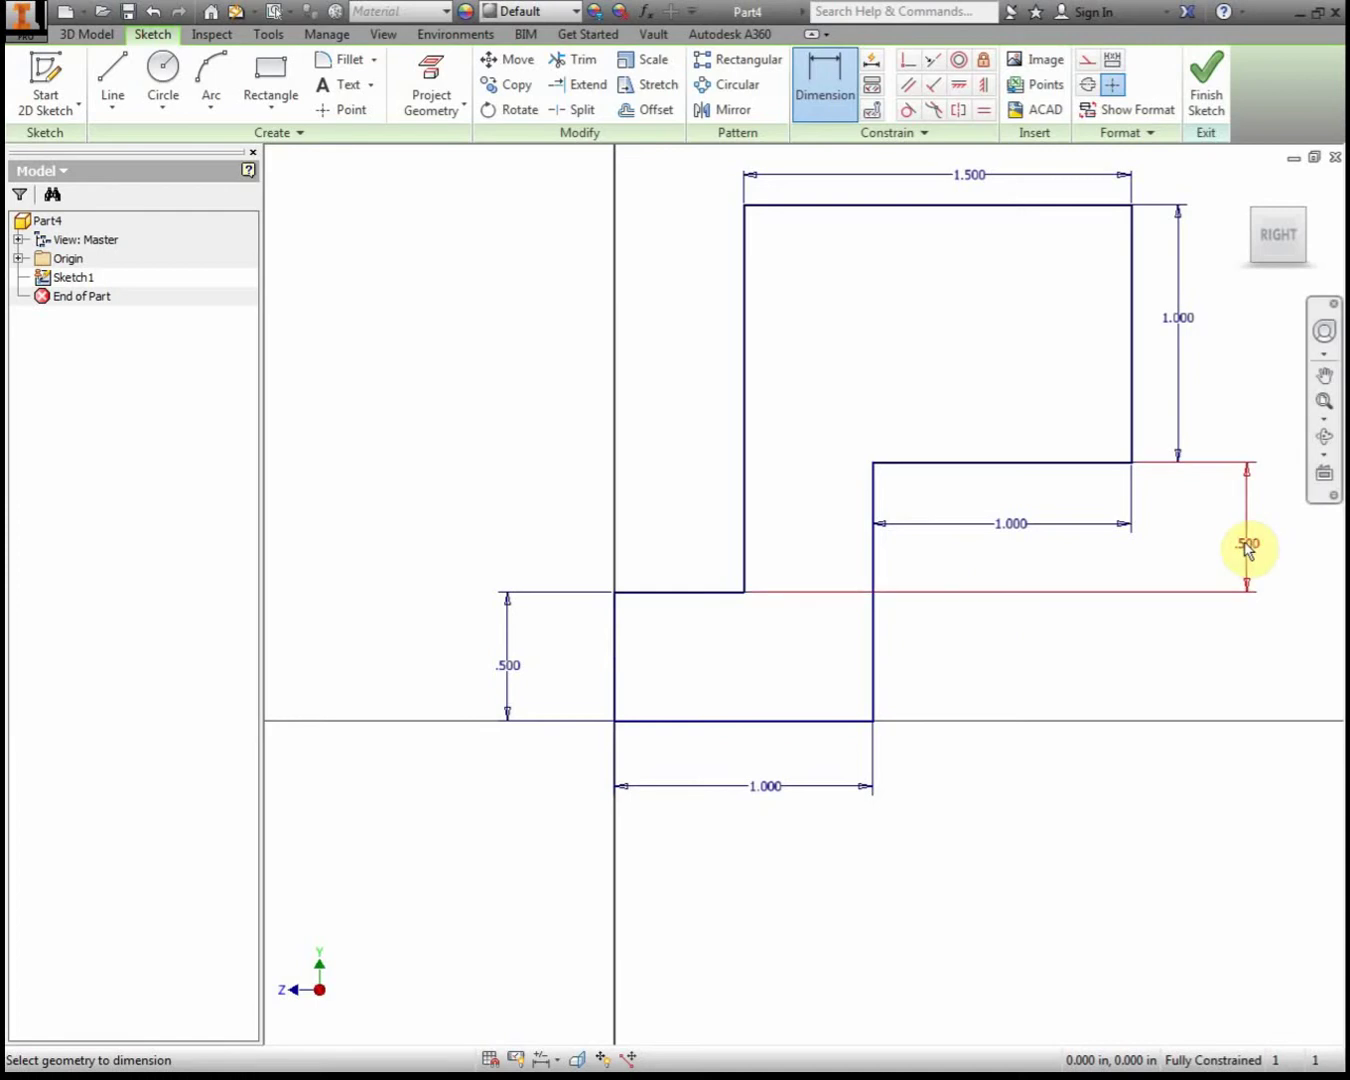
Place the reference drawing beside the sketch and compare its height dimensions with those of the profile.
{"action": "mouse_move", "coordinate": [5, 126]}
{"action": "left_mouse_down"}
{"action": "mouse_move", "coordinate": [452, 115]}
{"action": "mouse_move", "coordinate": [633, 53]}
{"action": "left_mouse_up"}
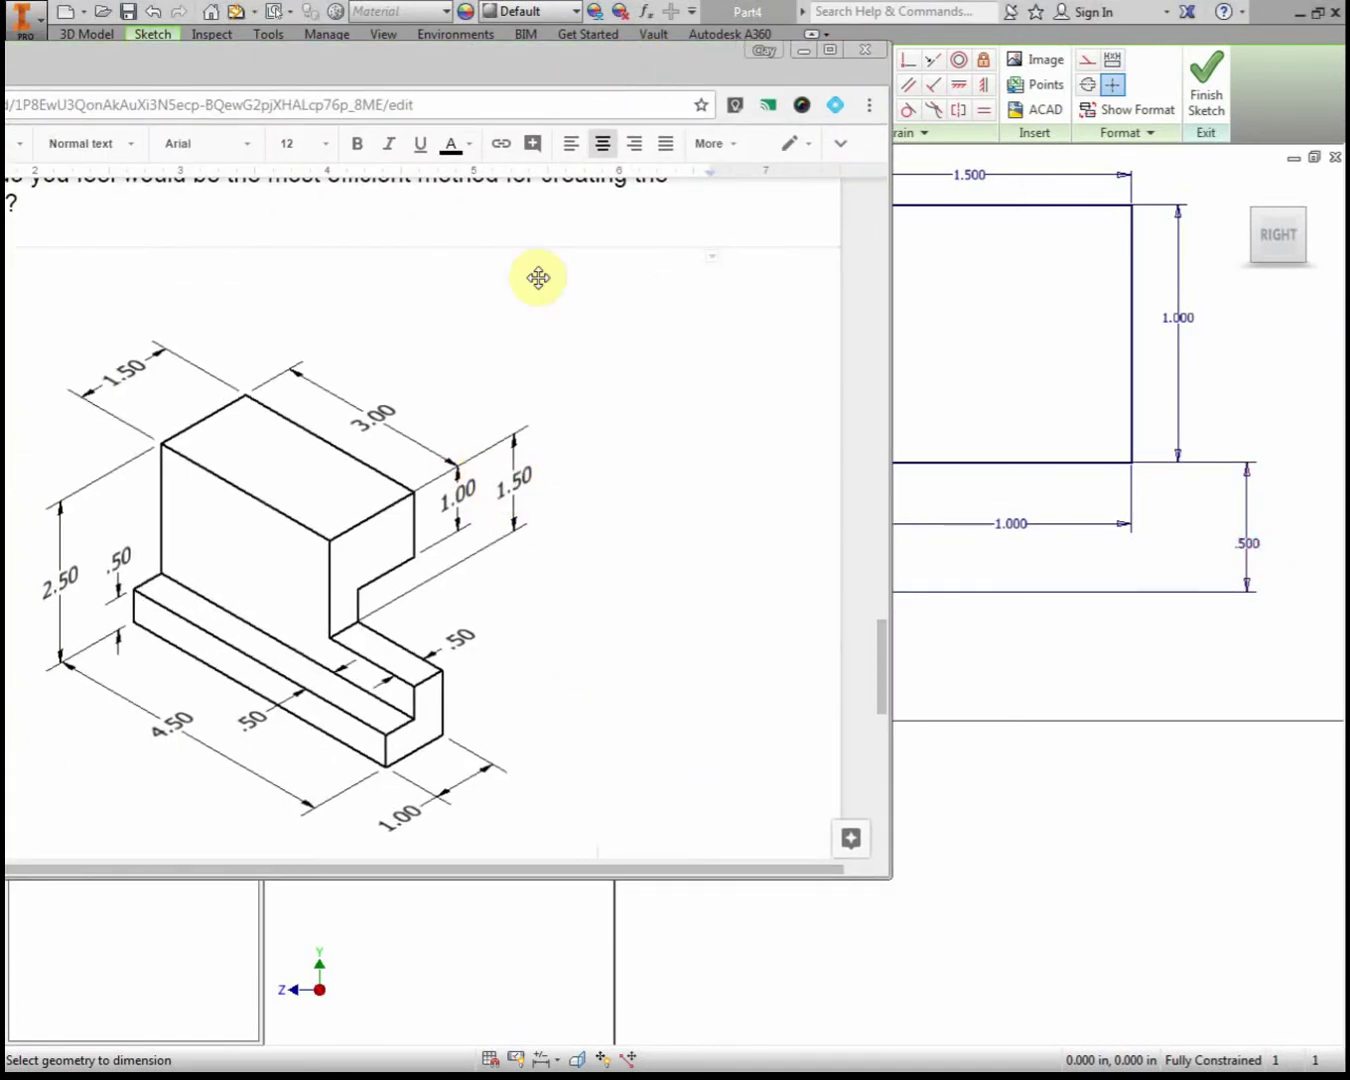
{"action": "left_click_drag", "start_coordinate": [680, 52], "coordinate": [386, 37]}
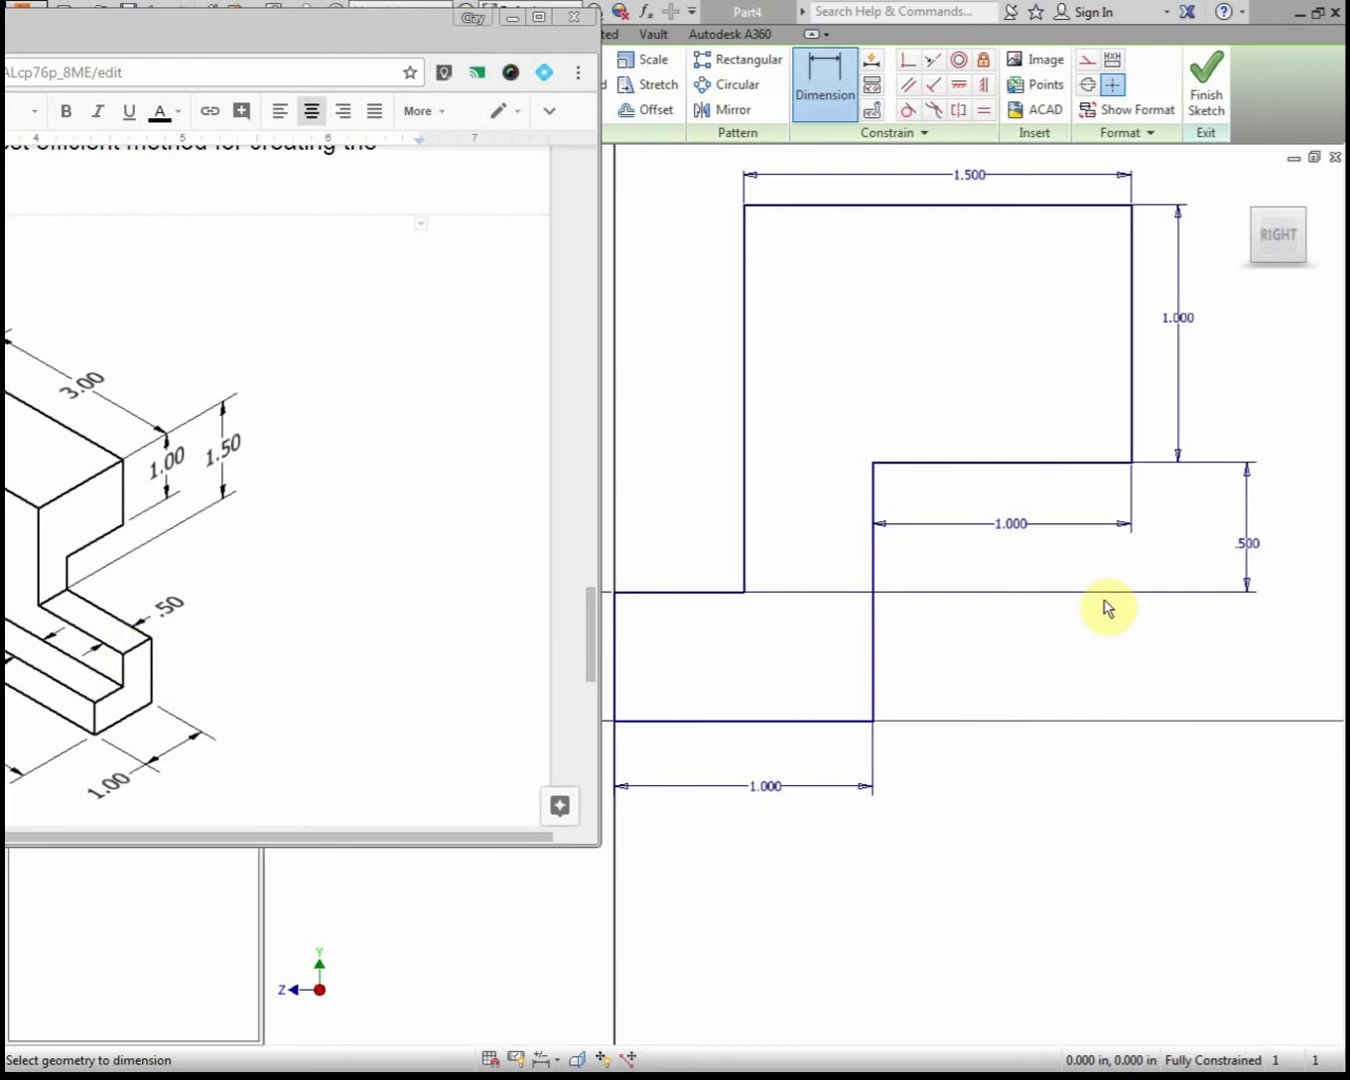
Set the vertical distance between the overhang's underside and the foot's top edge to 1 in.
{"action": "left_click", "coordinate": [1257, 552]}
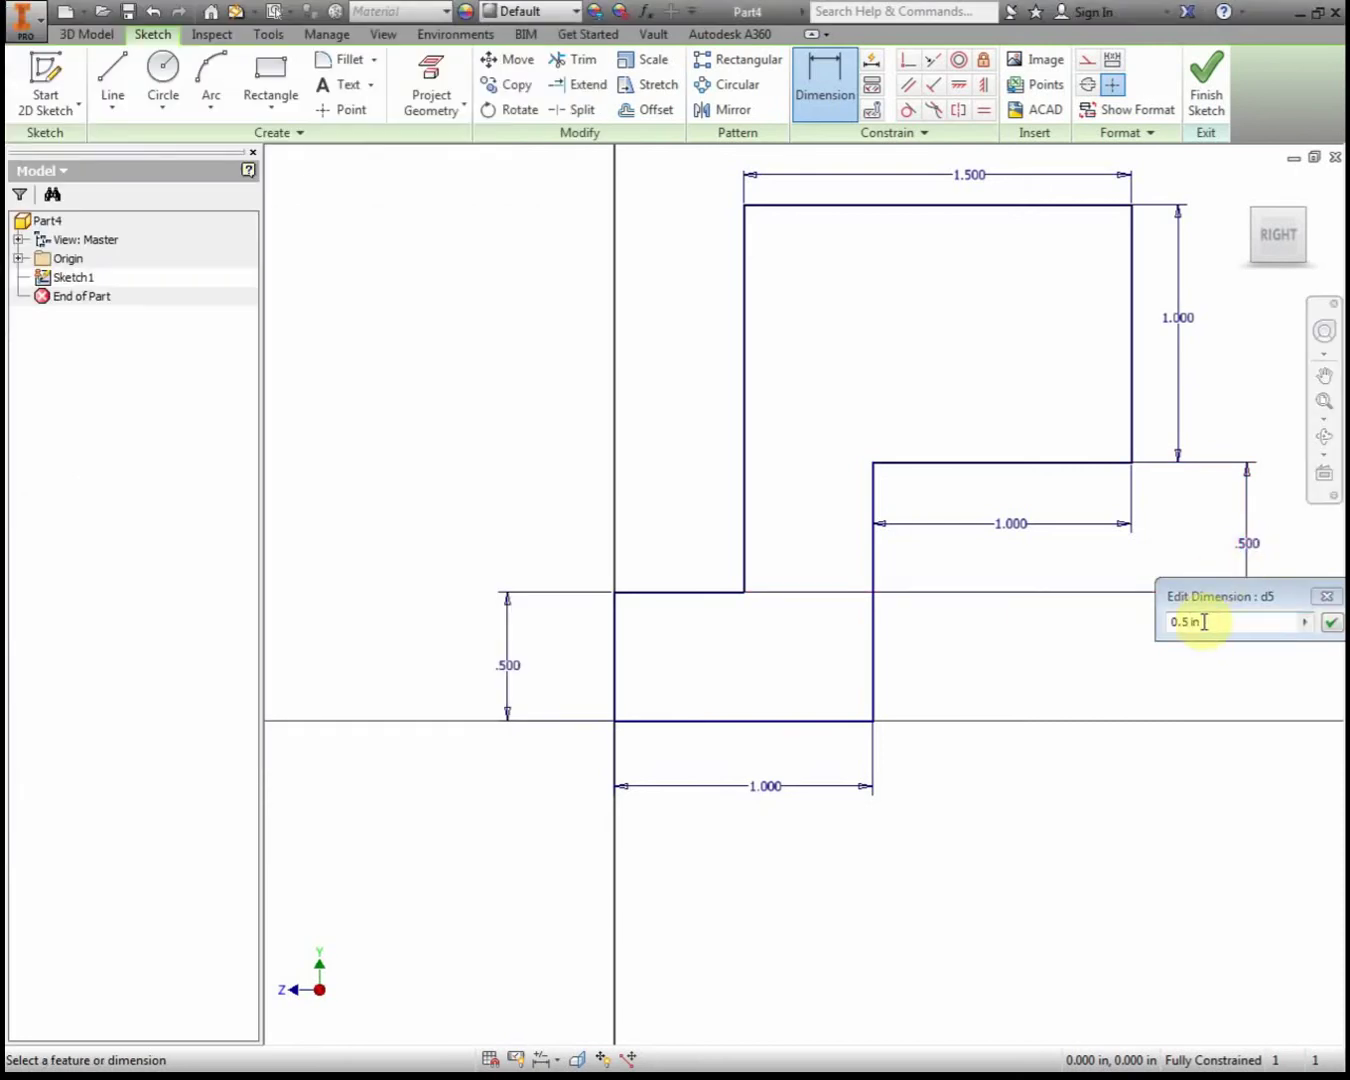
{"action": "type", "text": "1"}
{"action": "key", "text": "Return"}
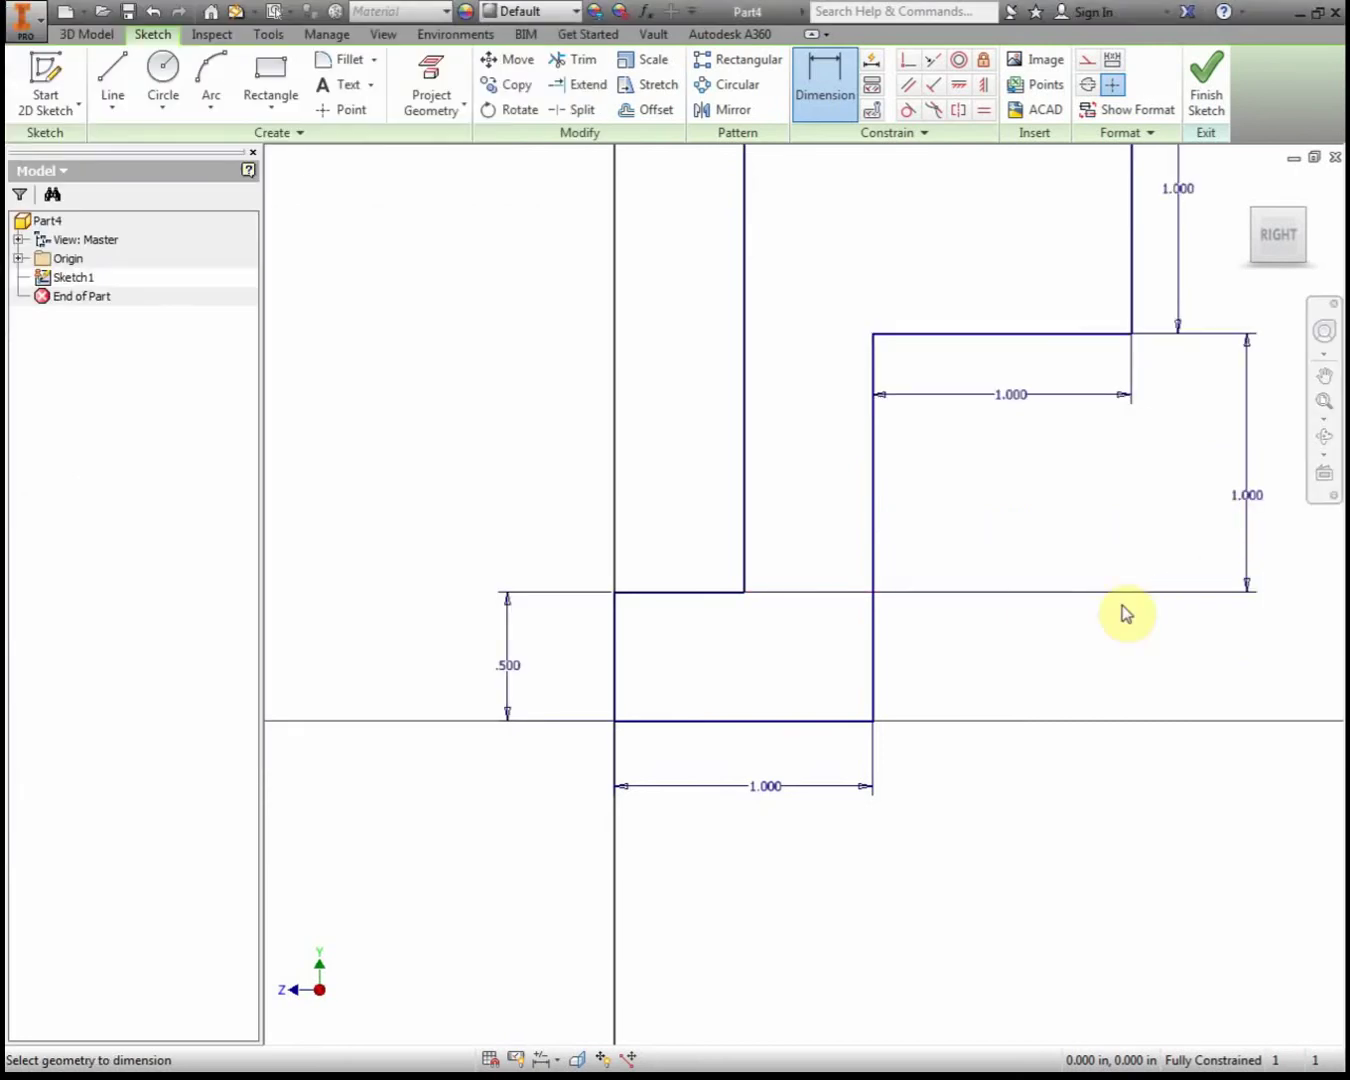
{"action": "scroll", "coordinate": [1100, 552], "scroll_direction": "down", "scroll_amount": 3}
Compare the reference drawing with the profile sketch to check the overhang, foot and overall height dimensions.
{"action": "left_click_drag", "start_coordinate": [0, 29], "coordinate": [543, 49]}
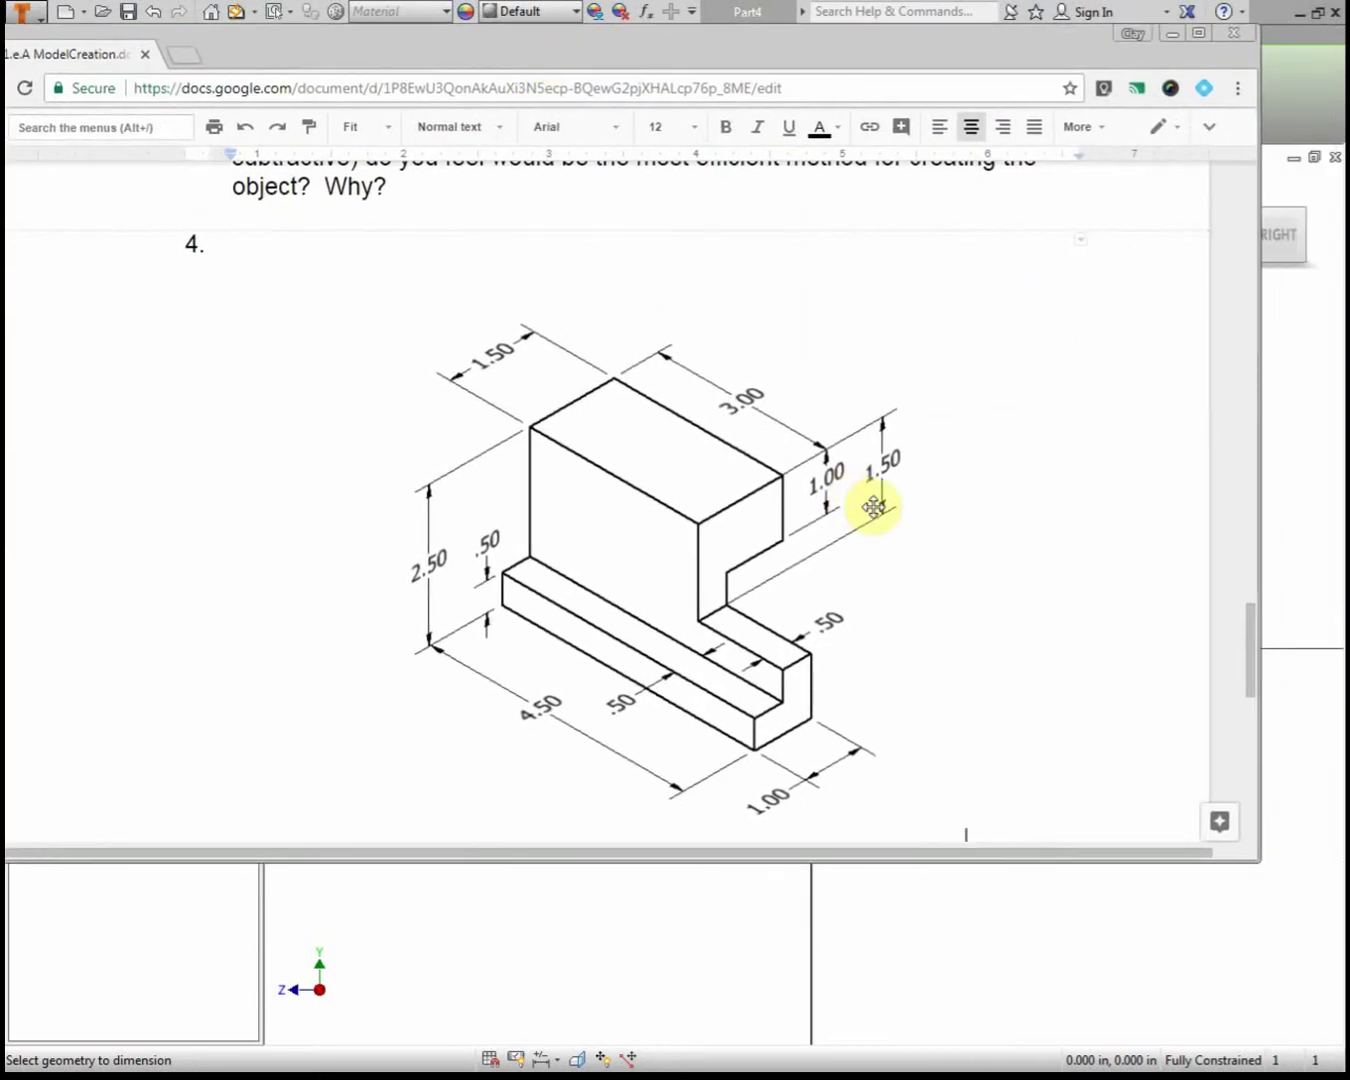
{"action": "mouse_move", "coordinate": [940, 66]}
{"action": "left_mouse_down"}
{"action": "mouse_move", "coordinate": [530, 127]}
{"action": "mouse_move", "coordinate": [620, 147]}
{"action": "left_mouse_up"}
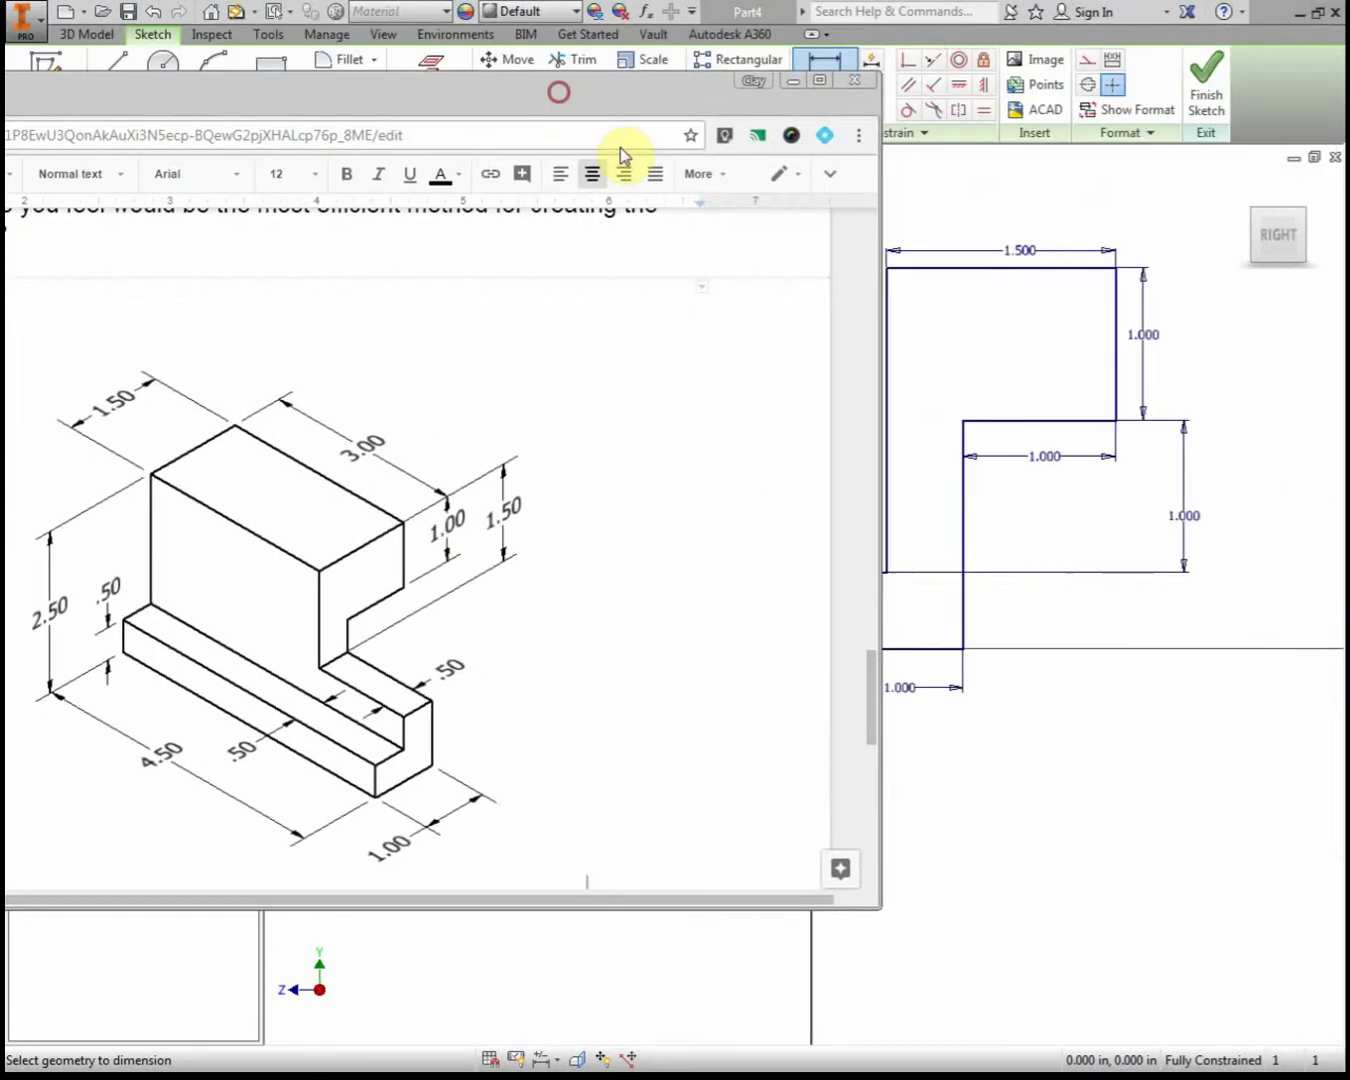
{"action": "left_click", "coordinate": [1072, 773]}
{"action": "mouse_move", "coordinate": [1009, 741]}
{"action": "middle_mouse_down"}
{"action": "mouse_move", "coordinate": [1097, 759]}
{"action": "mouse_move", "coordinate": [1103, 773]}
{"action": "middle_mouse_up"}
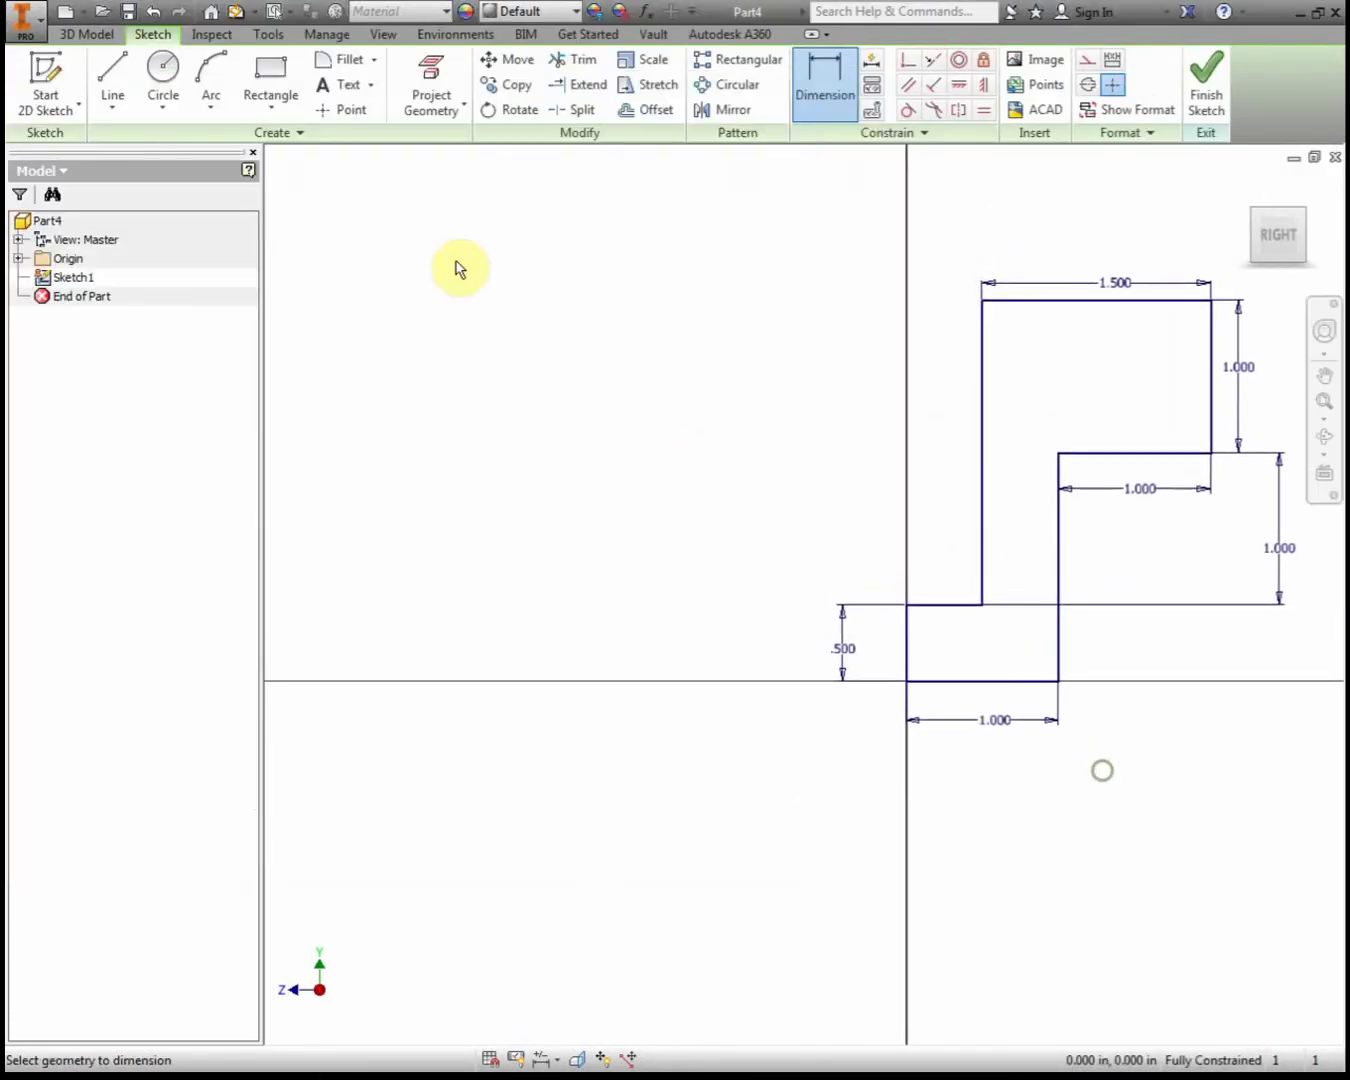
{"action": "left_click", "coordinate": [0, 601]}
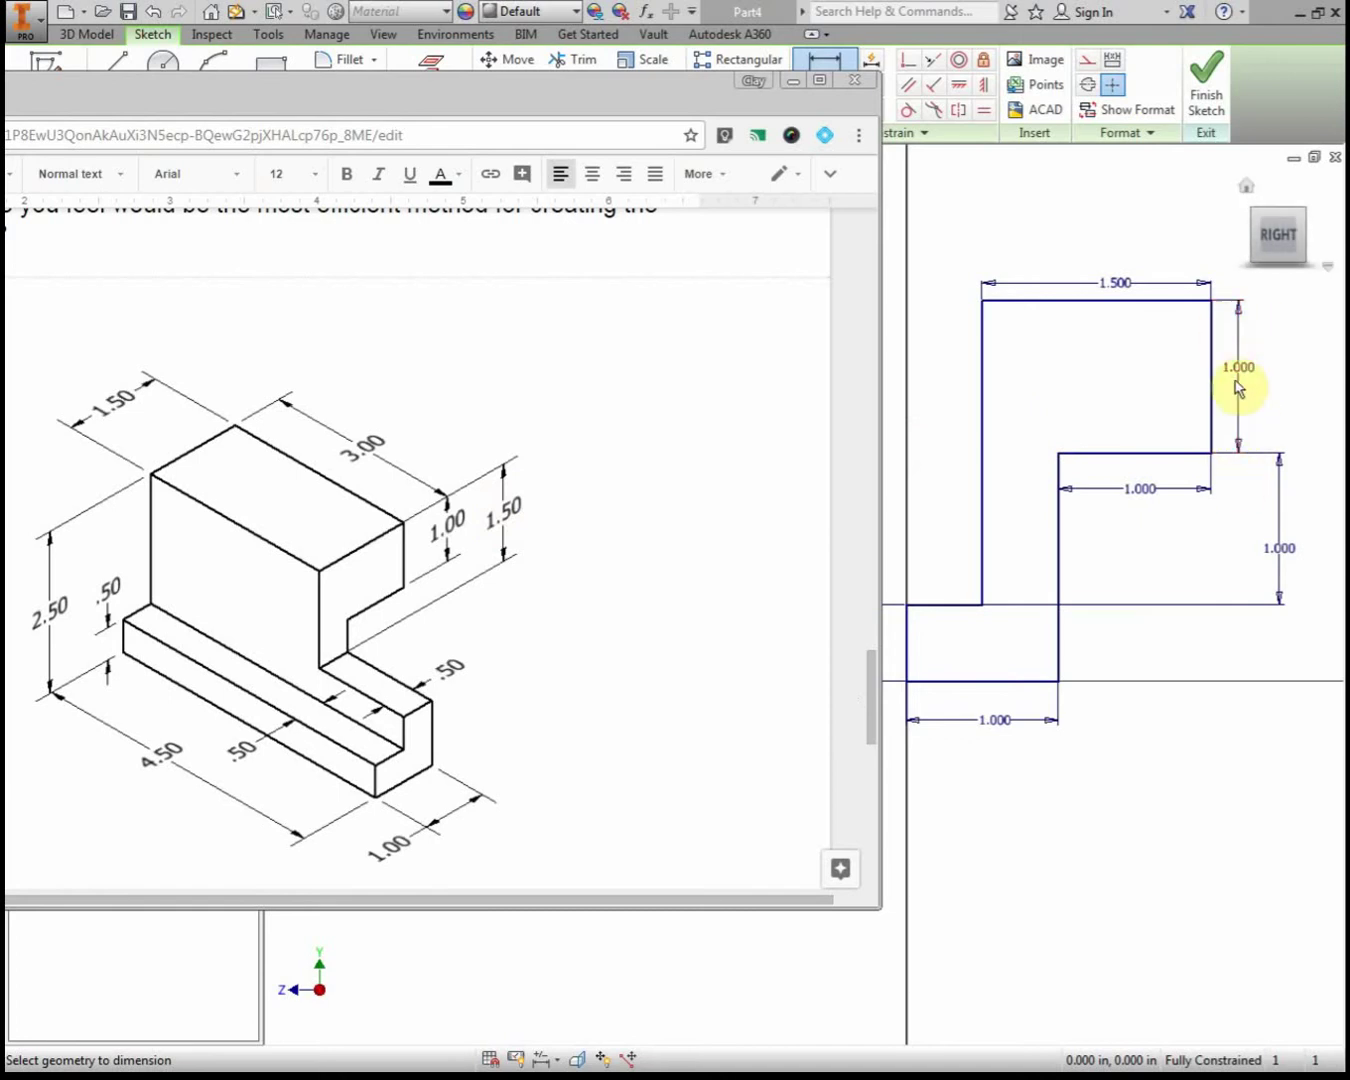
{"action": "middle_click_drag", "start_coordinate": [1128, 830], "coordinate": [1171, 844]}
{"action": "key", "text": "alt+Tab"}
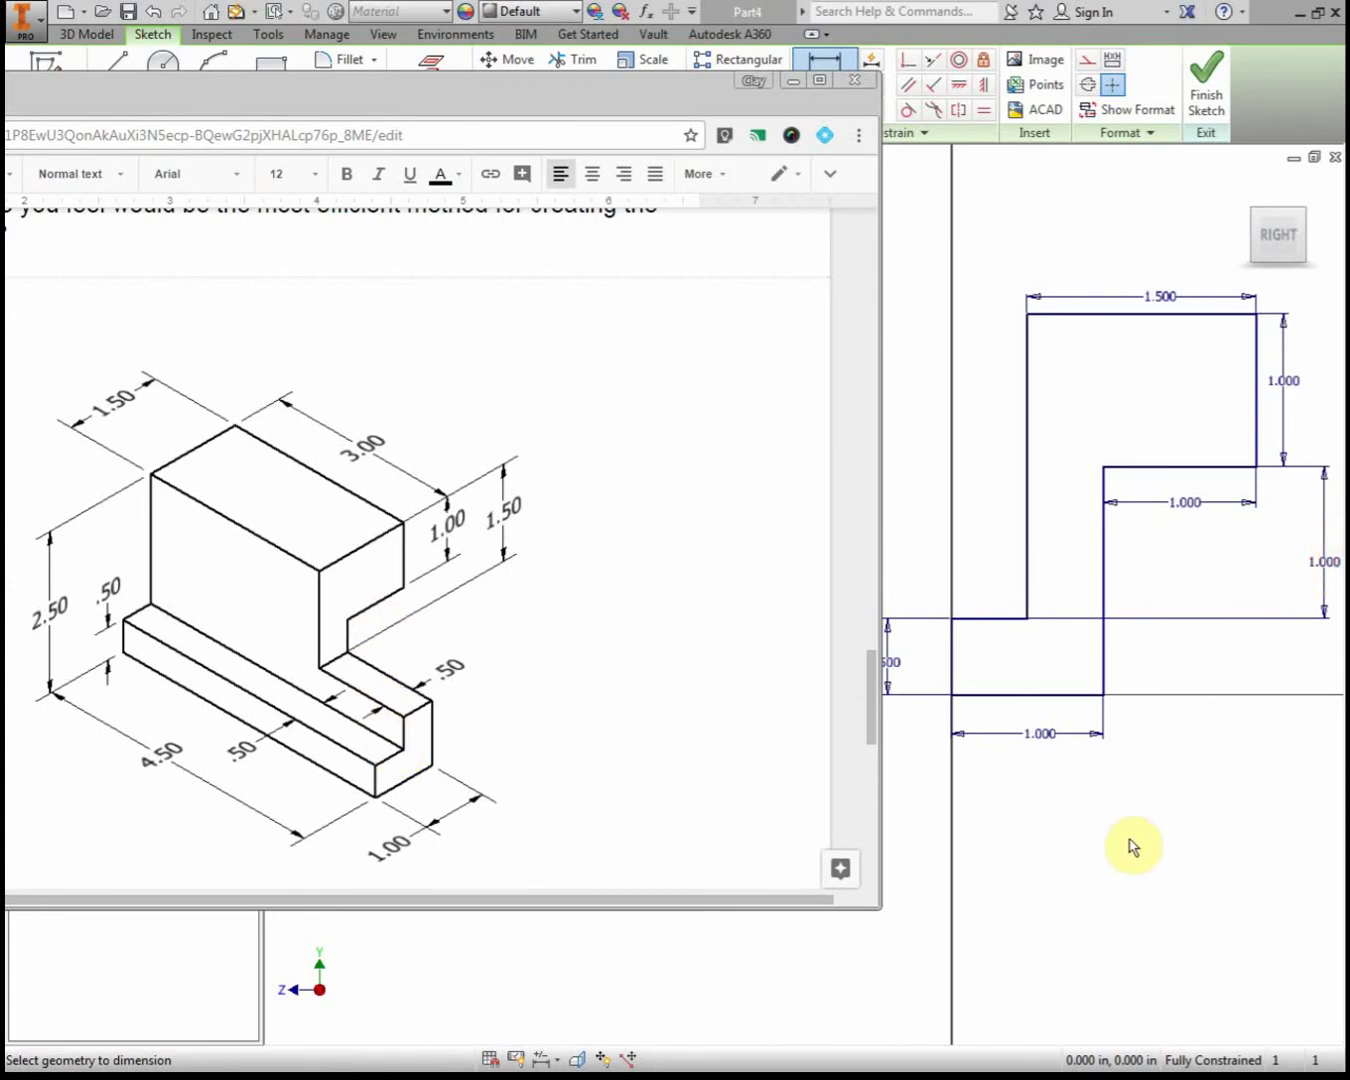
{"action": "mouse_move", "coordinate": [1089, 840]}
{"action": "middle_mouse_down"}
{"action": "mouse_move", "coordinate": [1150, 851]}
{"action": "mouse_move", "coordinate": [1124, 961]}
{"action": "mouse_move", "coordinate": [1134, 996]}
{"action": "middle_mouse_up"}
{"action": "key", "text": "alt+Tab"}
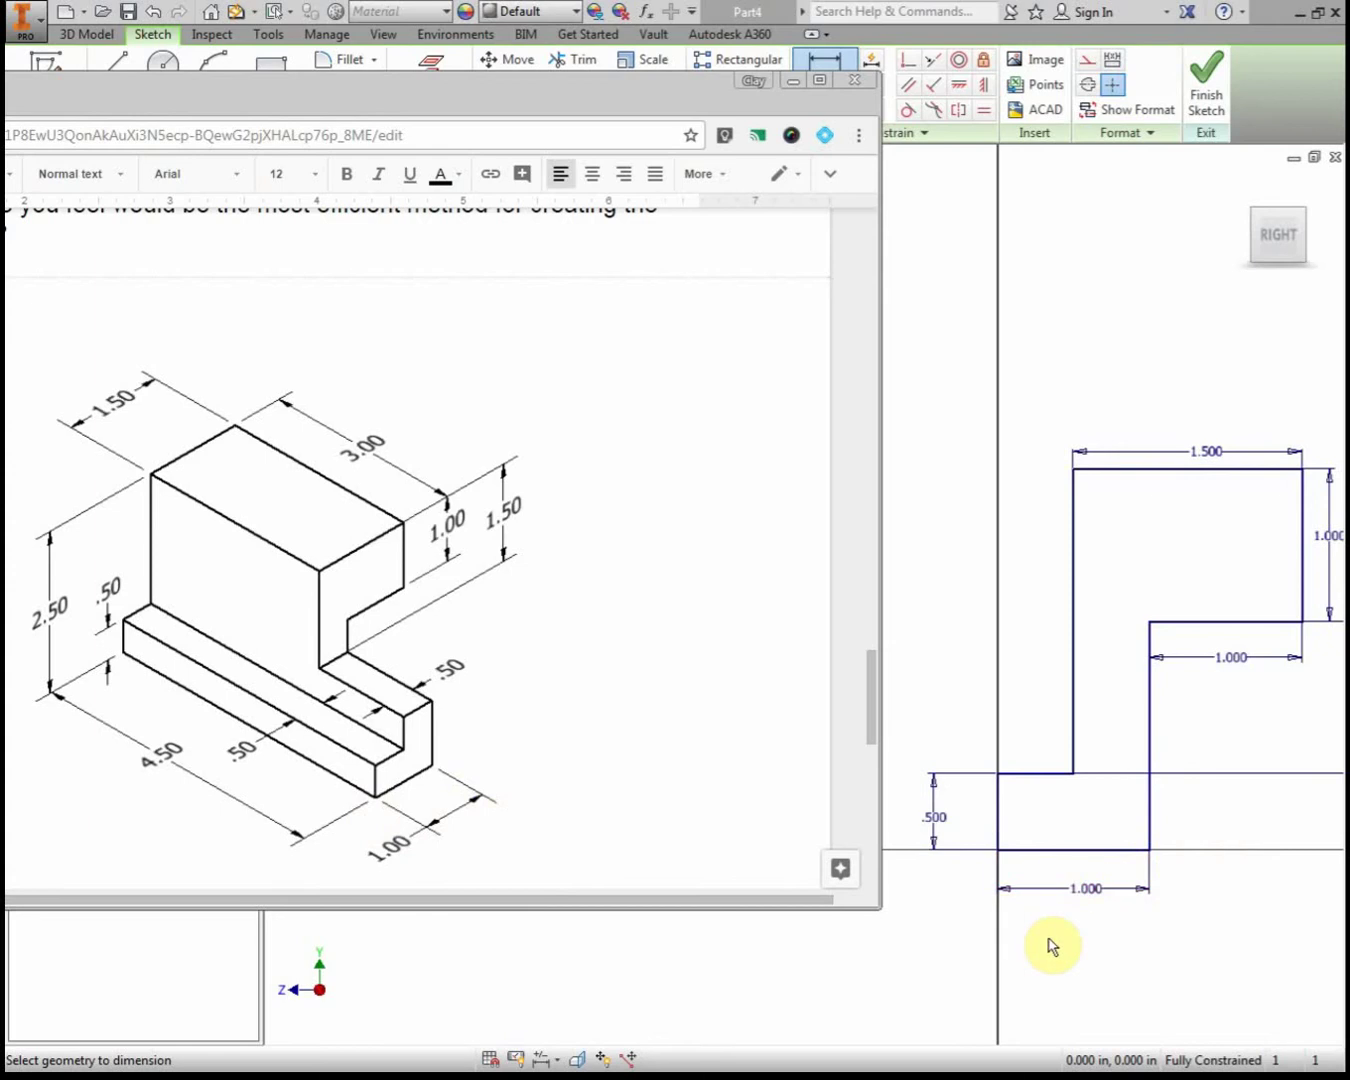
{"action": "left_click_drag", "start_coordinate": [684, 98], "coordinate": [2, 118]}
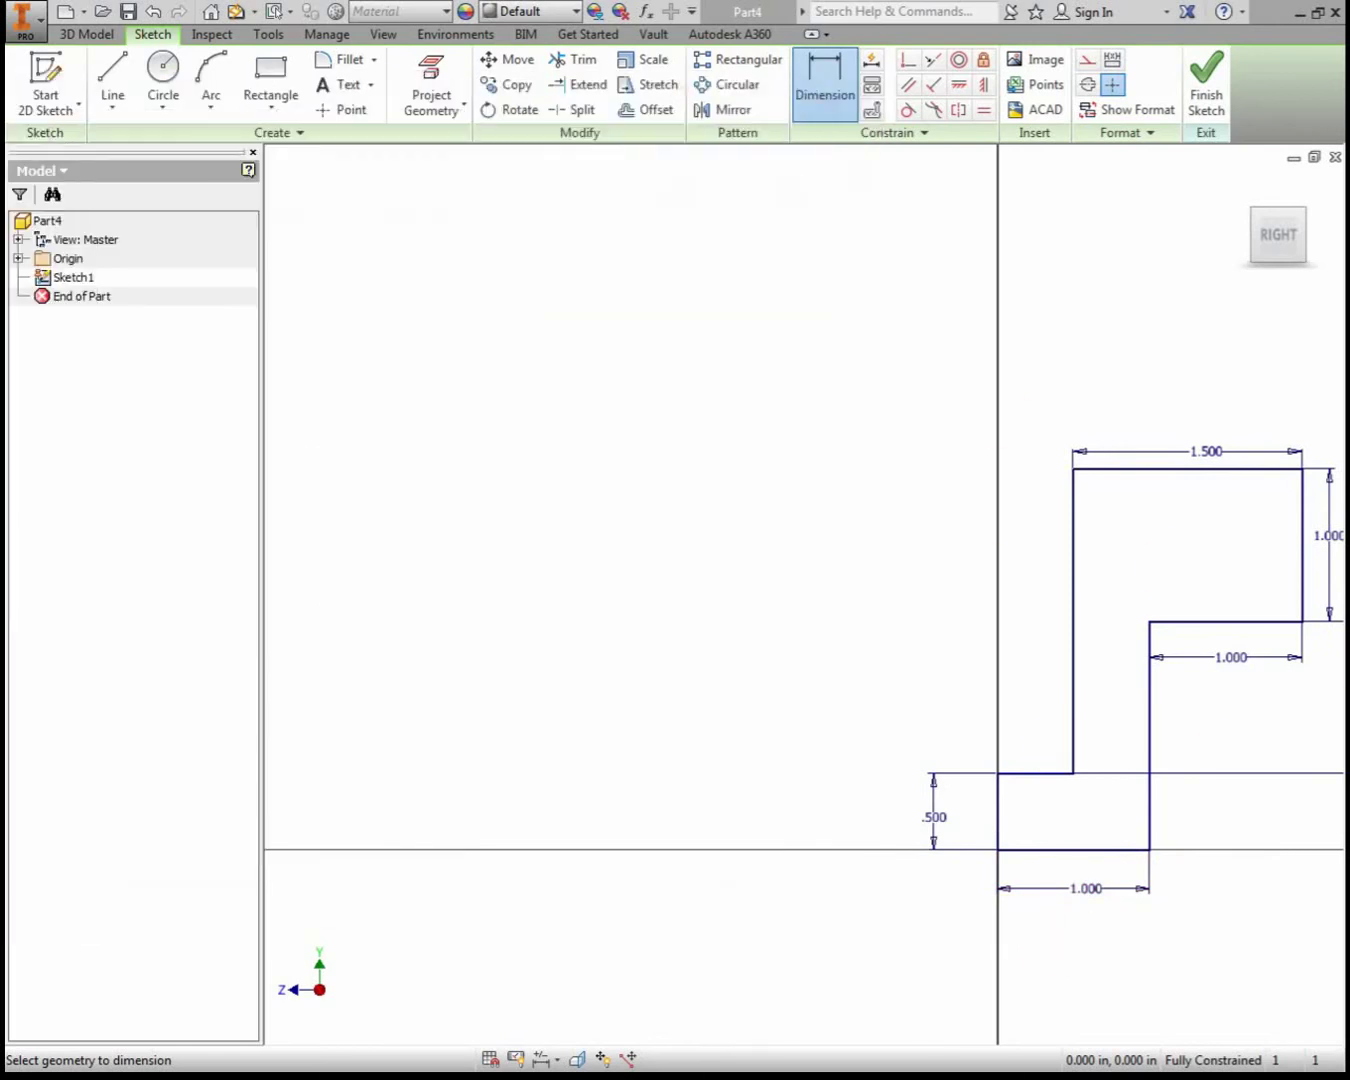
Extrude the side profile 4.5 in into a solid.
{"action": "left_click", "coordinate": [87, 34]}
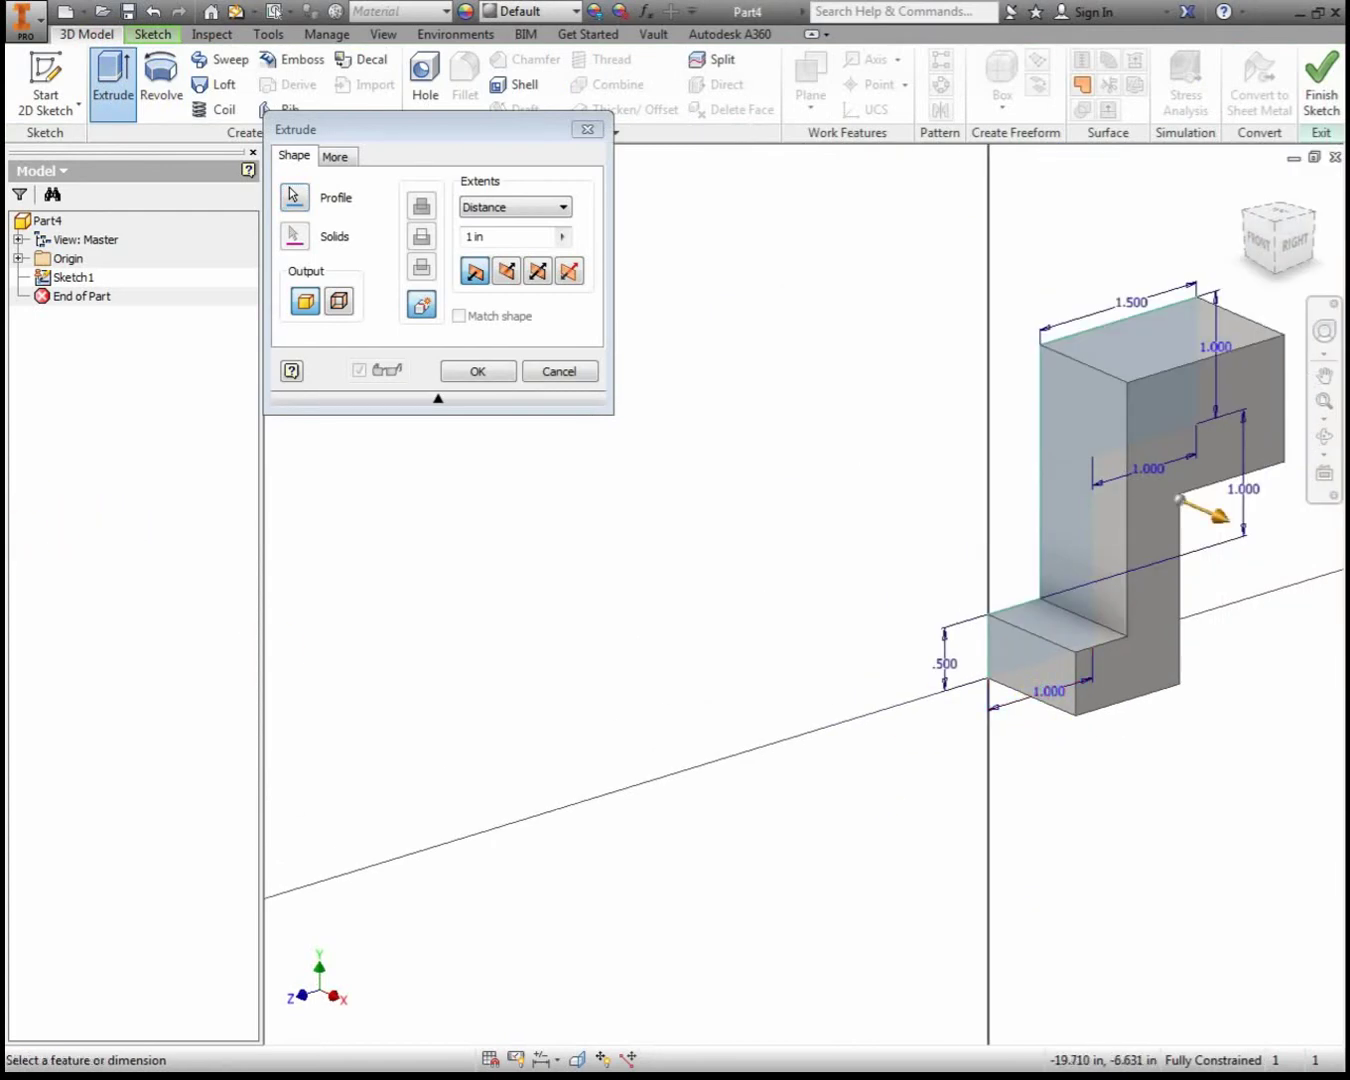
{"action": "left_click", "coordinate": [496, 237]}
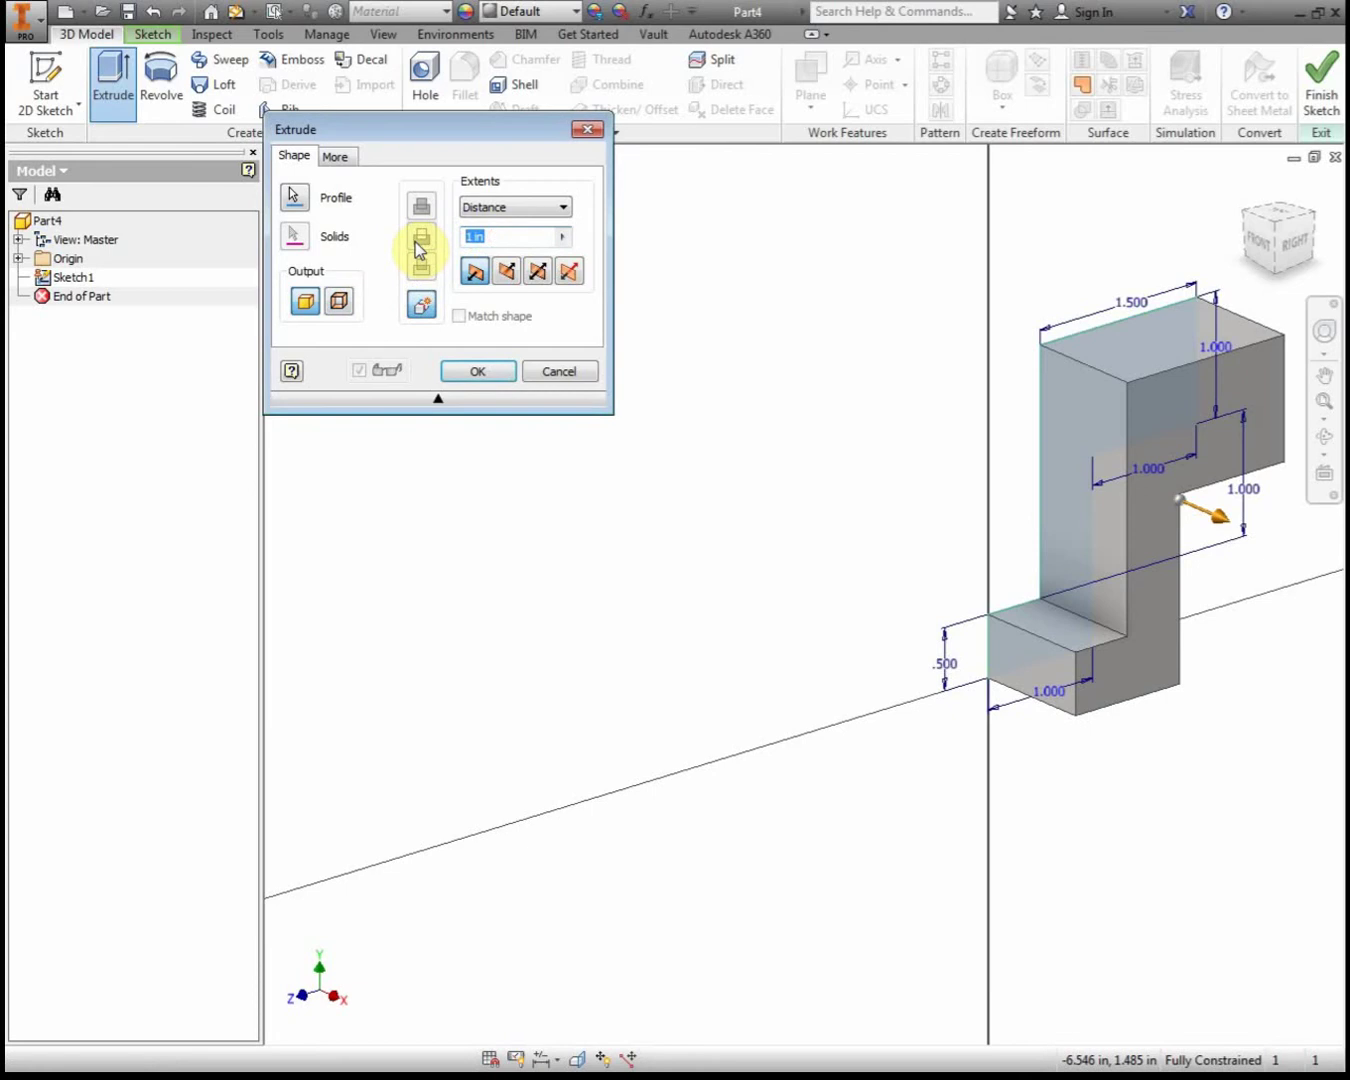
{"action": "type", "text": "4.5"}
{"action": "key", "text": "Return"}
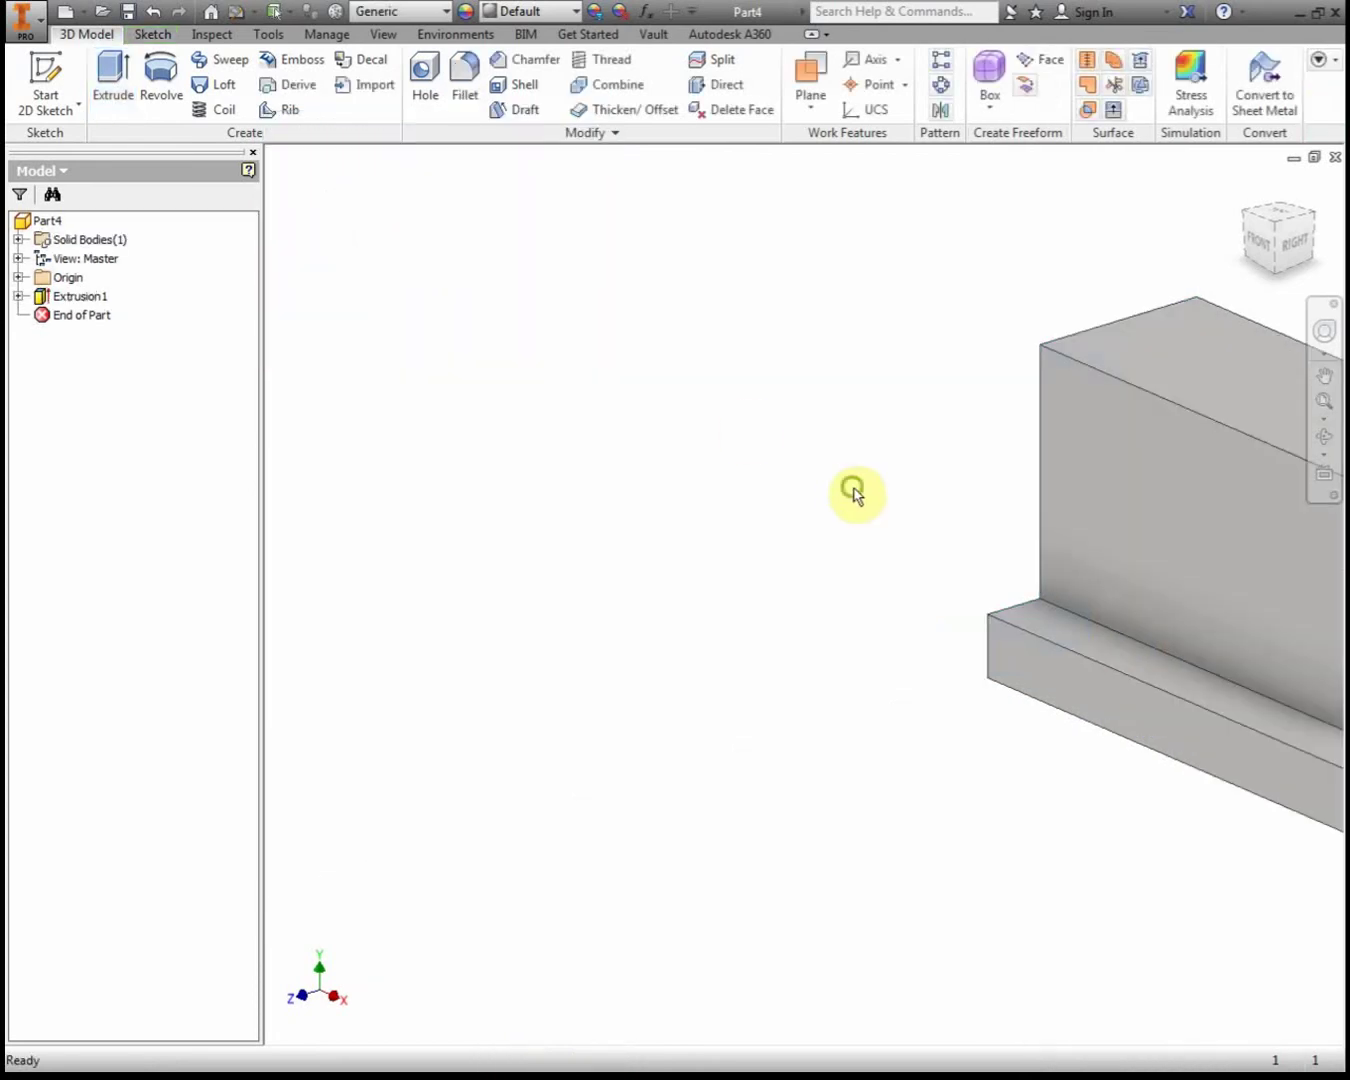
{"action": "middle_click_drag", "start_coordinate": [853, 489], "coordinate": [460, 412]}
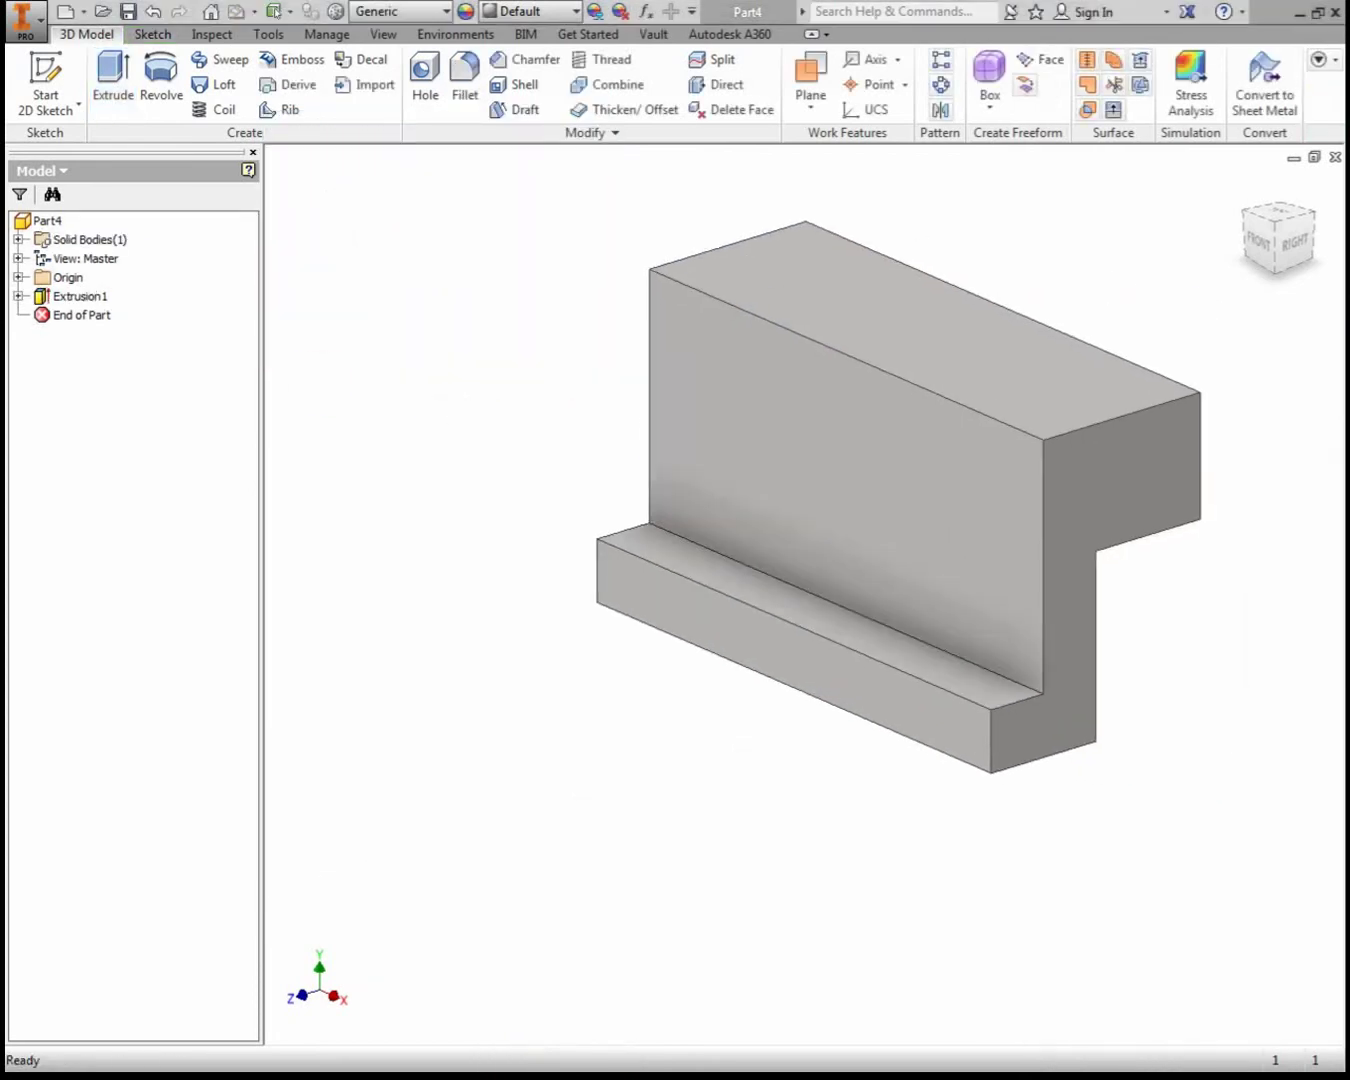
Compare the extruded solid with the reference drawing to identify the material still to remove.
{"action": "mouse_move", "coordinate": [5, 80]}
{"action": "left_mouse_down"}
{"action": "mouse_move", "coordinate": [401, 81]}
{"action": "mouse_move", "coordinate": [618, 7]}
{"action": "mouse_move", "coordinate": [695, 110]}
{"action": "left_mouse_up"}
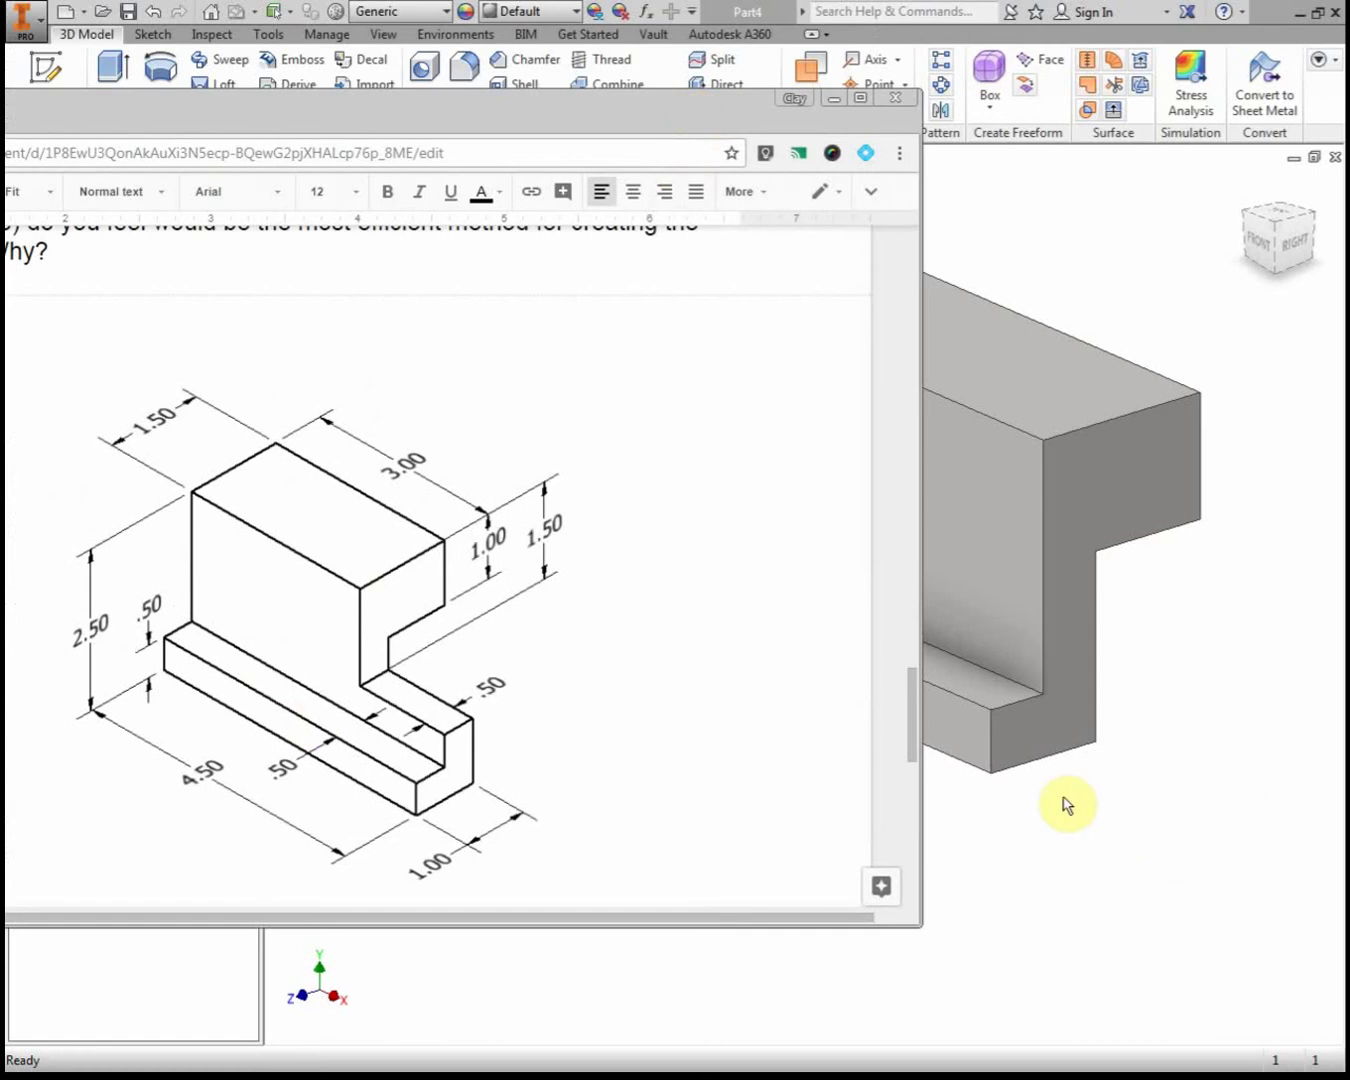
{"action": "left_click", "coordinate": [1180, 855]}
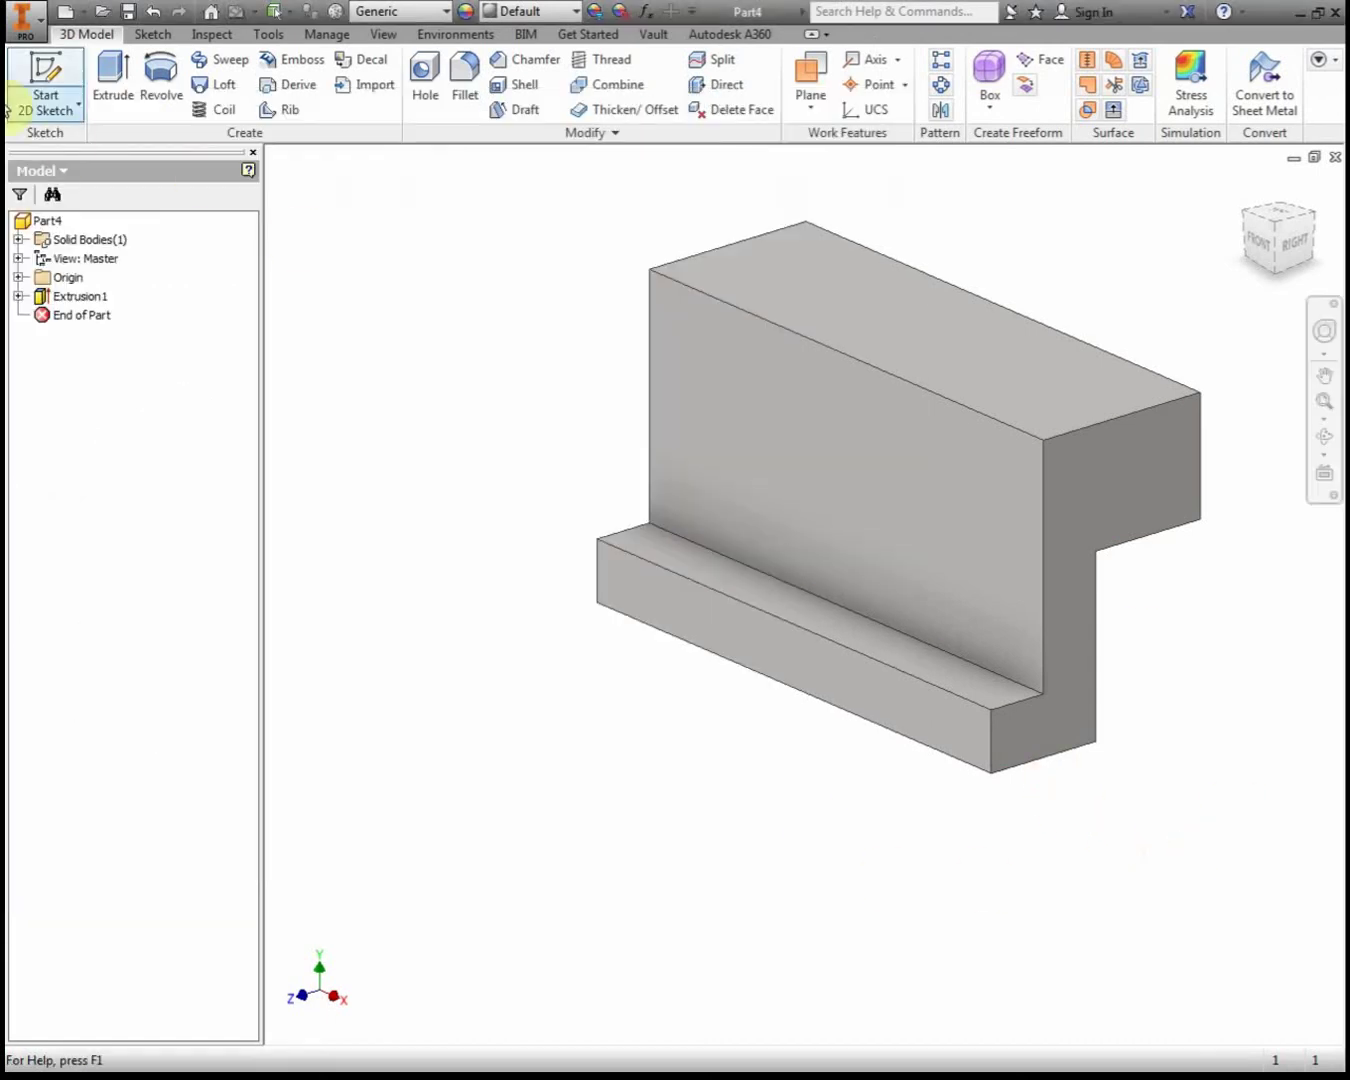
{"action": "left_click_drag", "start_coordinate": [4, 109], "coordinate": [4, 4]}
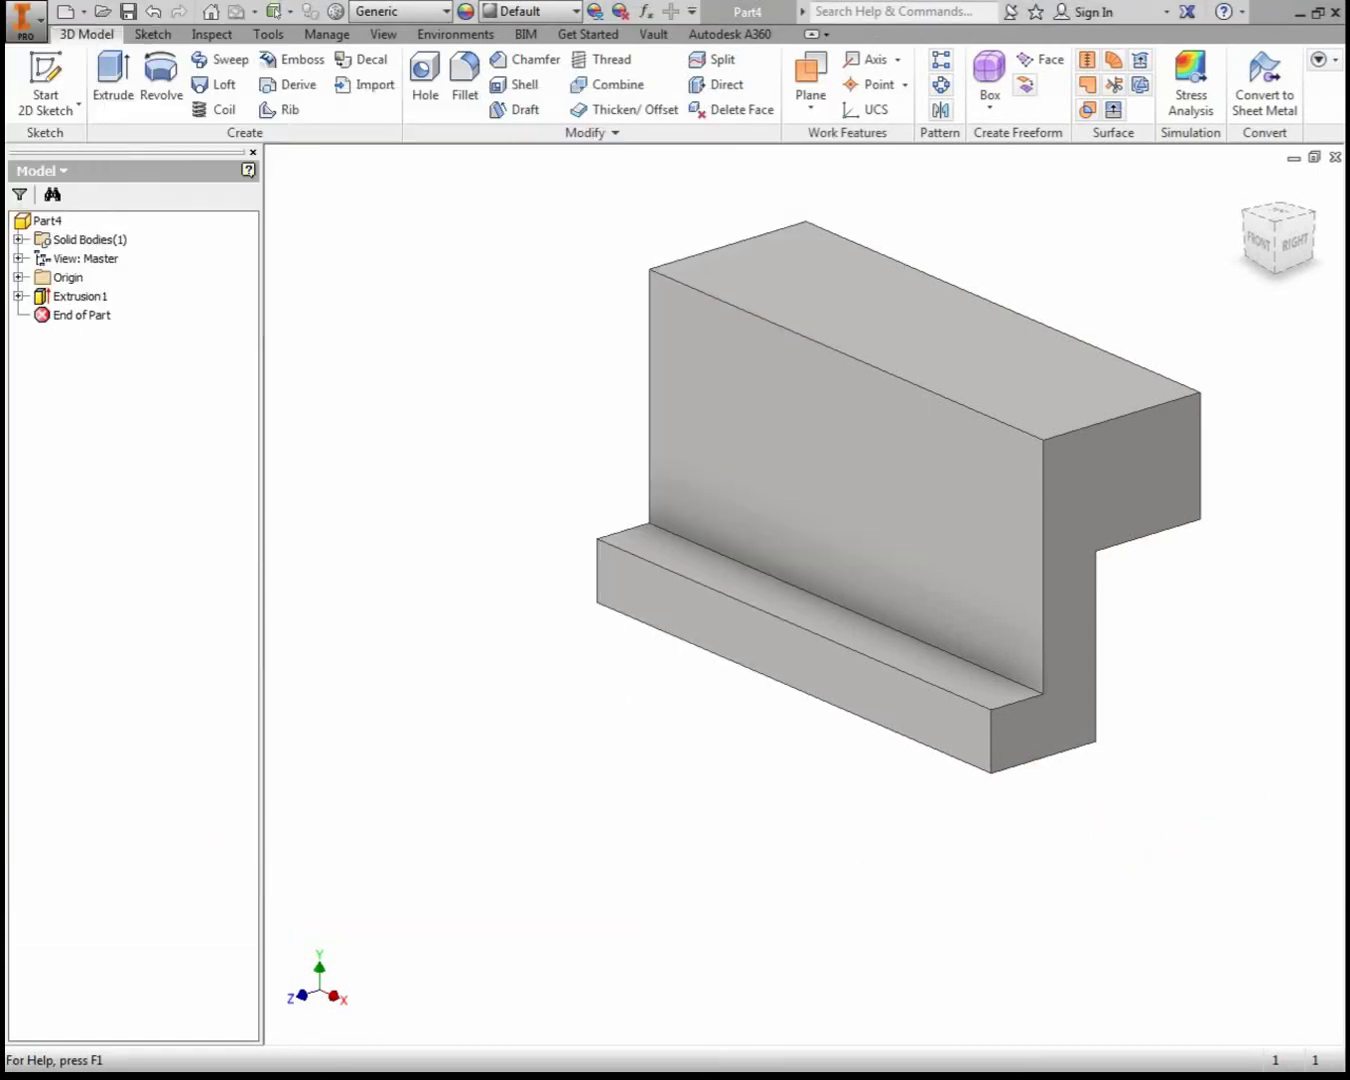
Start a sketch on the large upper front face and draw a rectangle about 2.33 by 1.35 in from the face's upper right corner.
{"action": "left_click", "coordinate": [707, 410]}
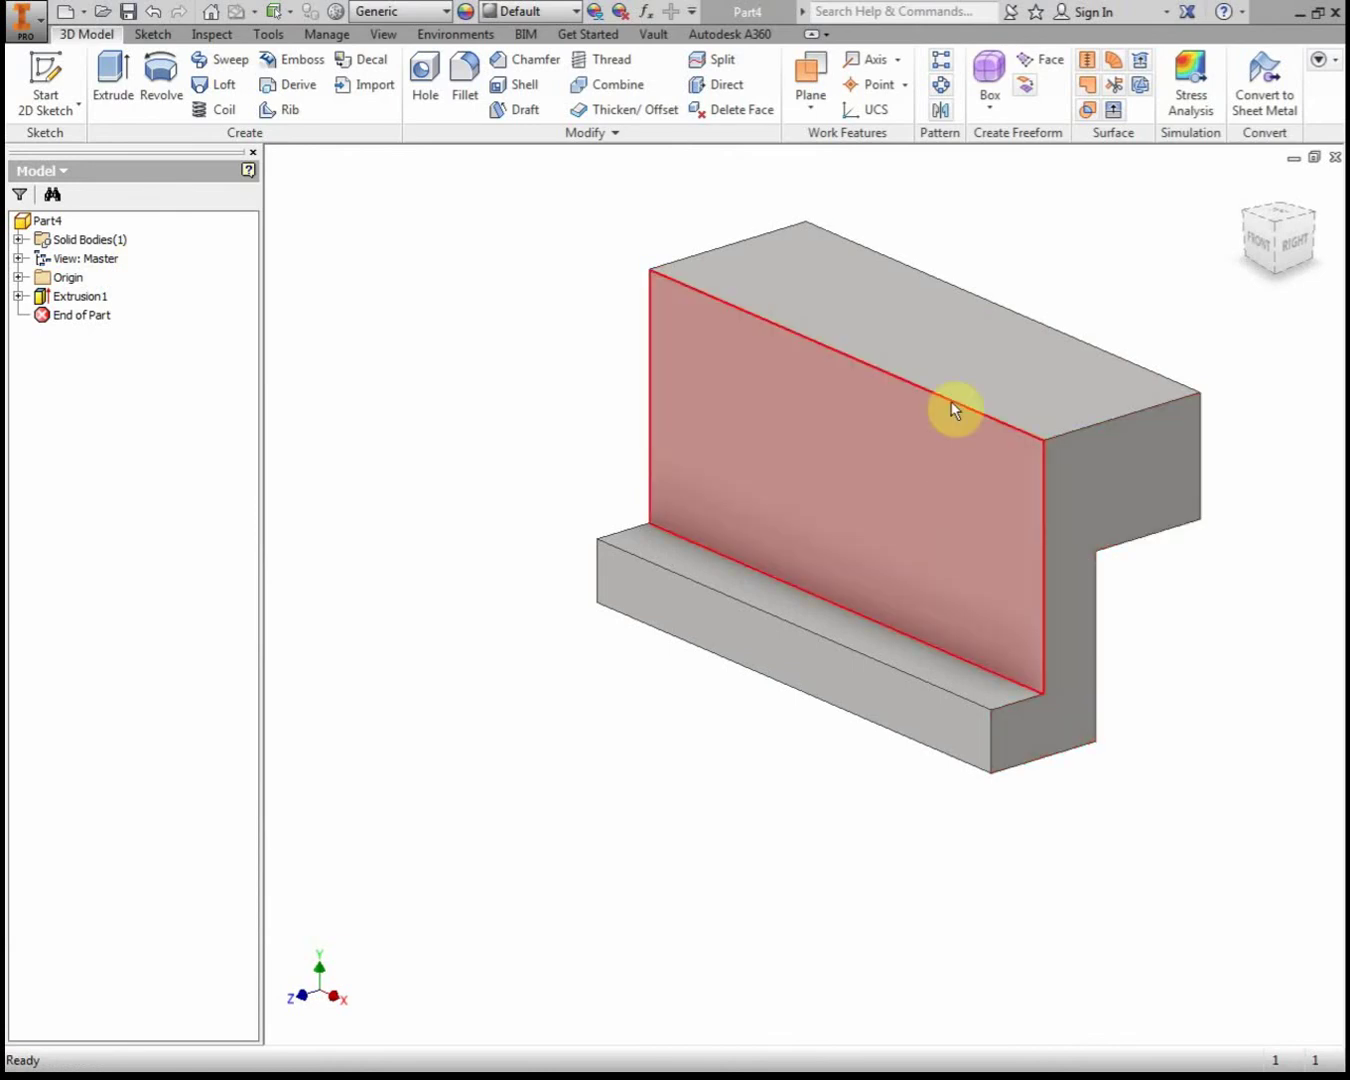
{"action": "left_click", "coordinate": [46, 75]}
{"action": "left_click", "coordinate": [939, 501]}
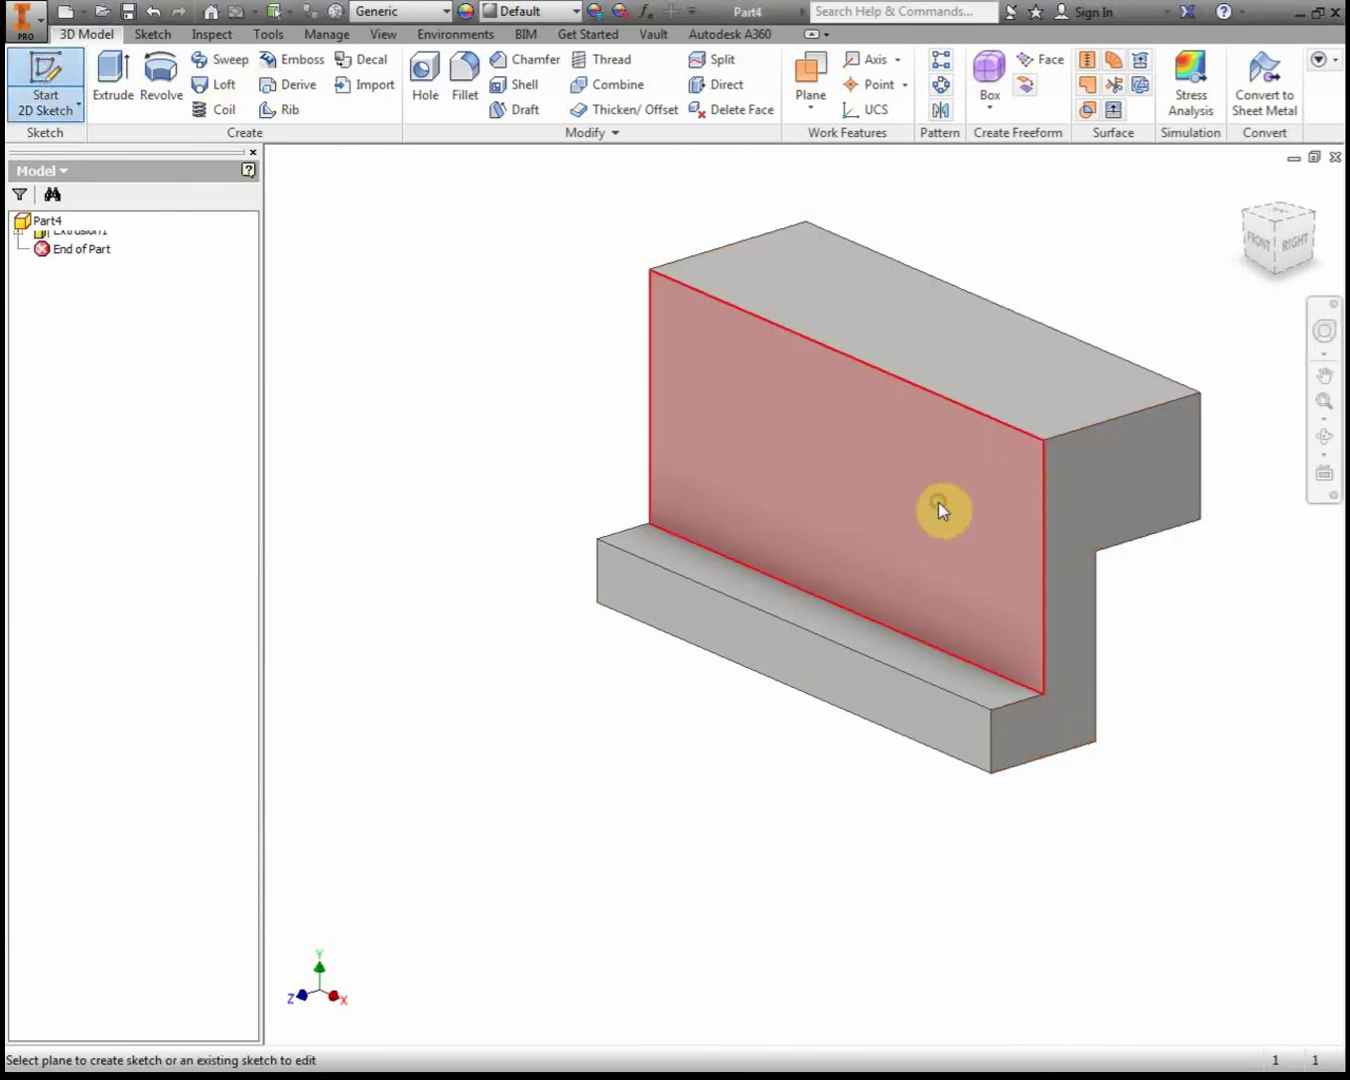
{"action": "key", "text": "F2"}
{"action": "mouse_move", "coordinate": [721, 492]}
{"action": "left_mouse_down"}
{"action": "mouse_move", "coordinate": [393, 500]}
{"action": "mouse_move", "coordinate": [572, 511]}
{"action": "left_mouse_up"}
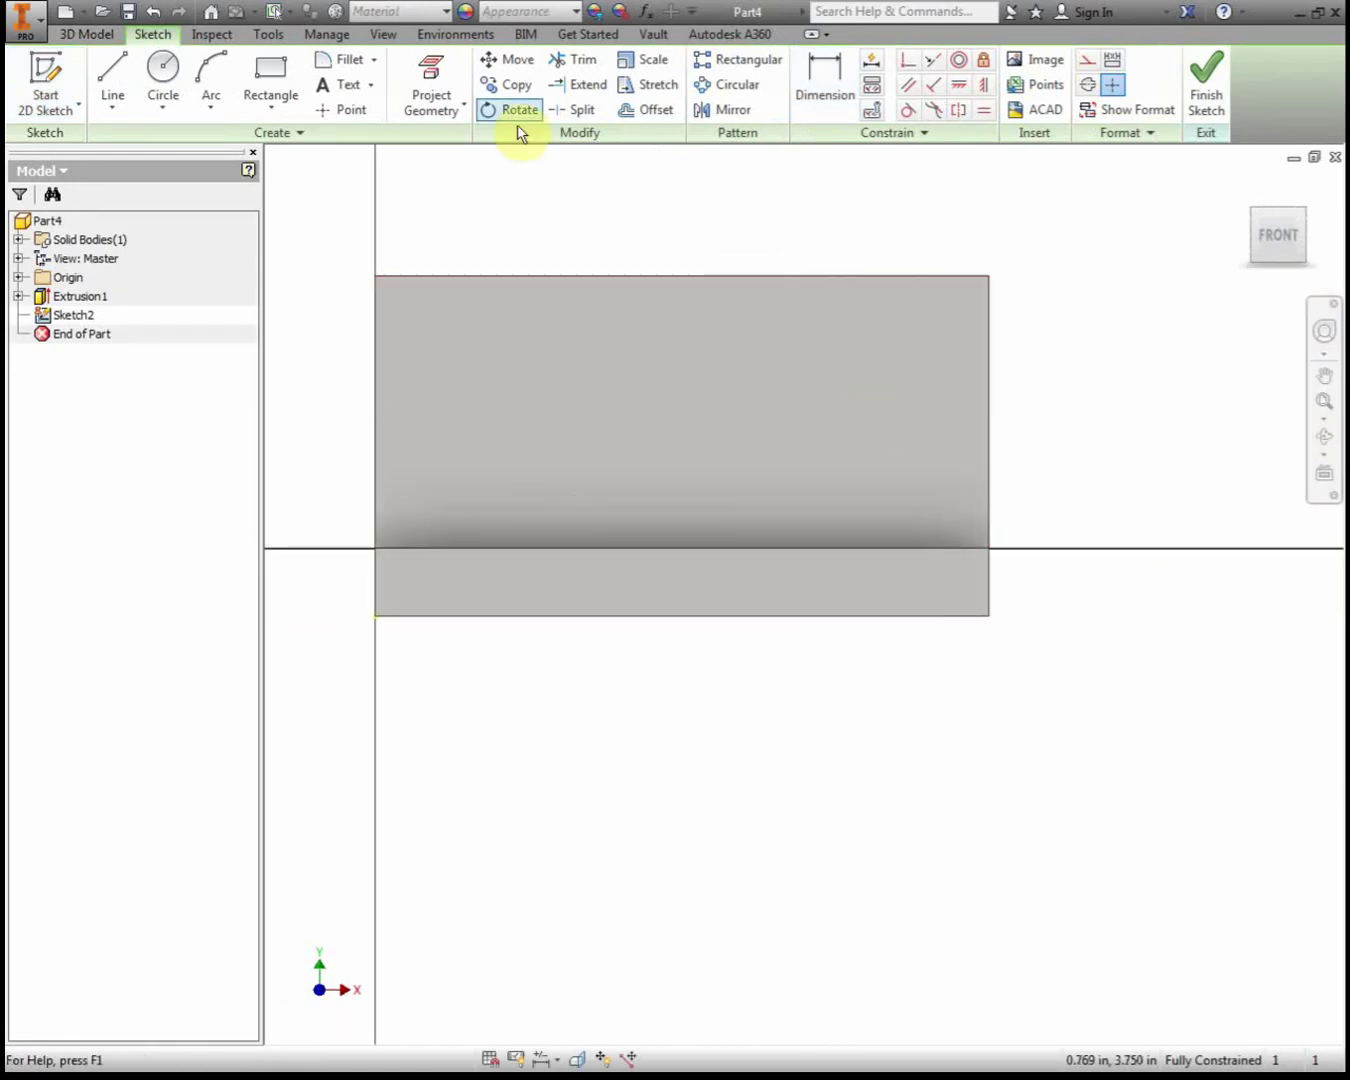
{"action": "left_click", "coordinate": [270, 80]}
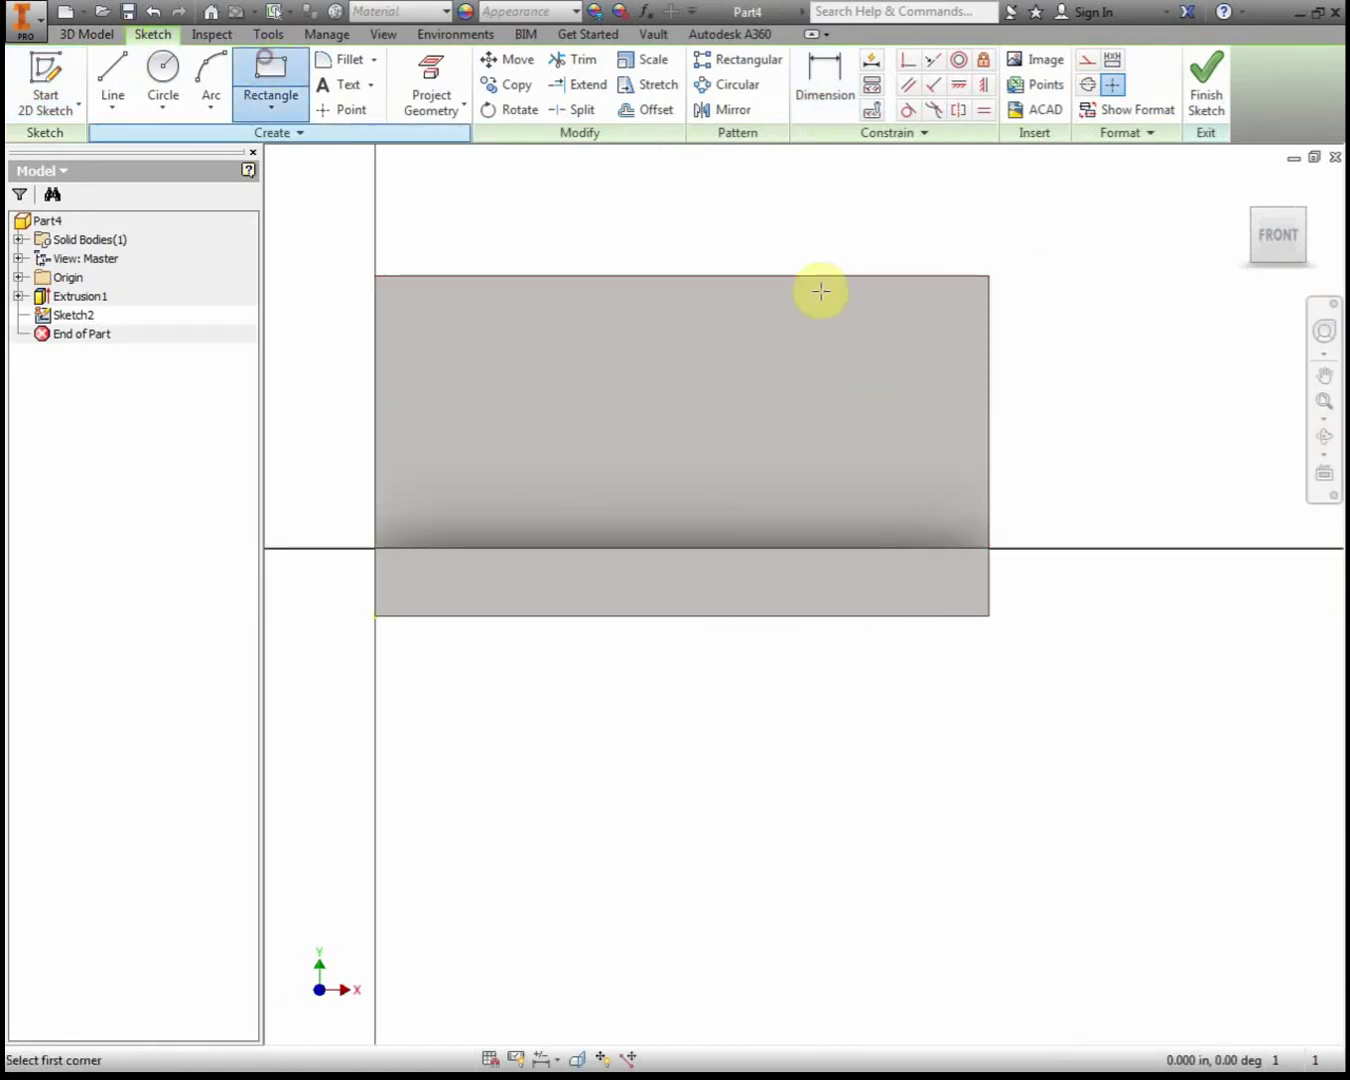
{"action": "left_click", "coordinate": [989, 276]}
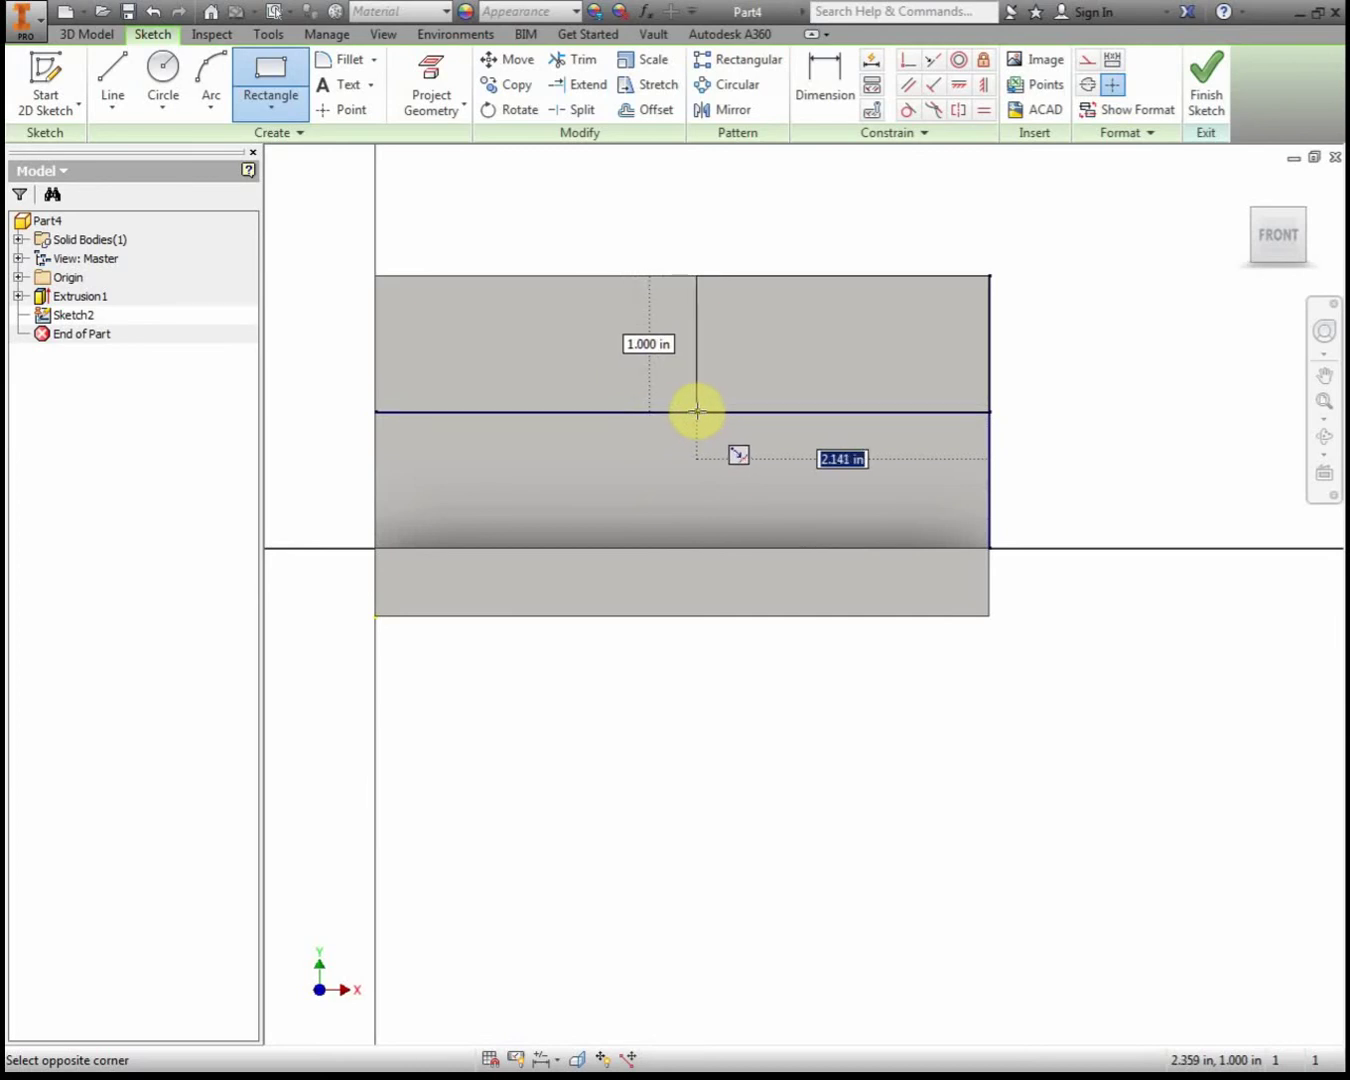
{"action": "left_click", "coordinate": [672, 460]}
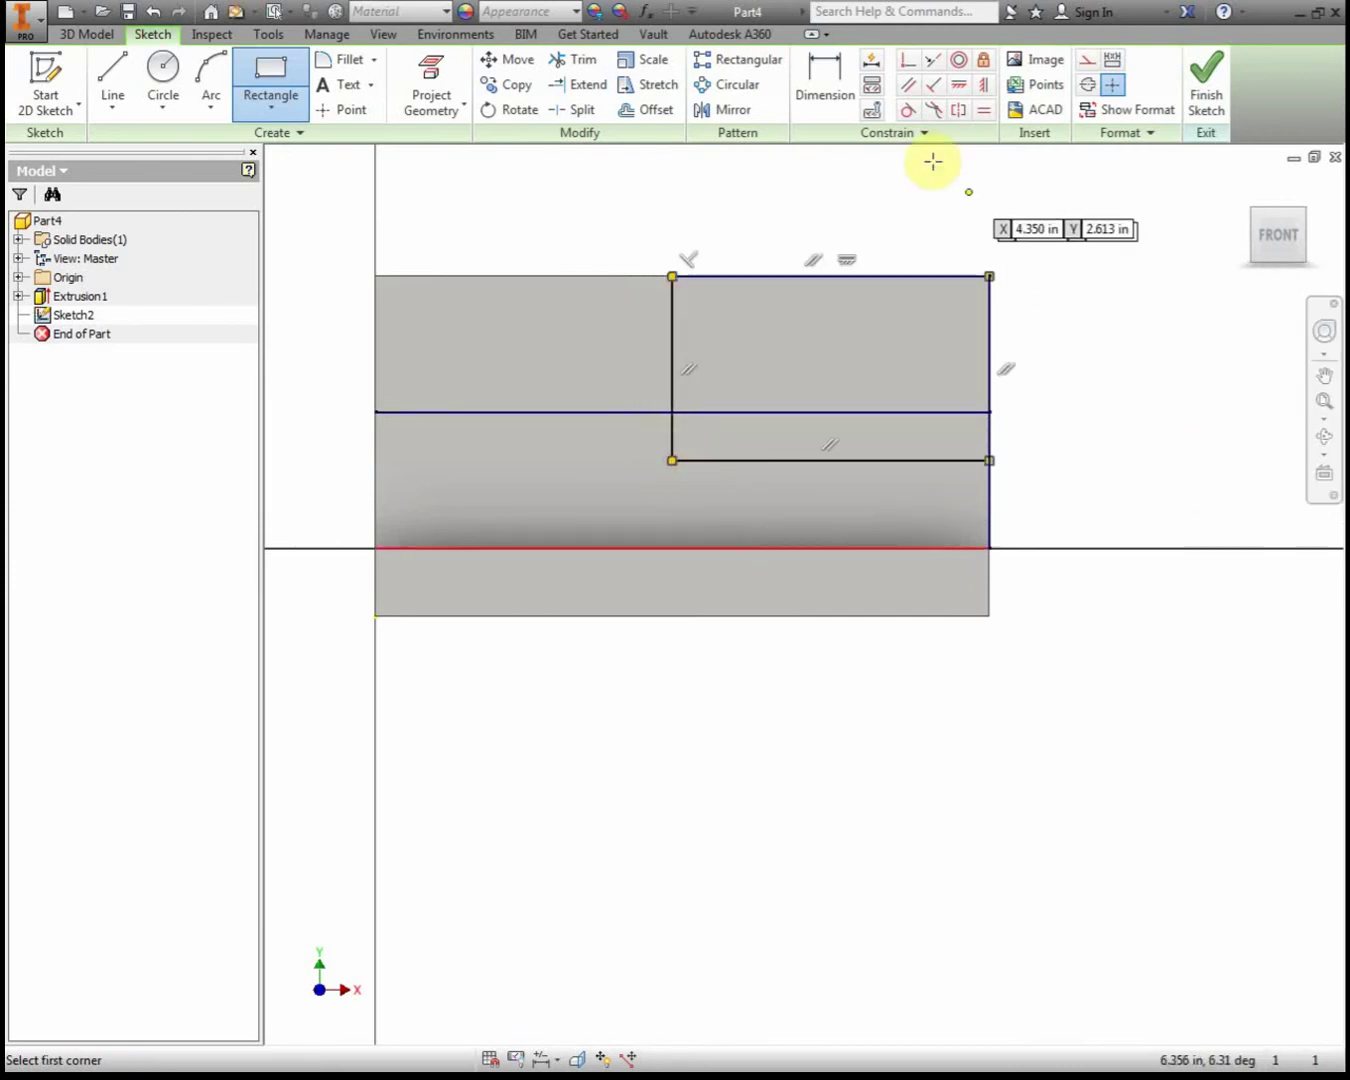
Dimension the rectangle's height to 1.5 in.
{"action": "left_click", "coordinate": [856, 90]}
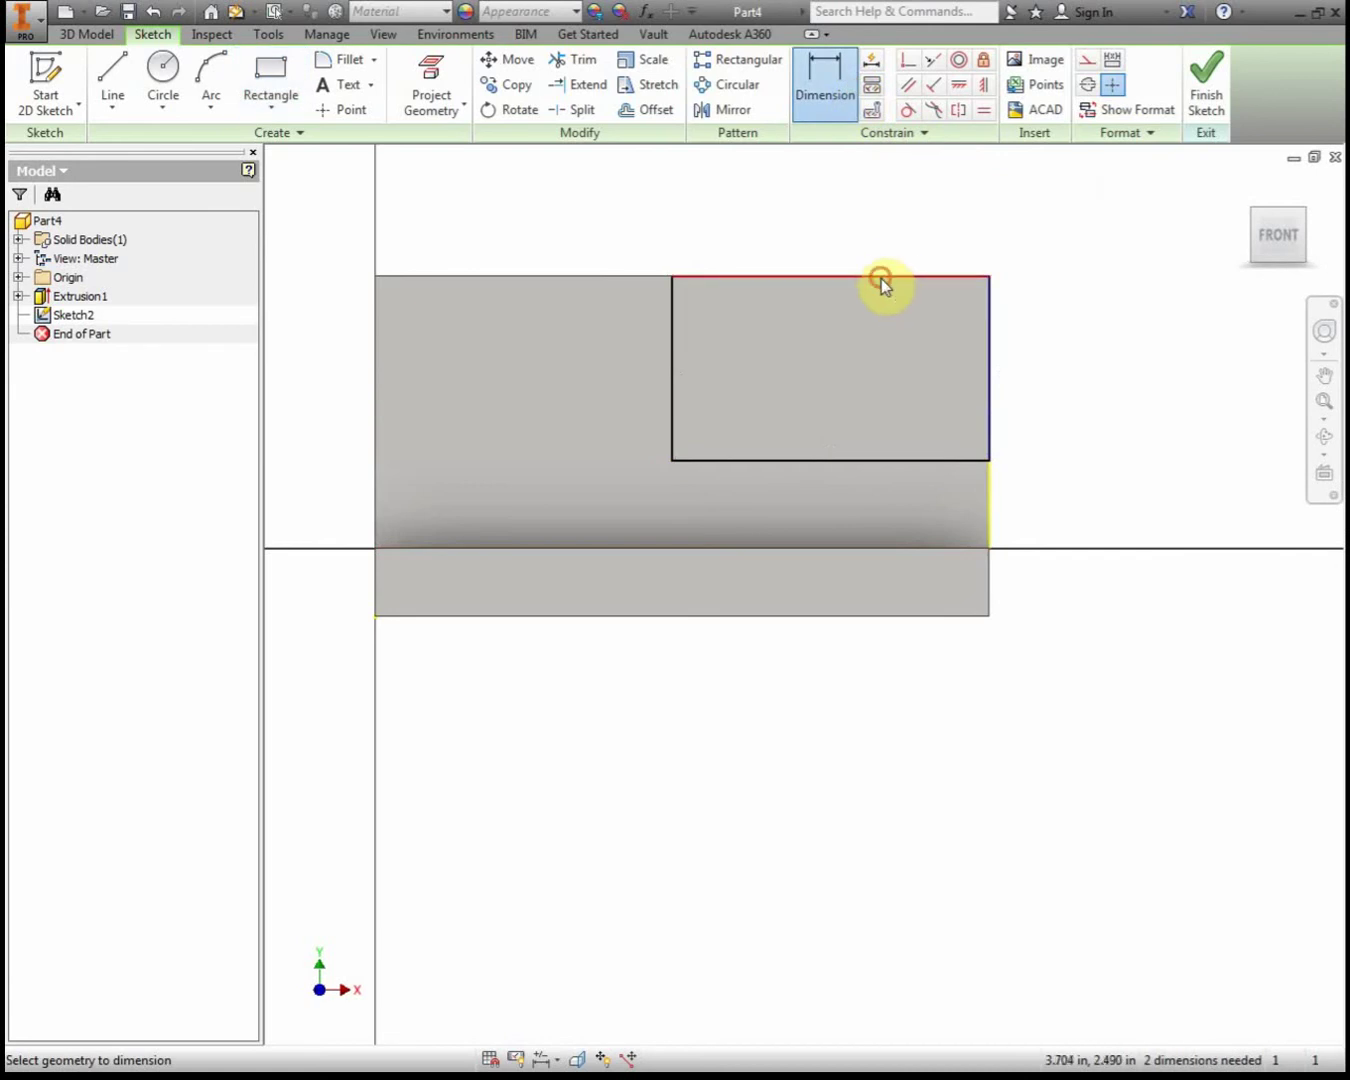
{"action": "left_click", "coordinate": [880, 279]}
{"action": "left_click", "coordinate": [897, 460]}
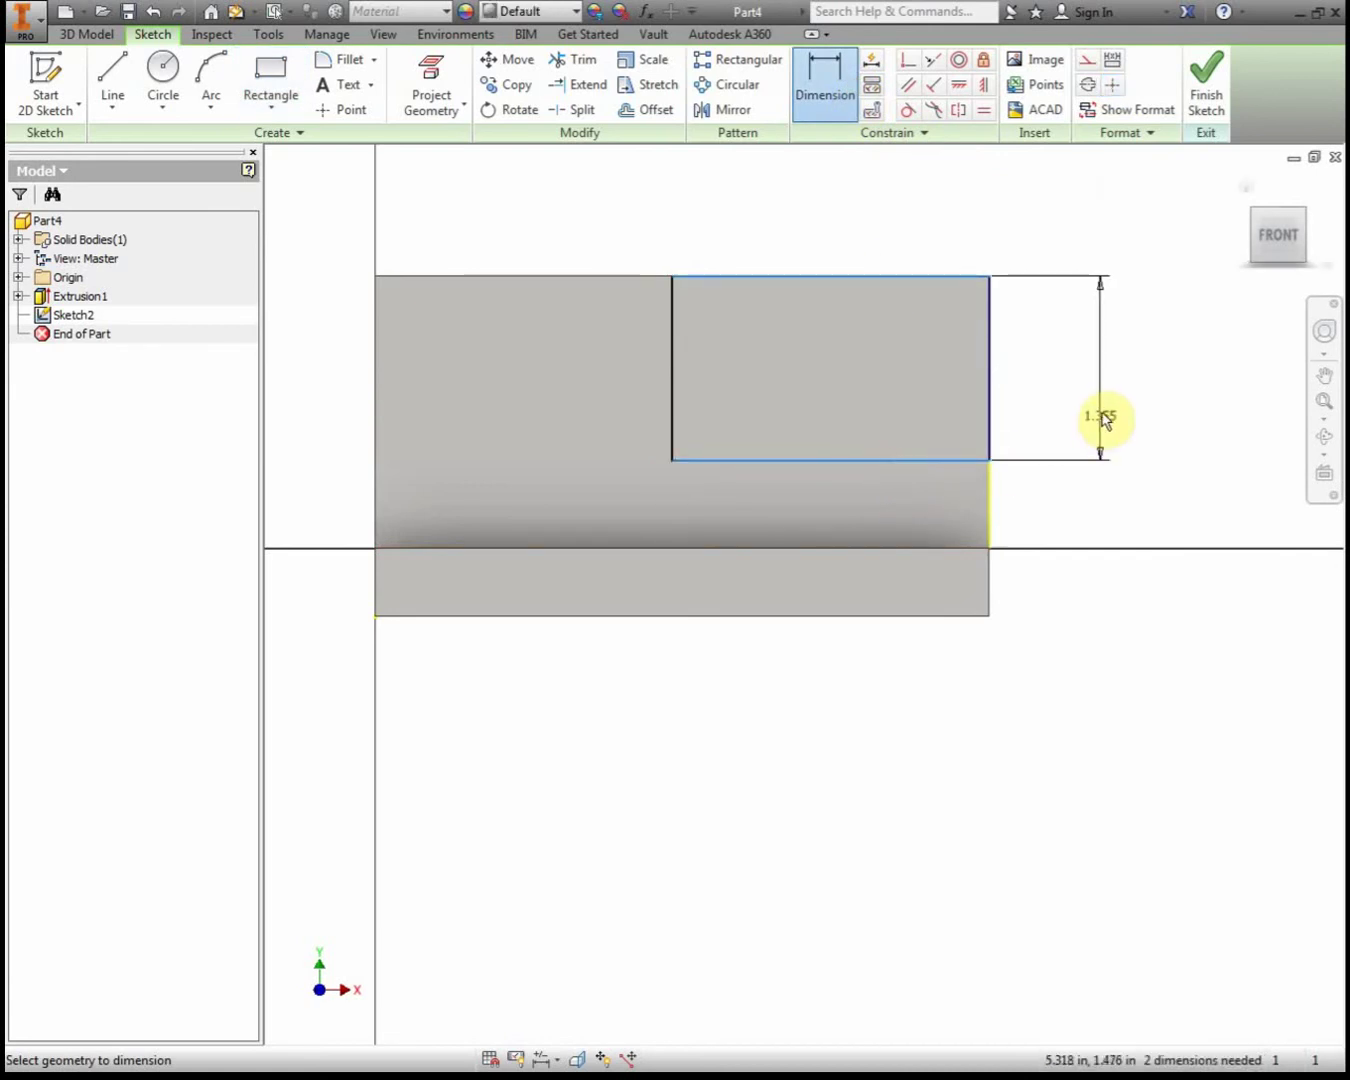
{"action": "left_click", "coordinate": [1100, 388]}
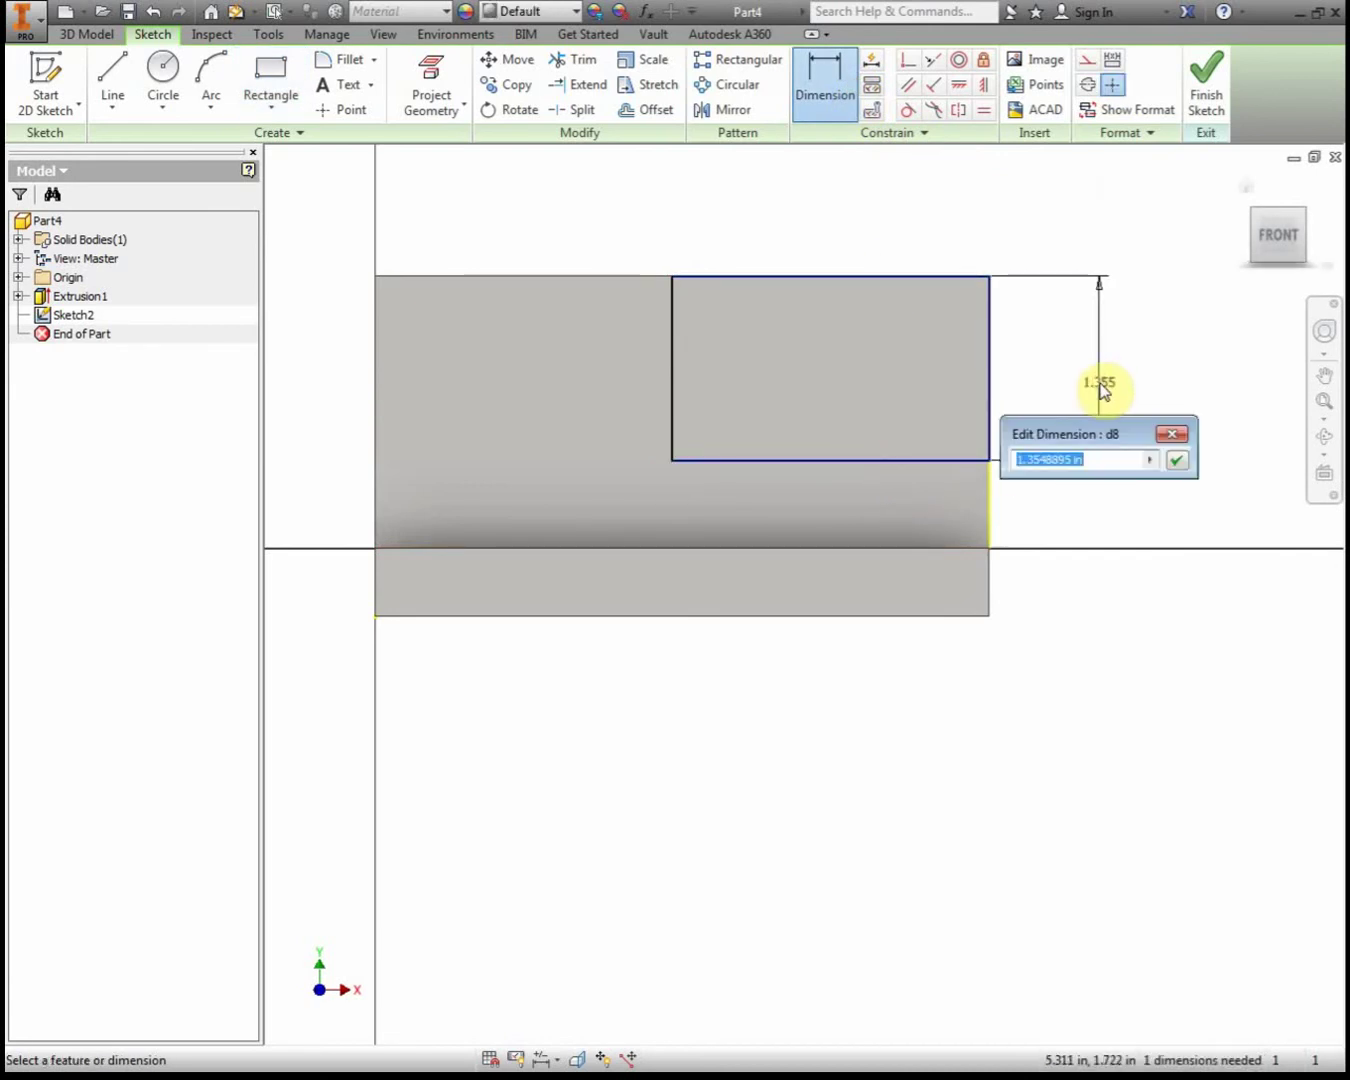
{"action": "type", "text": "1.5"}
{"action": "key", "text": "Return"}
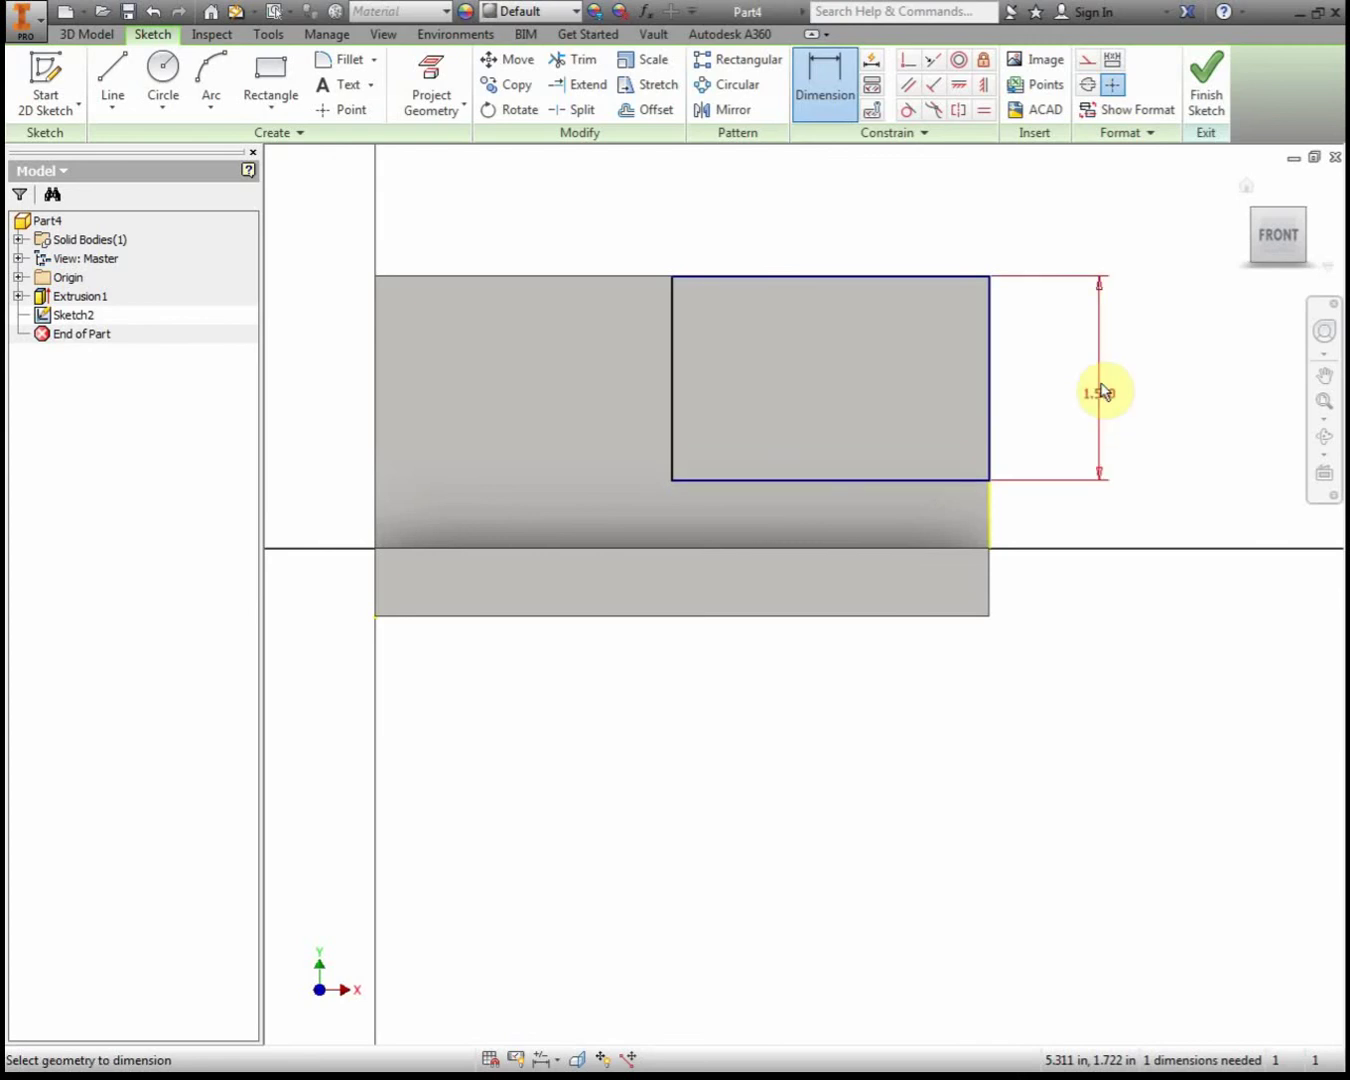
Check the reference drawing's lengths and dimension the rectangle's width with the expression 4.5-3 in.
{"action": "left_click", "coordinate": [988, 391]}
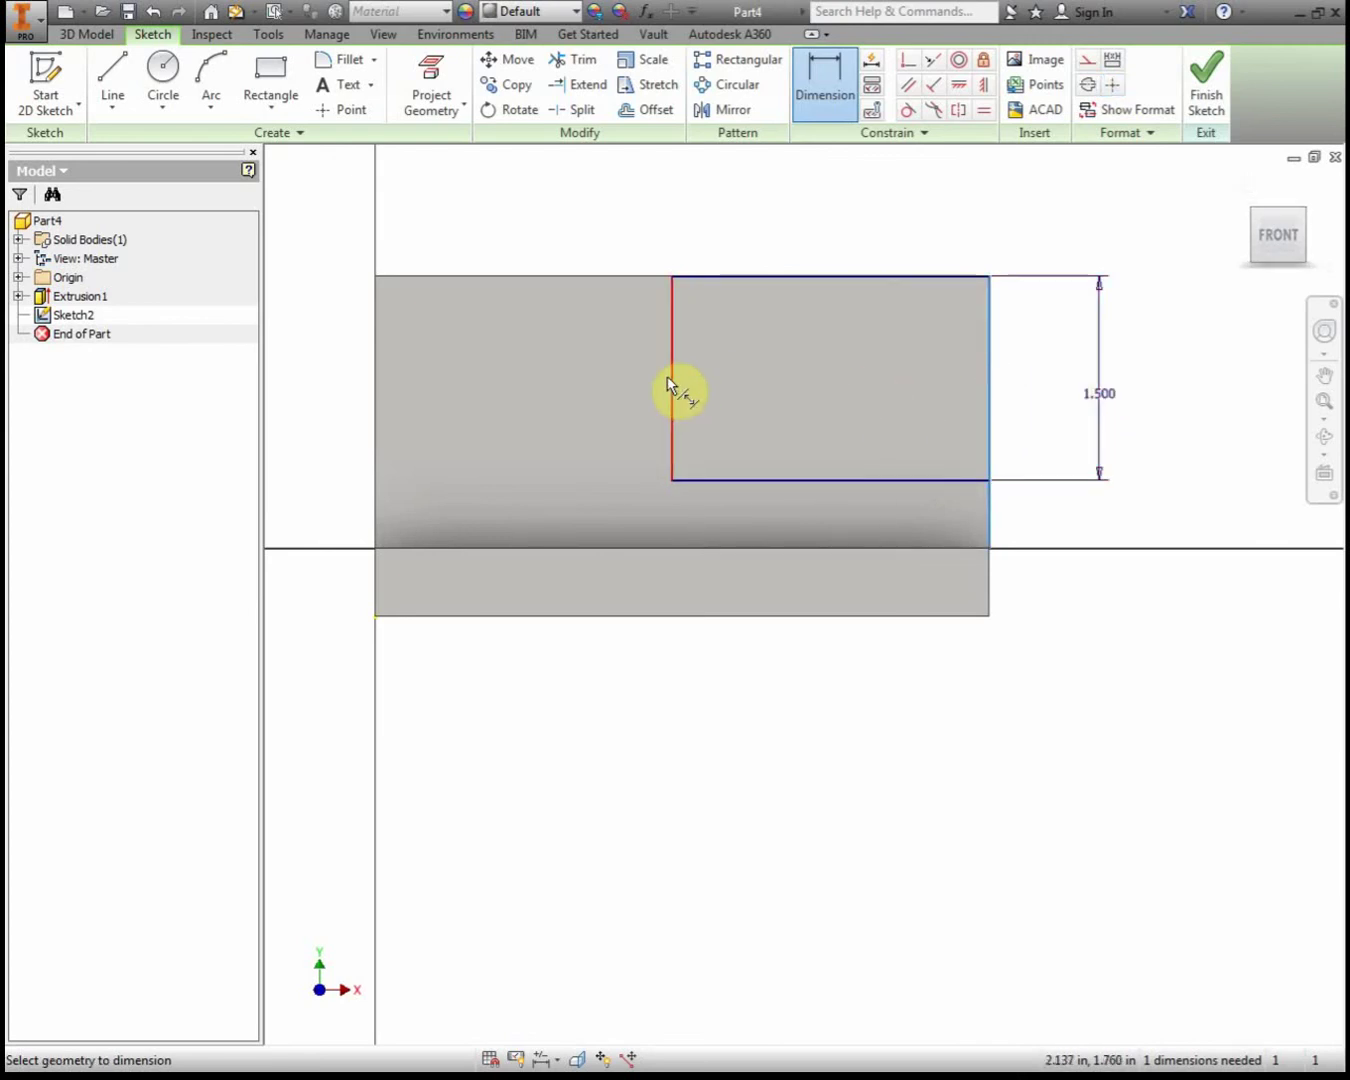
{"action": "left_click", "coordinate": [672, 380]}
{"action": "left_click", "coordinate": [778, 205]}
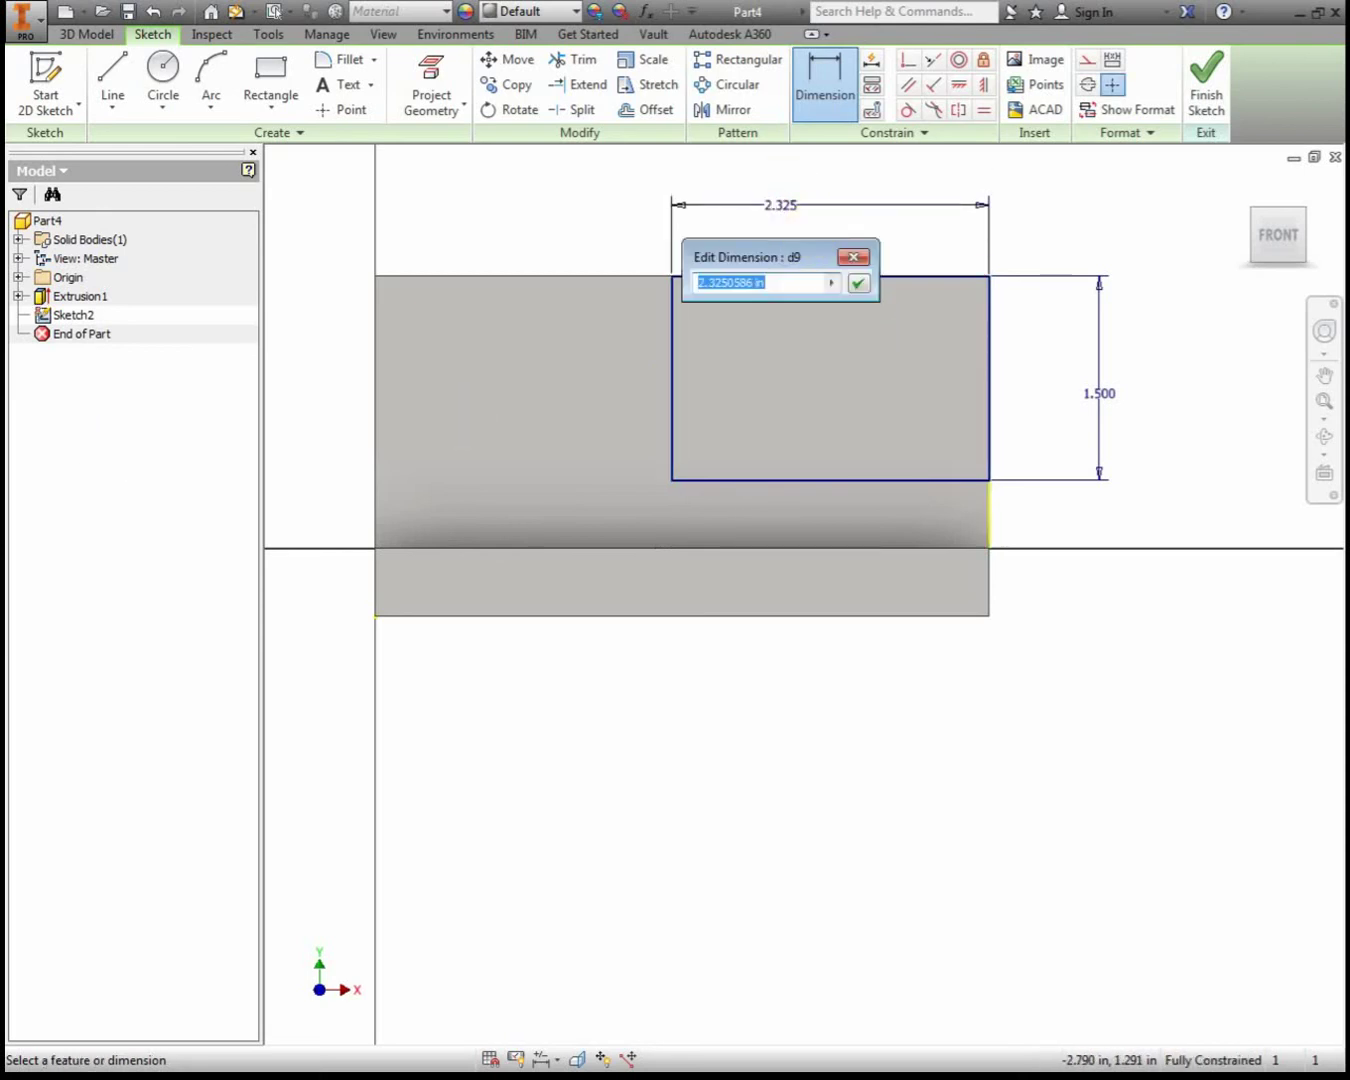
{"action": "mouse_move", "coordinate": [6, 160]}
{"action": "left_mouse_down"}
{"action": "mouse_move", "coordinate": [771, 129]}
{"action": "mouse_move", "coordinate": [777, 115]}
{"action": "left_mouse_up"}
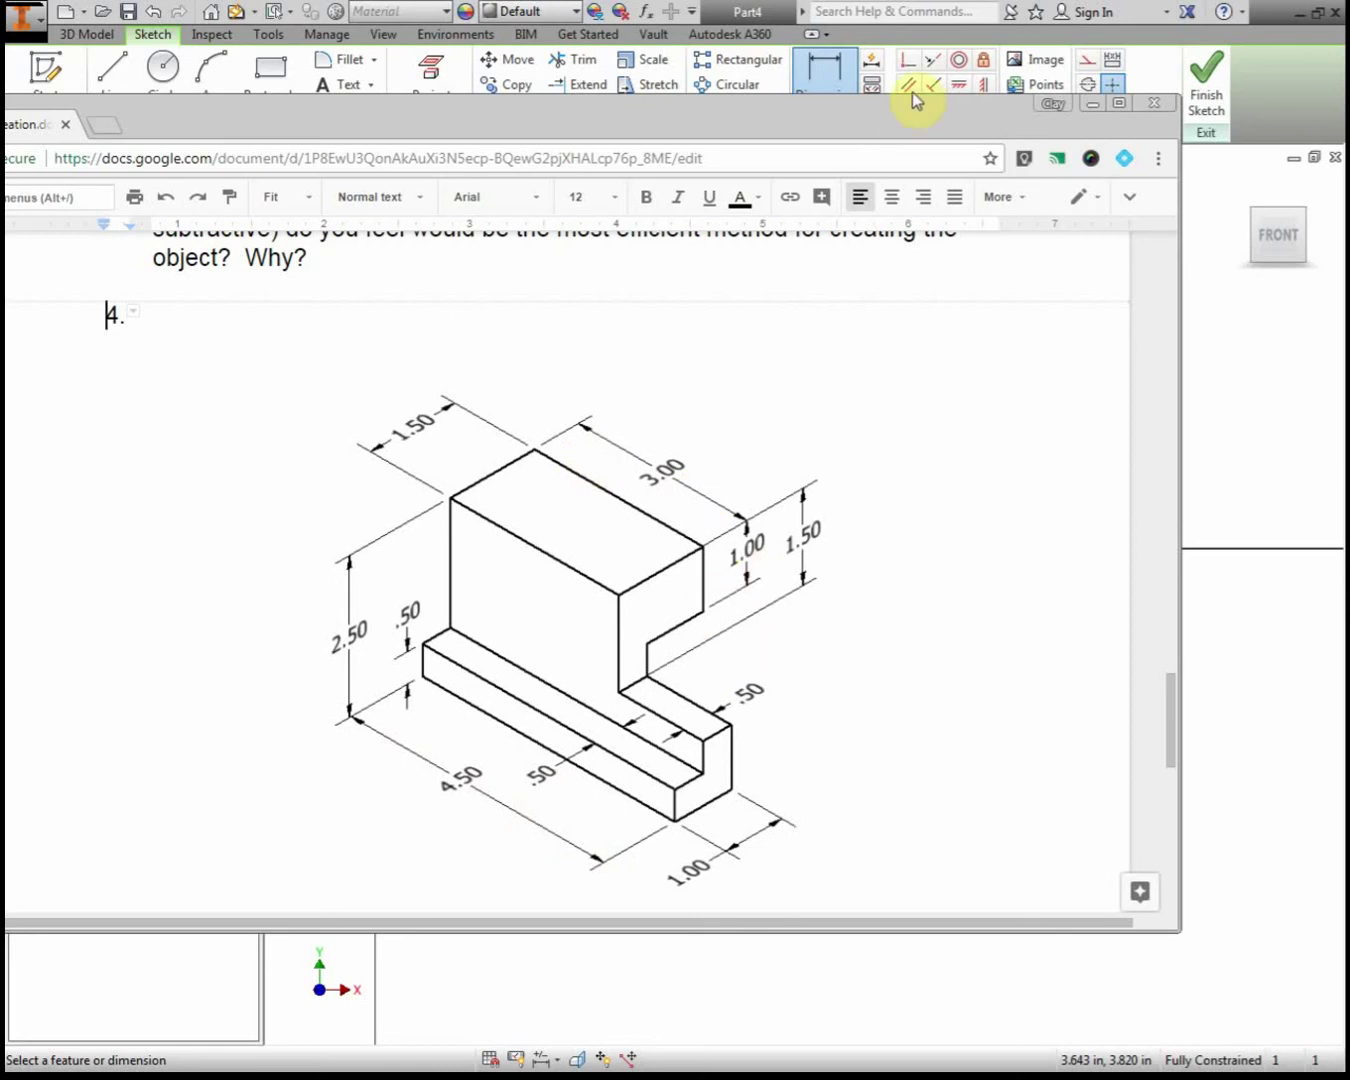
{"action": "left_click_drag", "start_coordinate": [912, 120], "coordinate": [1, 195]}
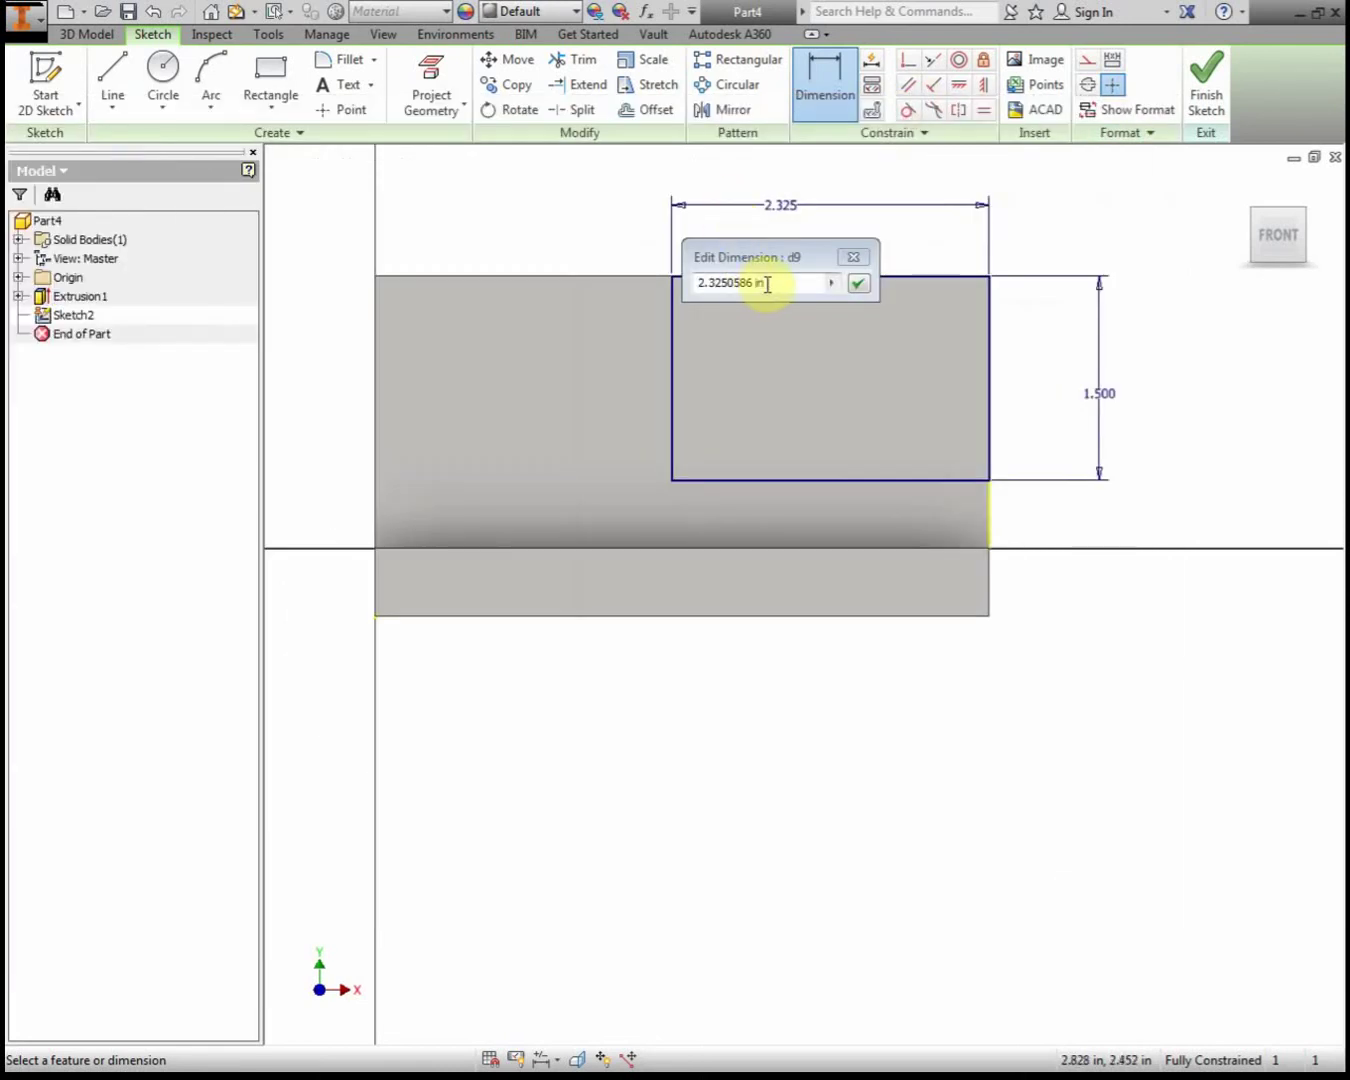
{"action": "left_click_drag", "start_coordinate": [782, 284], "coordinate": [626, 287]}
{"action": "type", "text": "4"}
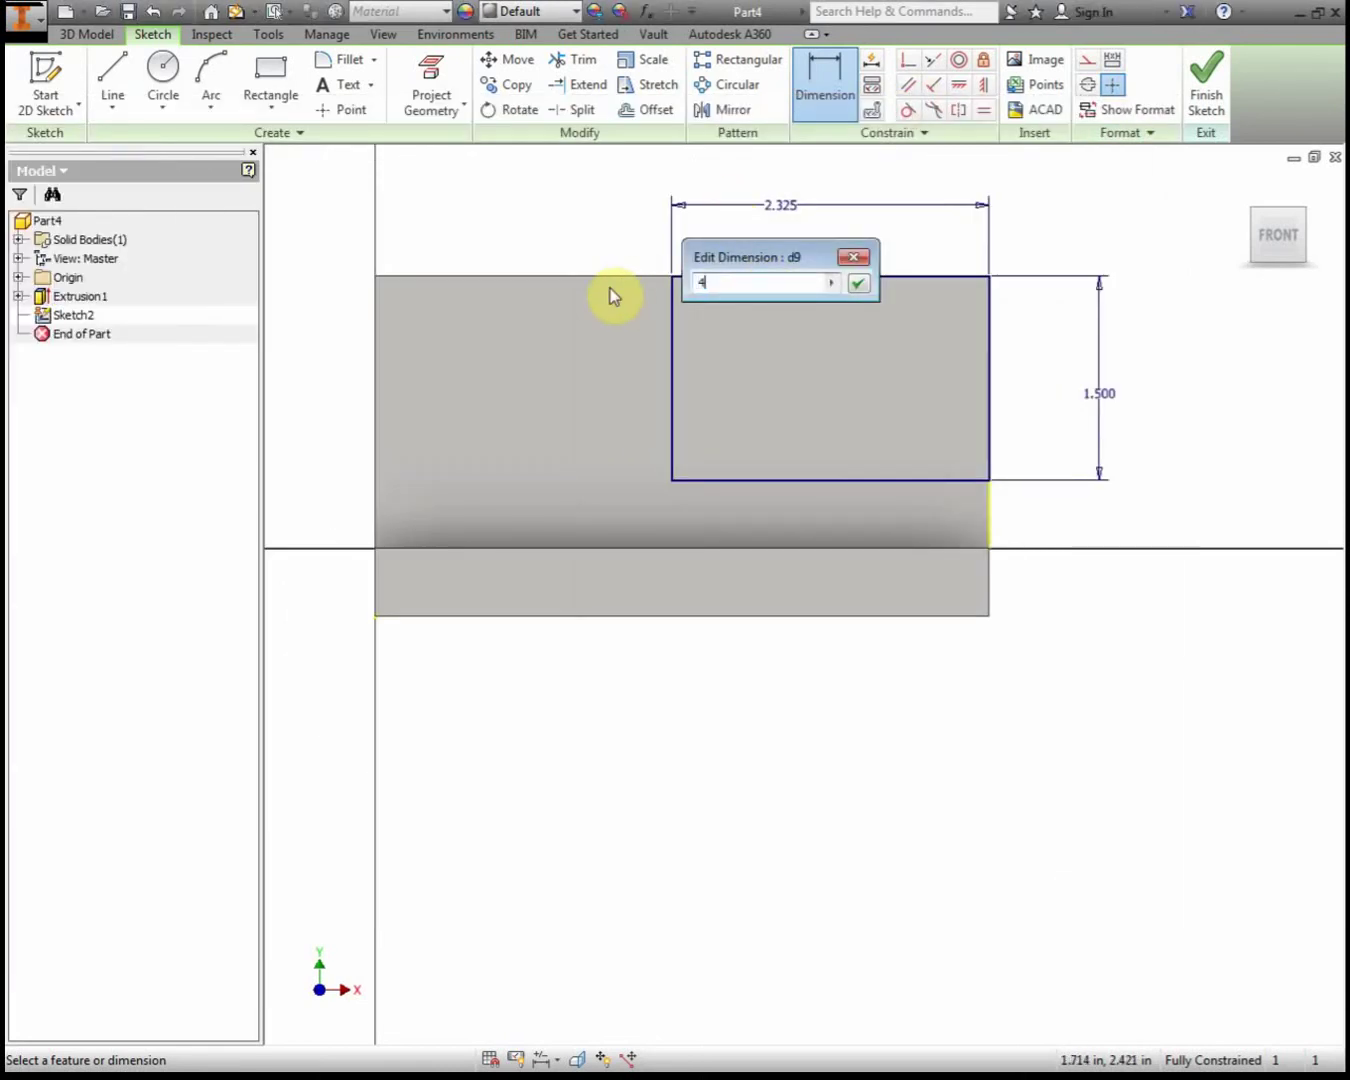
{"action": "type", "text": ".5-3"}
{"action": "key", "text": "Return"}
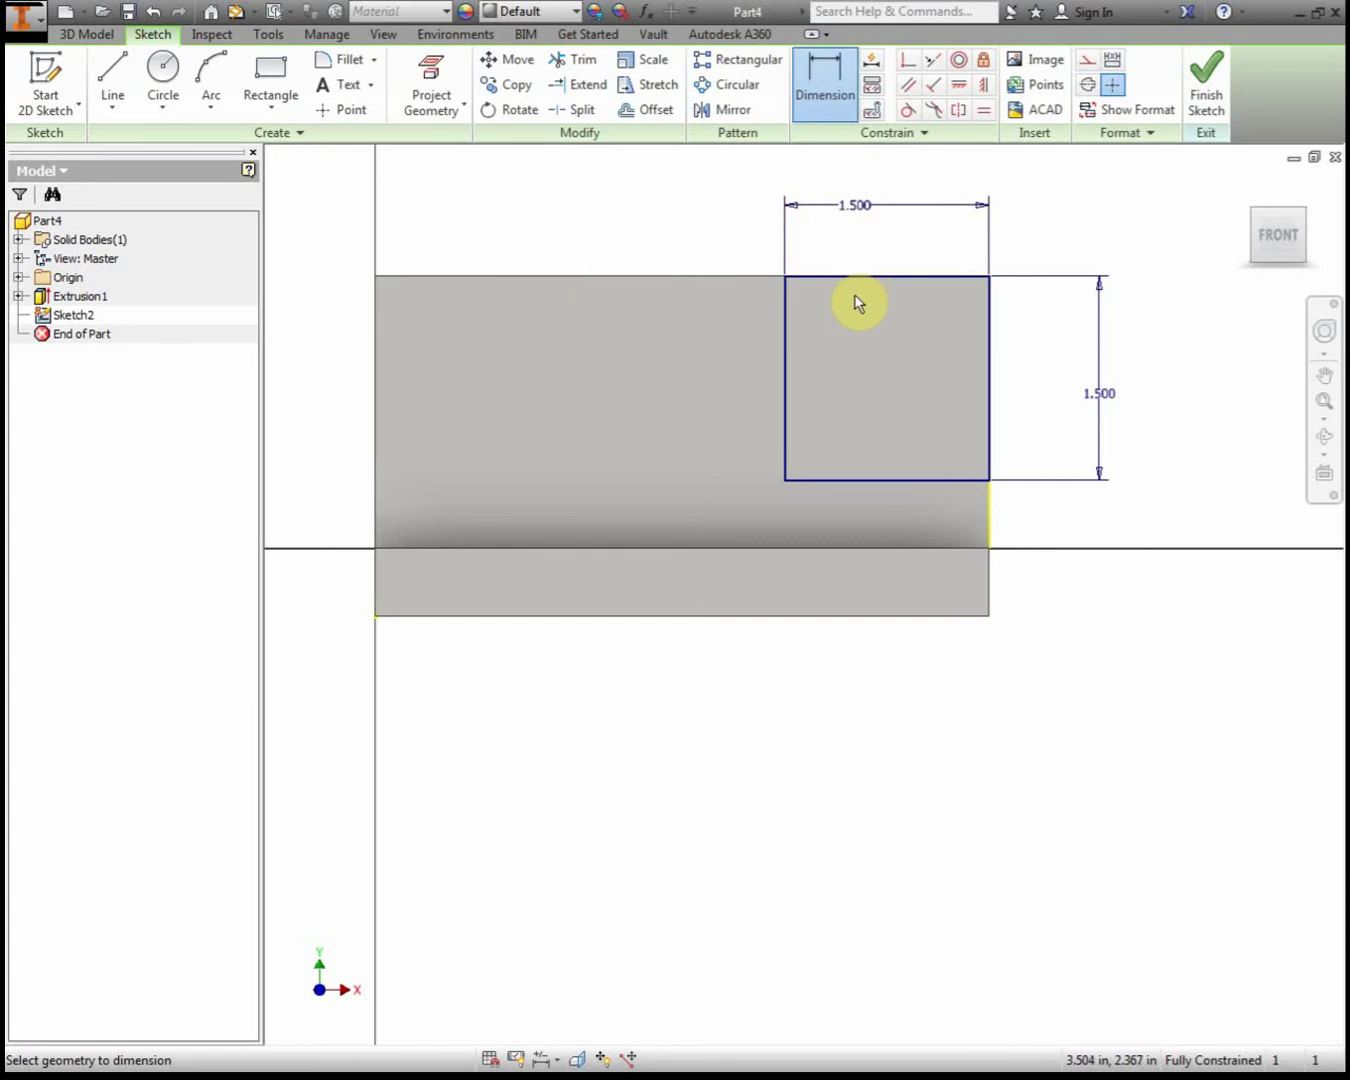
Reopen the rectangle's width dimension to review its expression, and accept it as entered.
{"action": "double_click", "coordinate": [859, 206]}
{"action": "left_click", "coordinate": [788, 281]}
{"action": "left_click_drag", "start_coordinate": [788, 281], "coordinate": [742, 285]}
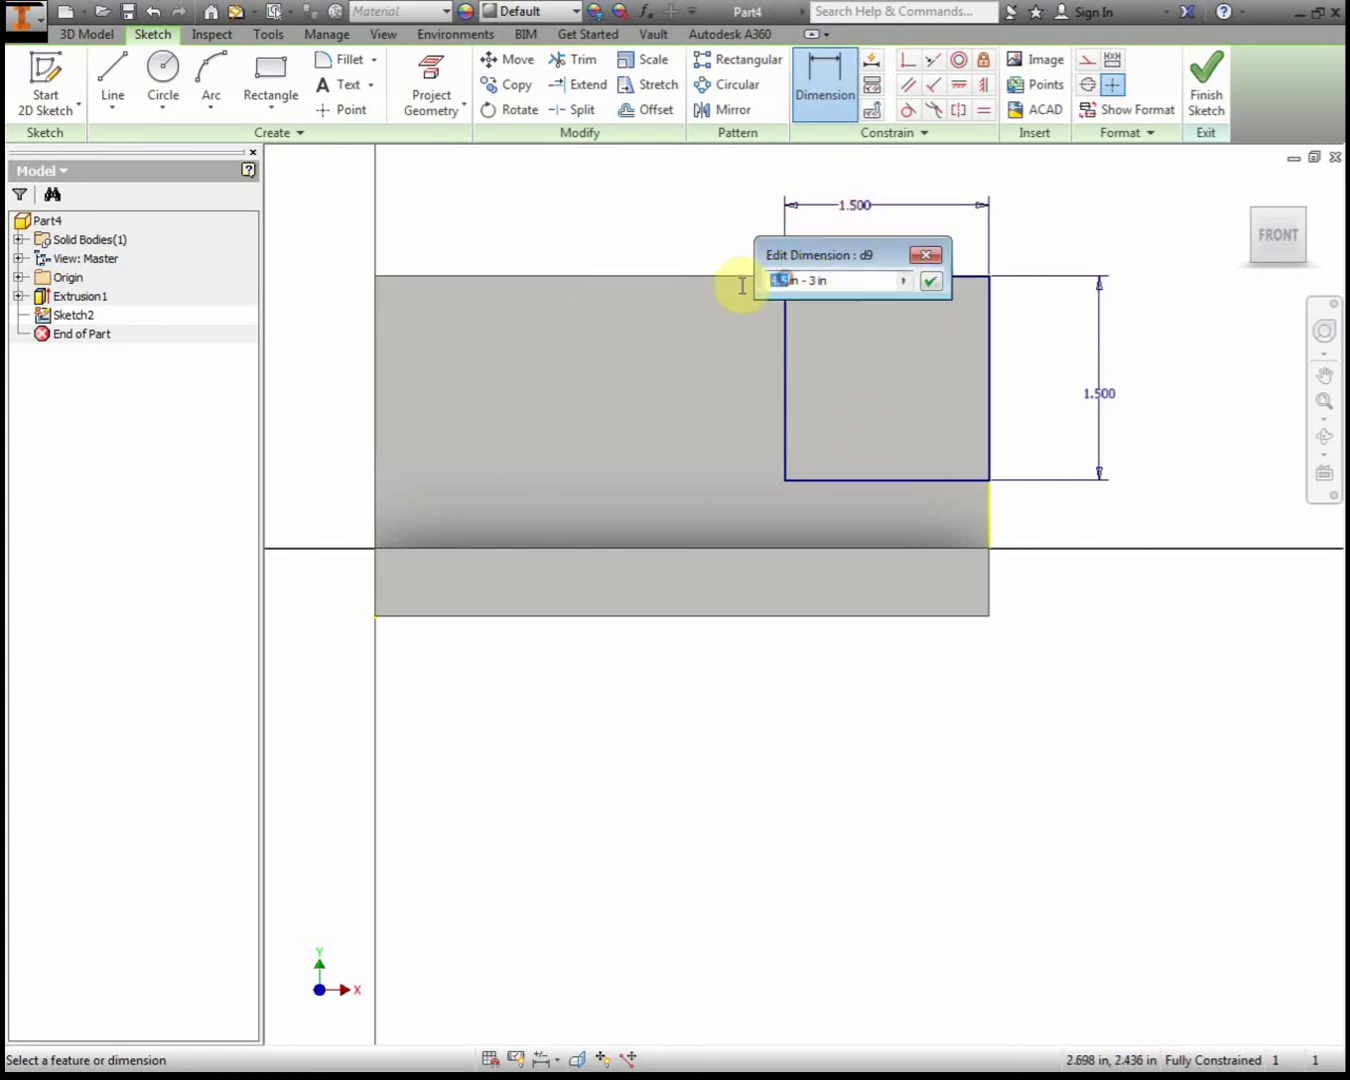
{"action": "left_click", "coordinate": [929, 279]}
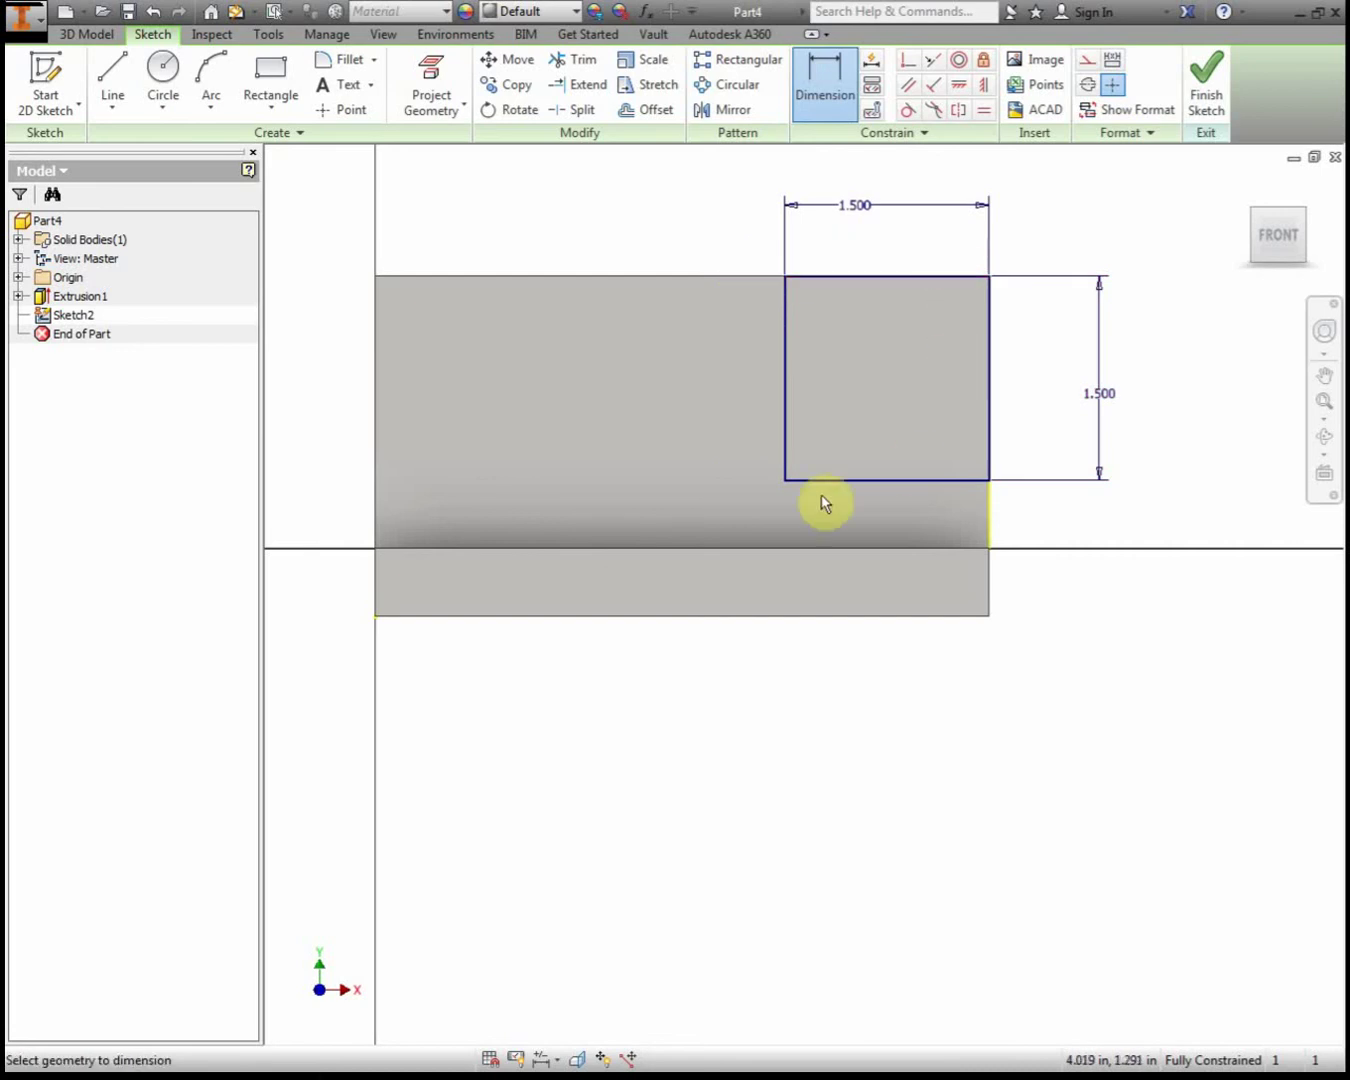
Extrude the 1.5 in square profile as a cut through all, removing the upper end corner of the block.
{"action": "left_click", "coordinate": [95, 32]}
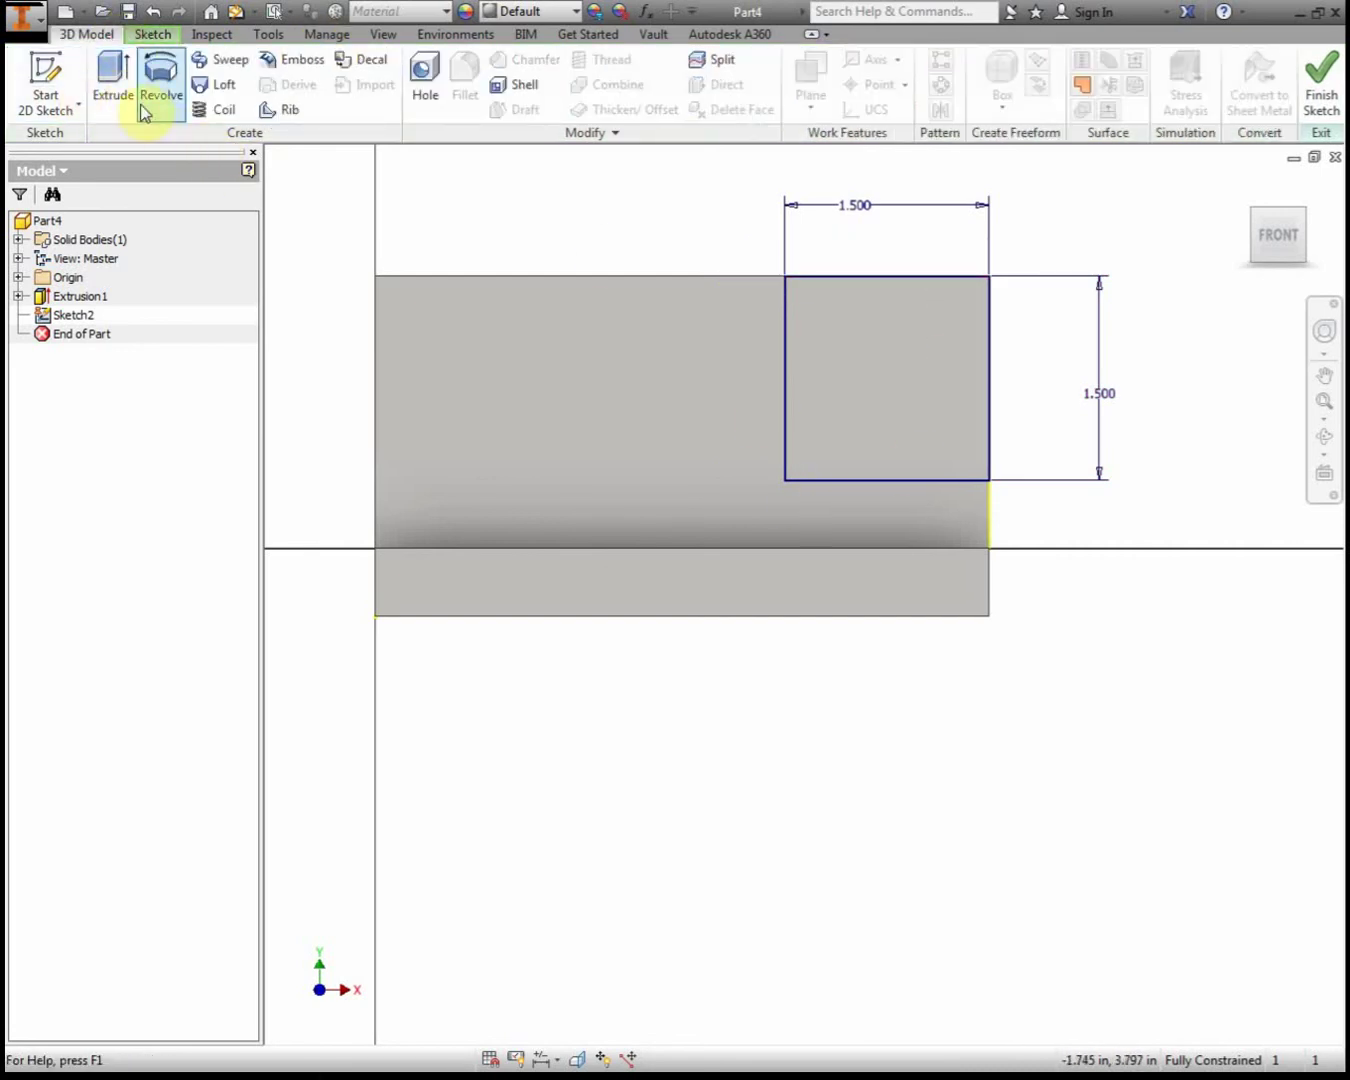
{"action": "left_click", "coordinate": [112, 86]}
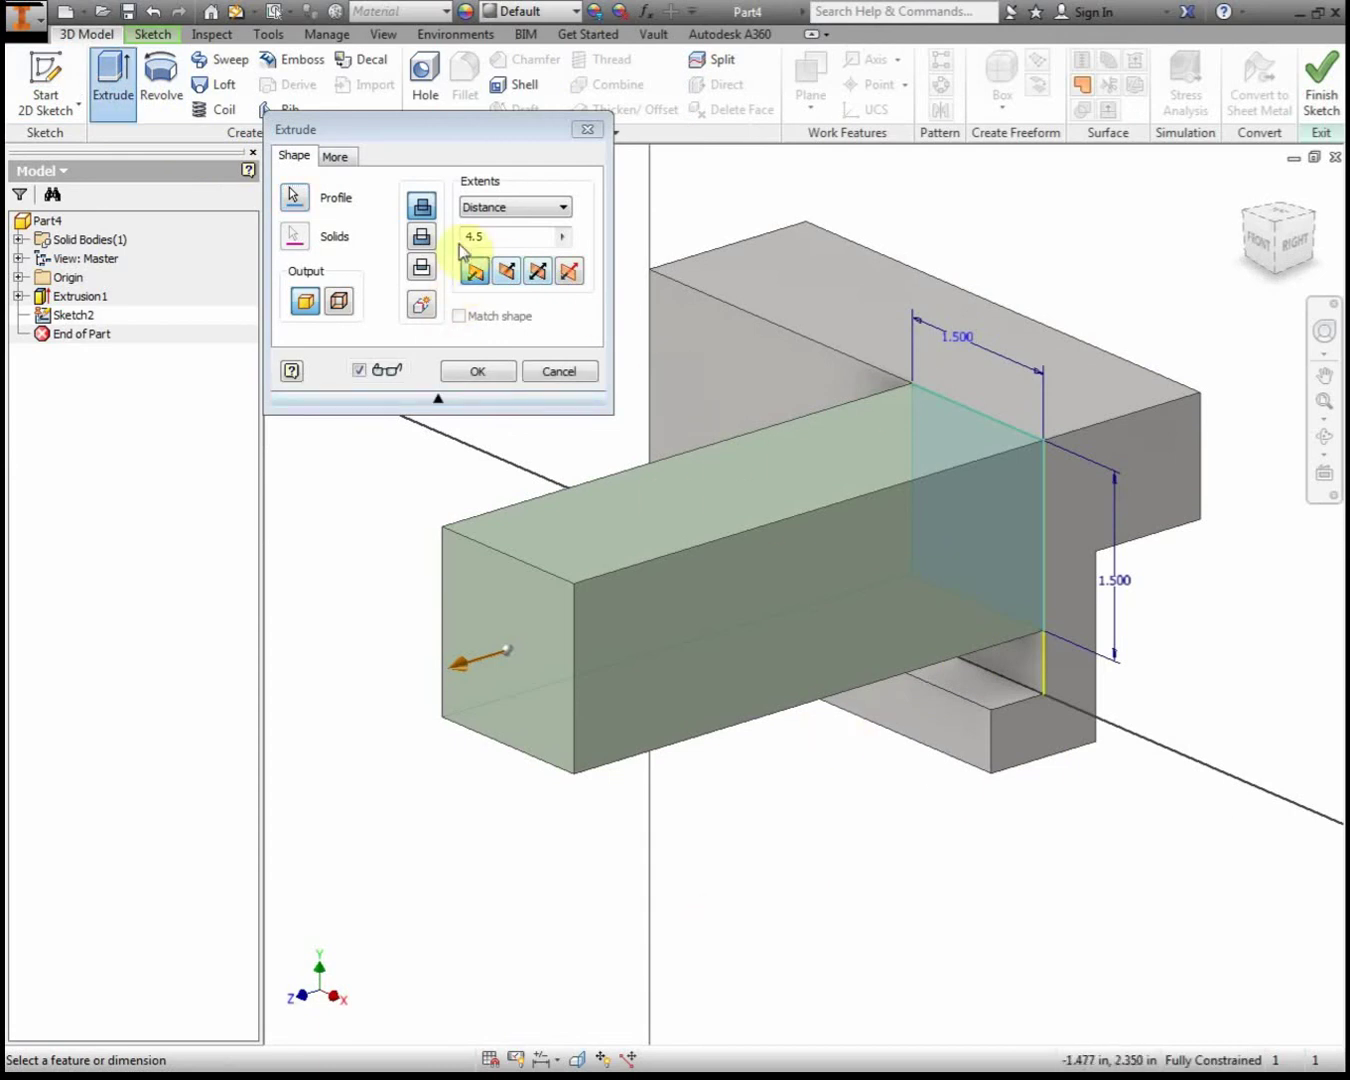
{"action": "left_click", "coordinate": [425, 243]}
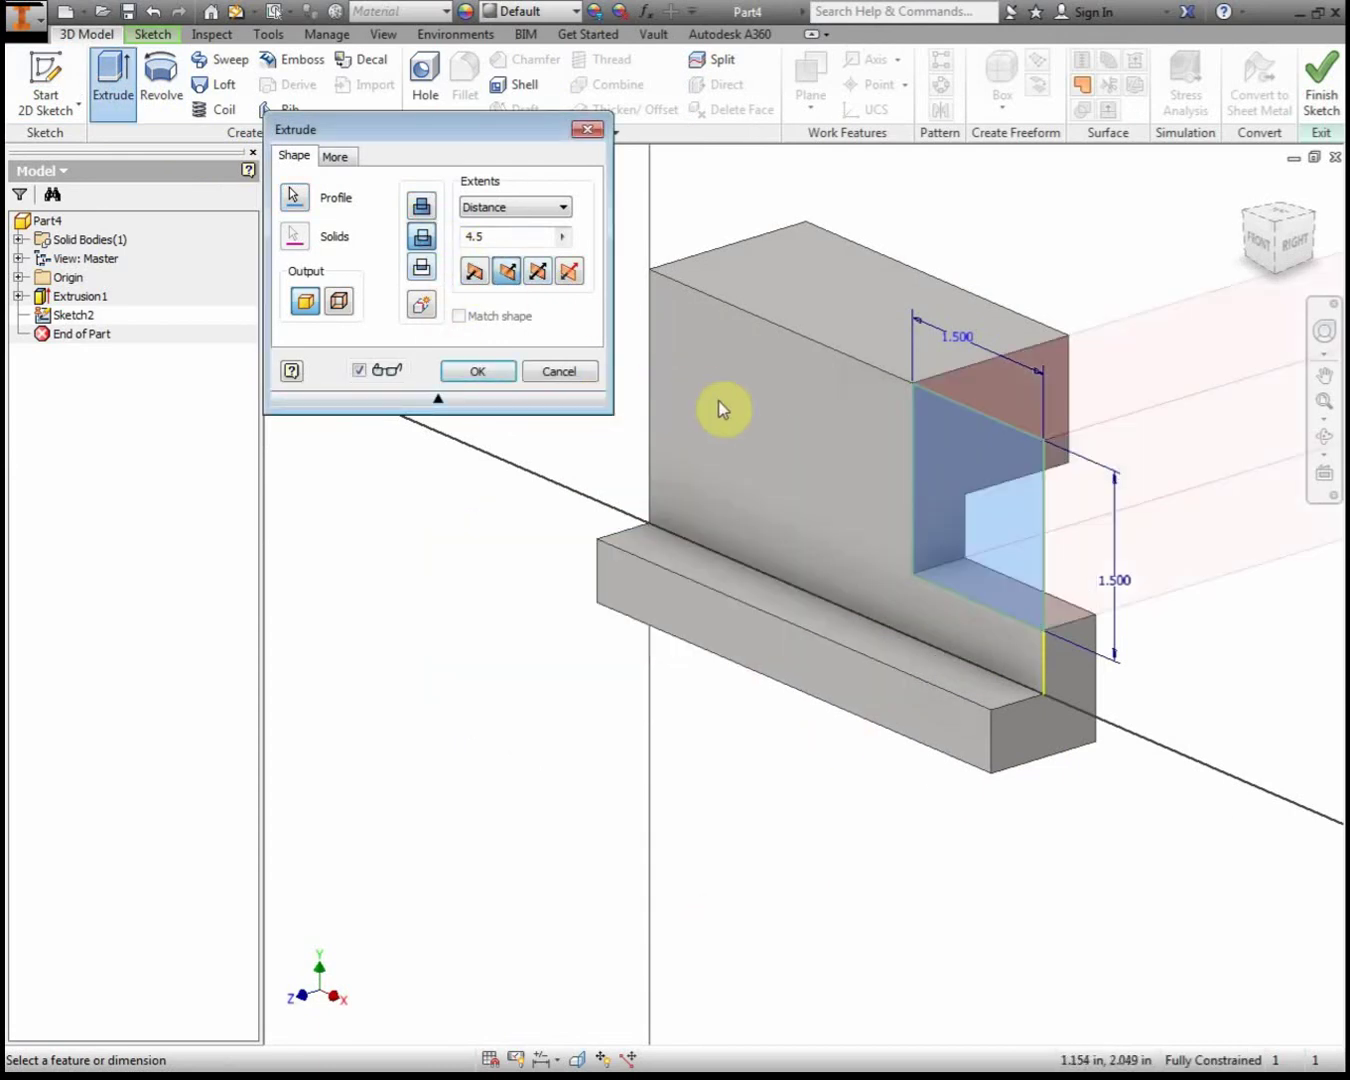
{"action": "scroll", "coordinate": [879, 513], "scroll_direction": "down", "scroll_amount": 3}
{"action": "middle_click_drag", "start_coordinate": [878, 513], "coordinate": [772, 565]}
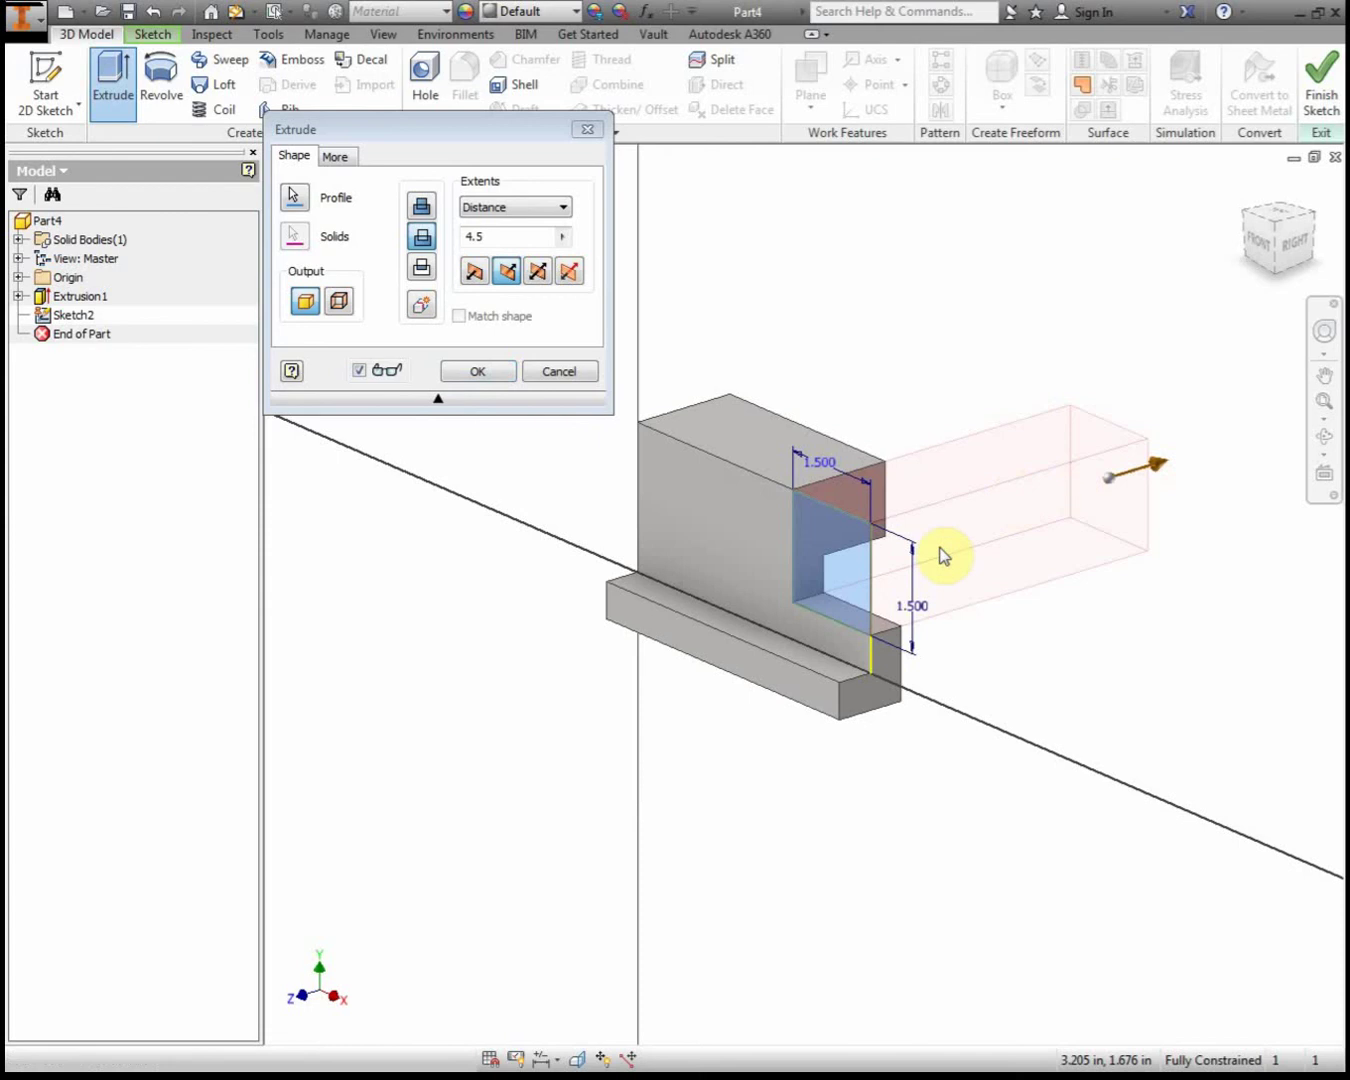
{"action": "left_click", "coordinate": [508, 207]}
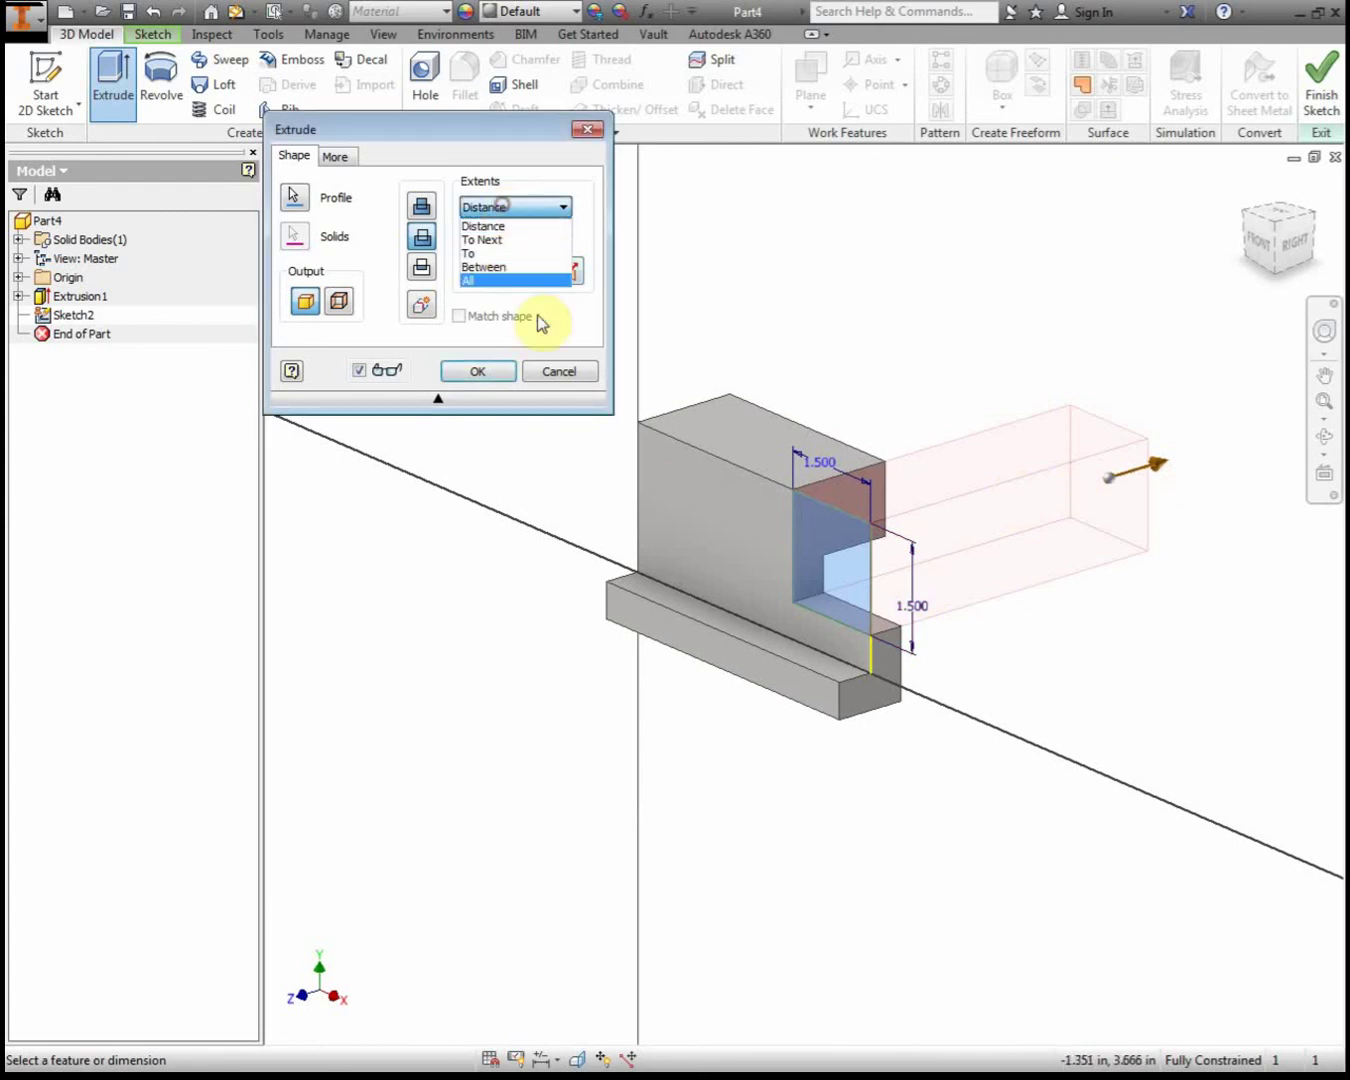
{"action": "left_click", "coordinate": [475, 284]}
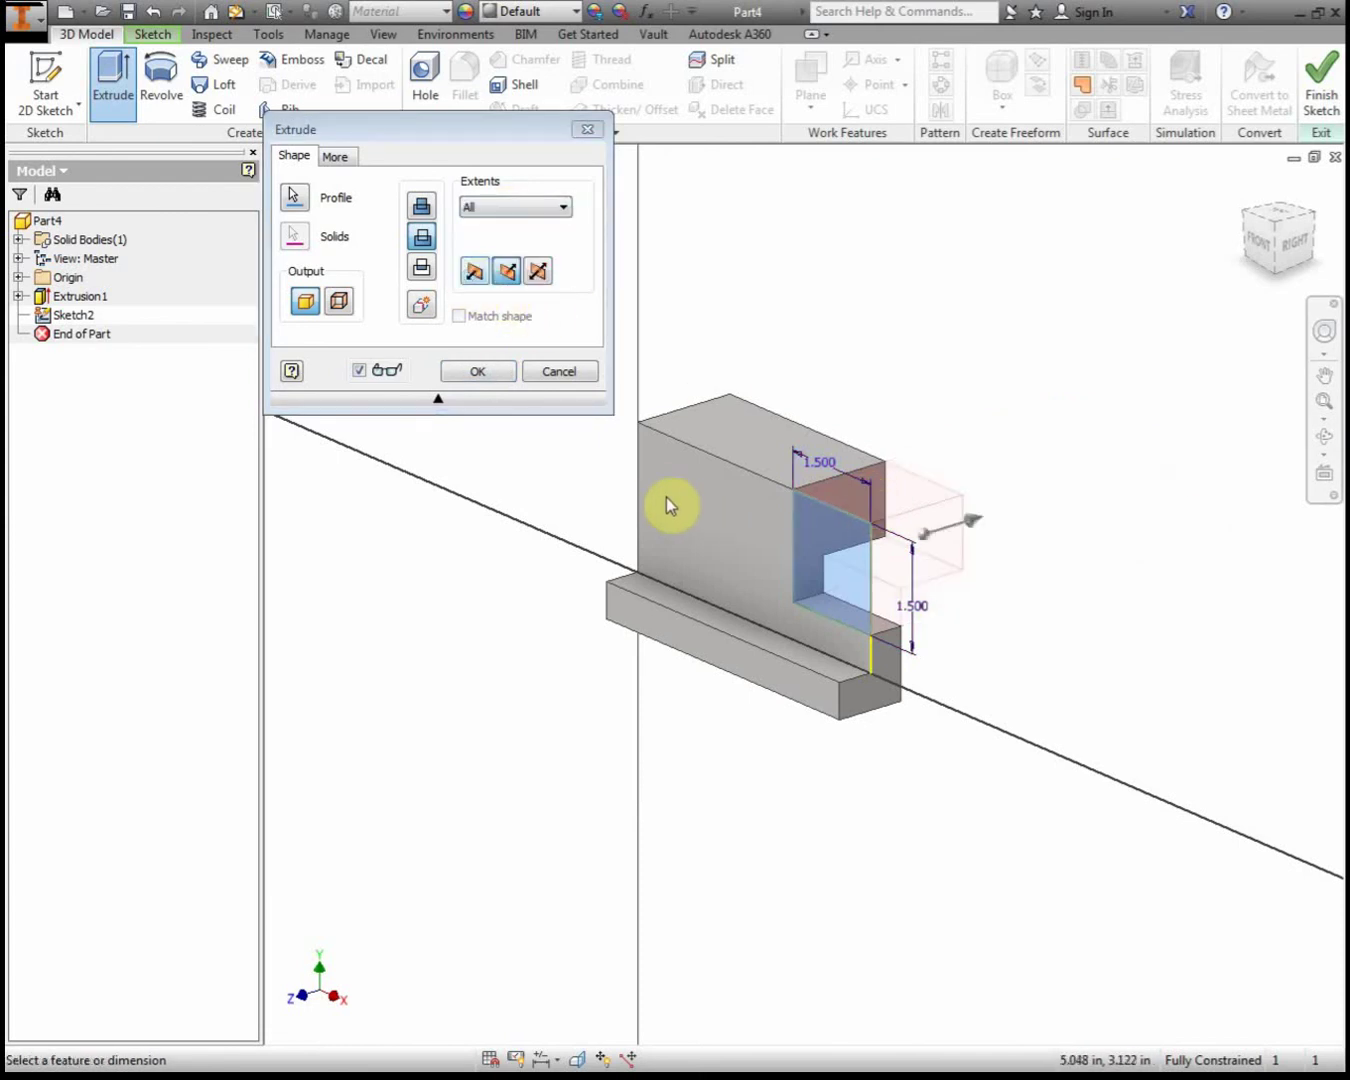
{"action": "left_click", "coordinate": [477, 372]}
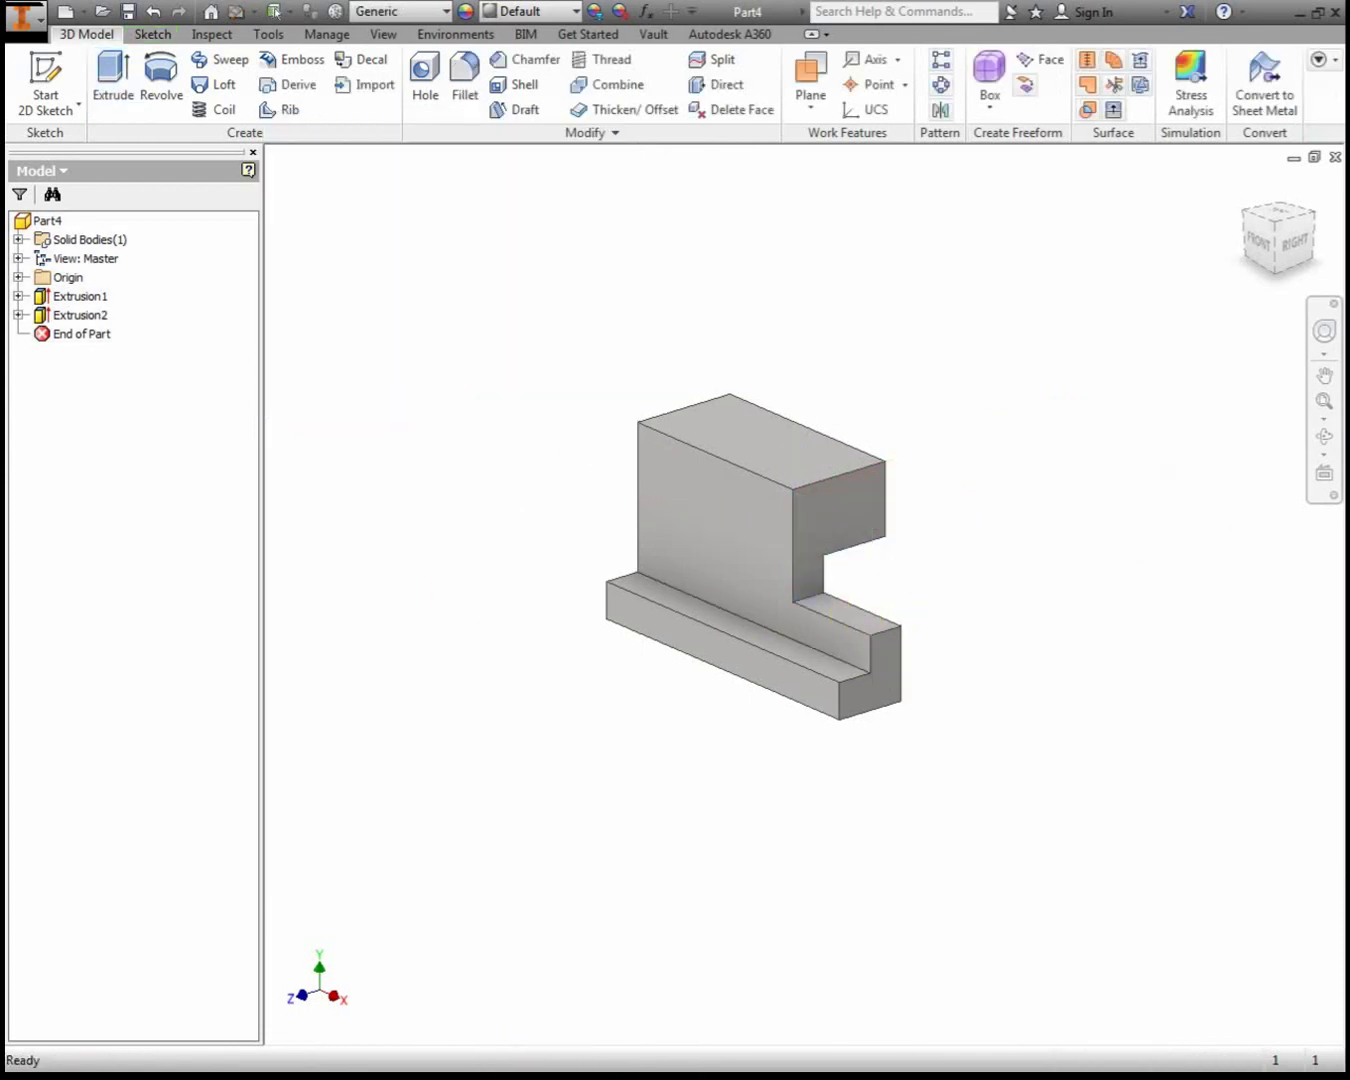
Compare the finished block's shape and orientation with the dimensioned reference drawing in the document.
{"action": "middle_click_drag", "start_coordinate": [660, 302], "coordinate": [1049, 280]}
{"action": "mouse_move", "coordinate": [5, 110]}
{"action": "left_mouse_down"}
{"action": "mouse_move", "coordinate": [533, 66]}
{"action": "mouse_move", "coordinate": [567, 48]}
{"action": "left_mouse_up"}
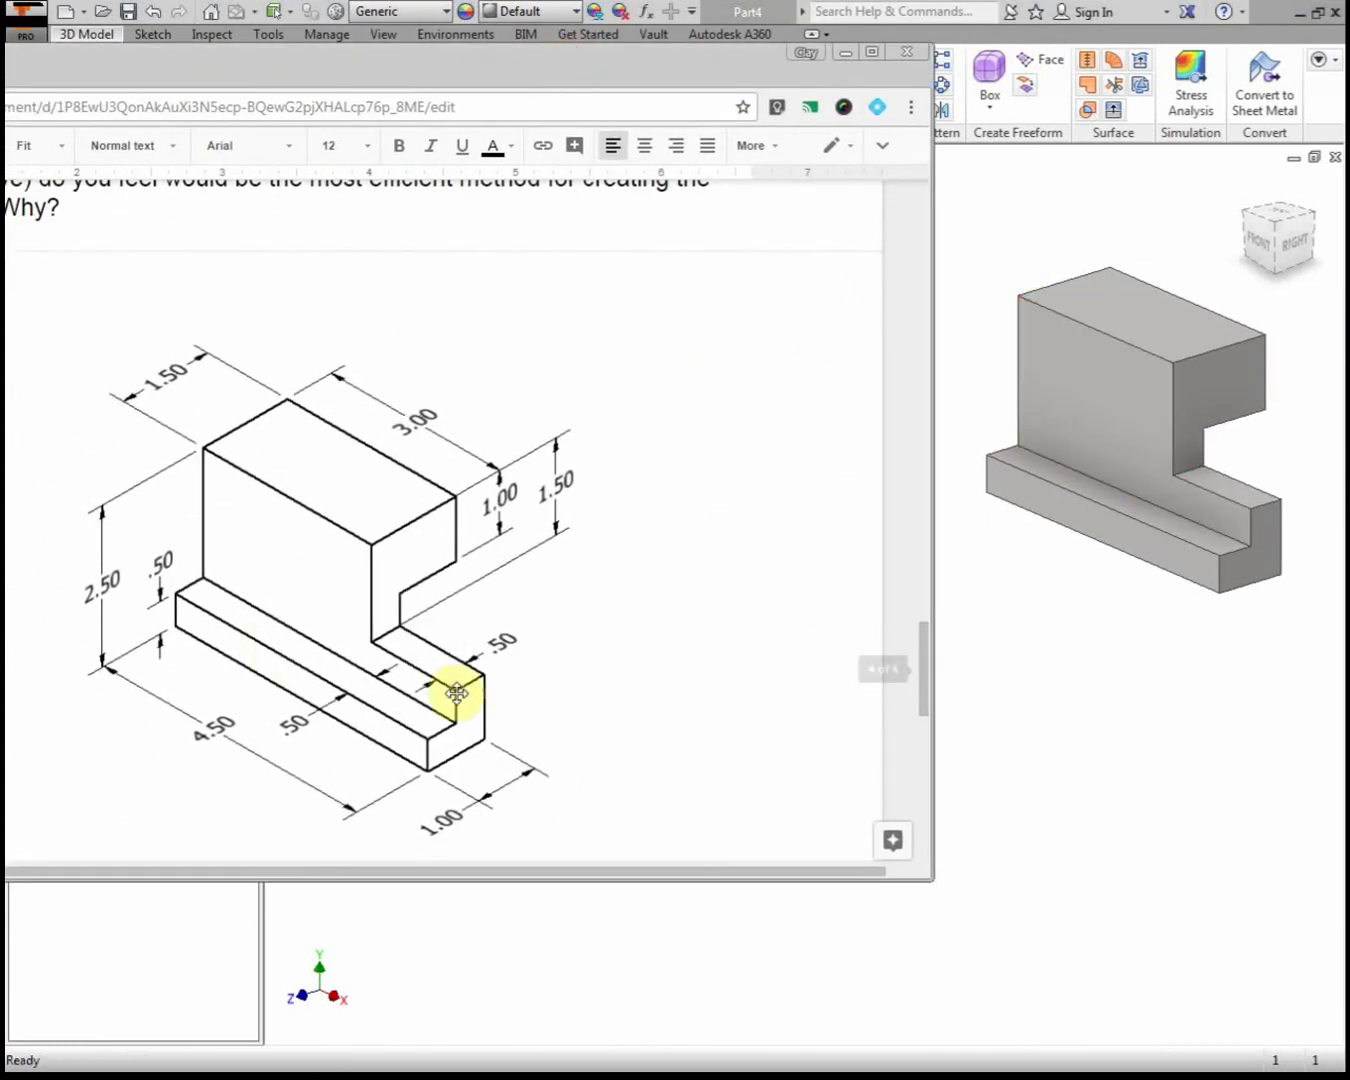
{"action": "left_click_drag", "start_coordinate": [527, 72], "coordinate": [5, 90]}
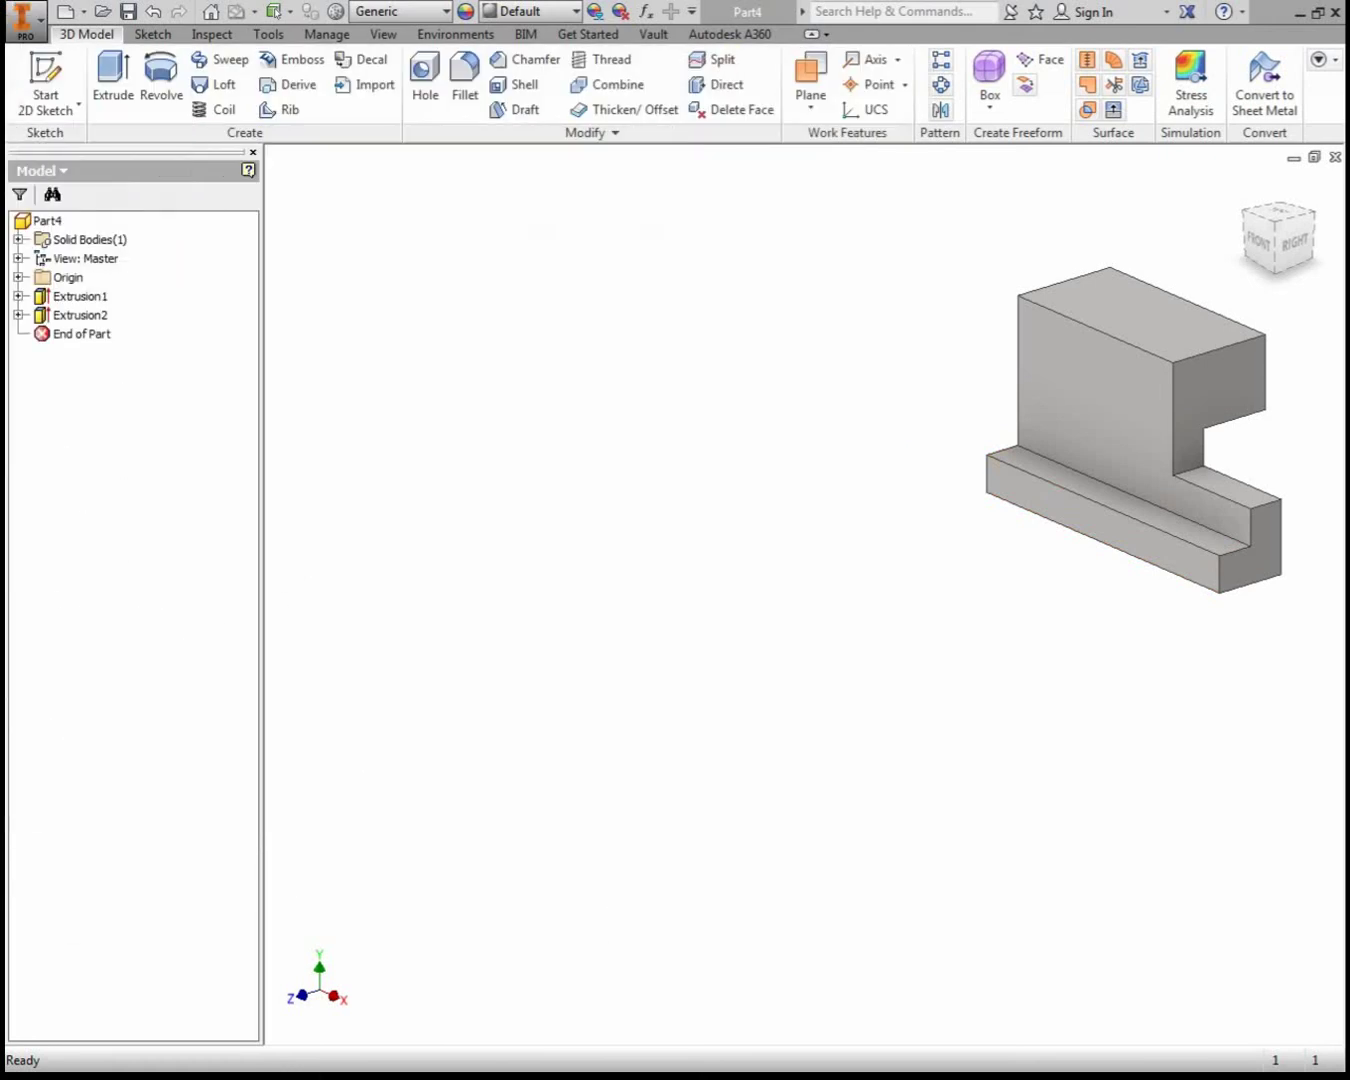
{"action": "middle_click_drag", "start_coordinate": [714, 657], "coordinate": [496, 639]}
{"action": "scroll", "coordinate": [505, 625], "scroll_direction": "down", "scroll_amount": 3}
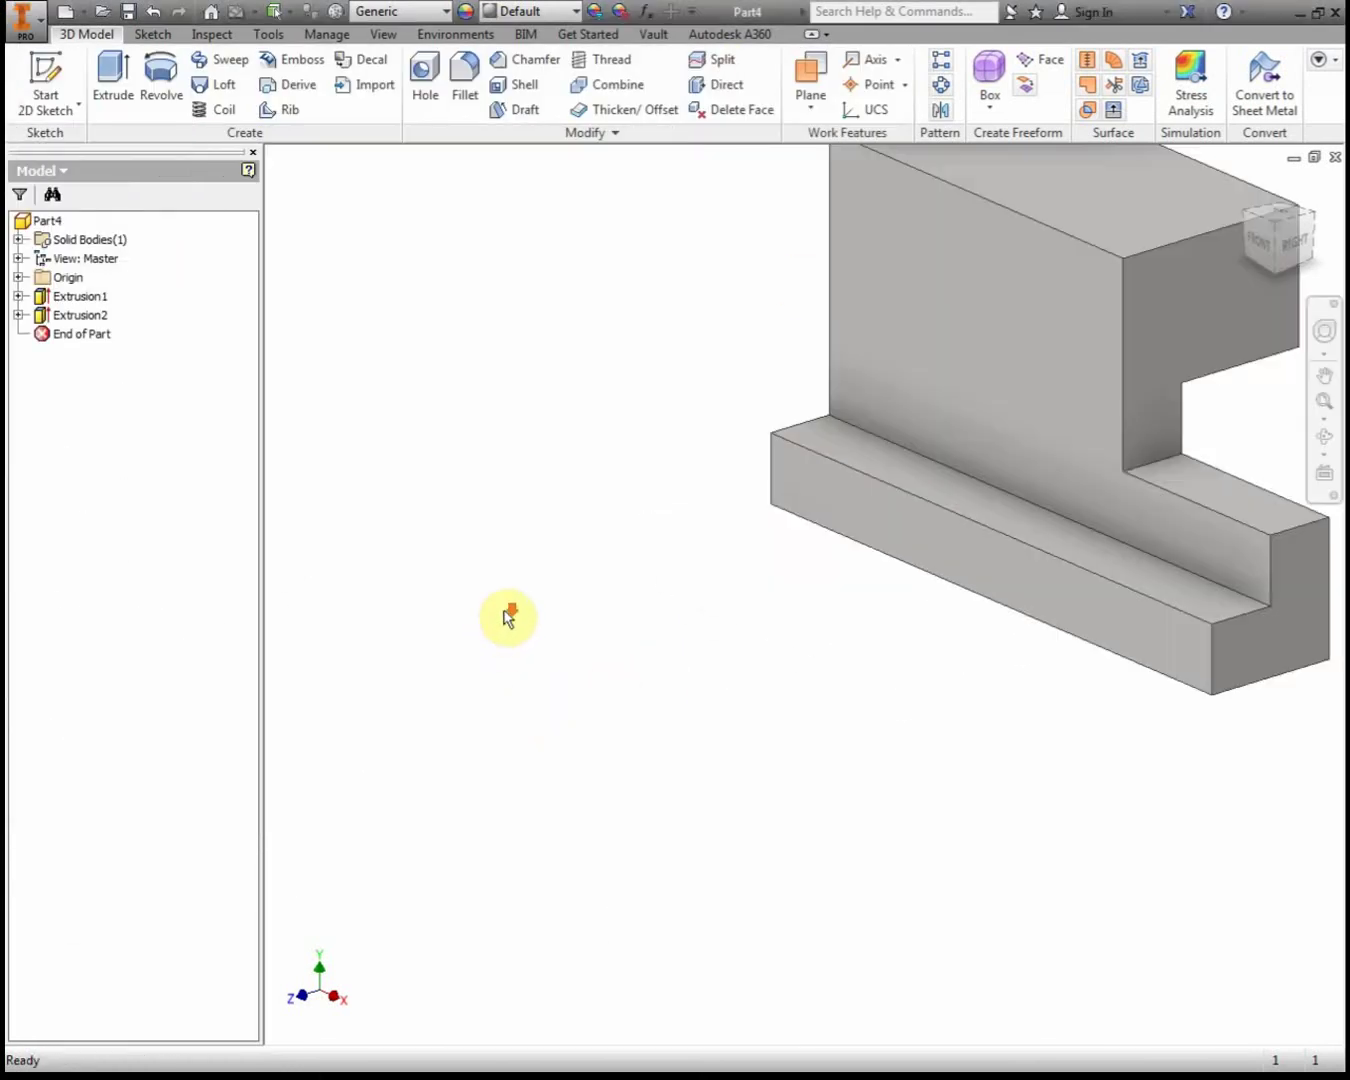
{"action": "scroll", "coordinate": [476, 787], "scroll_direction": "up", "scroll_amount": 3}
{"action": "middle_click_drag", "start_coordinate": [331, 772], "coordinate": [419, 658]}
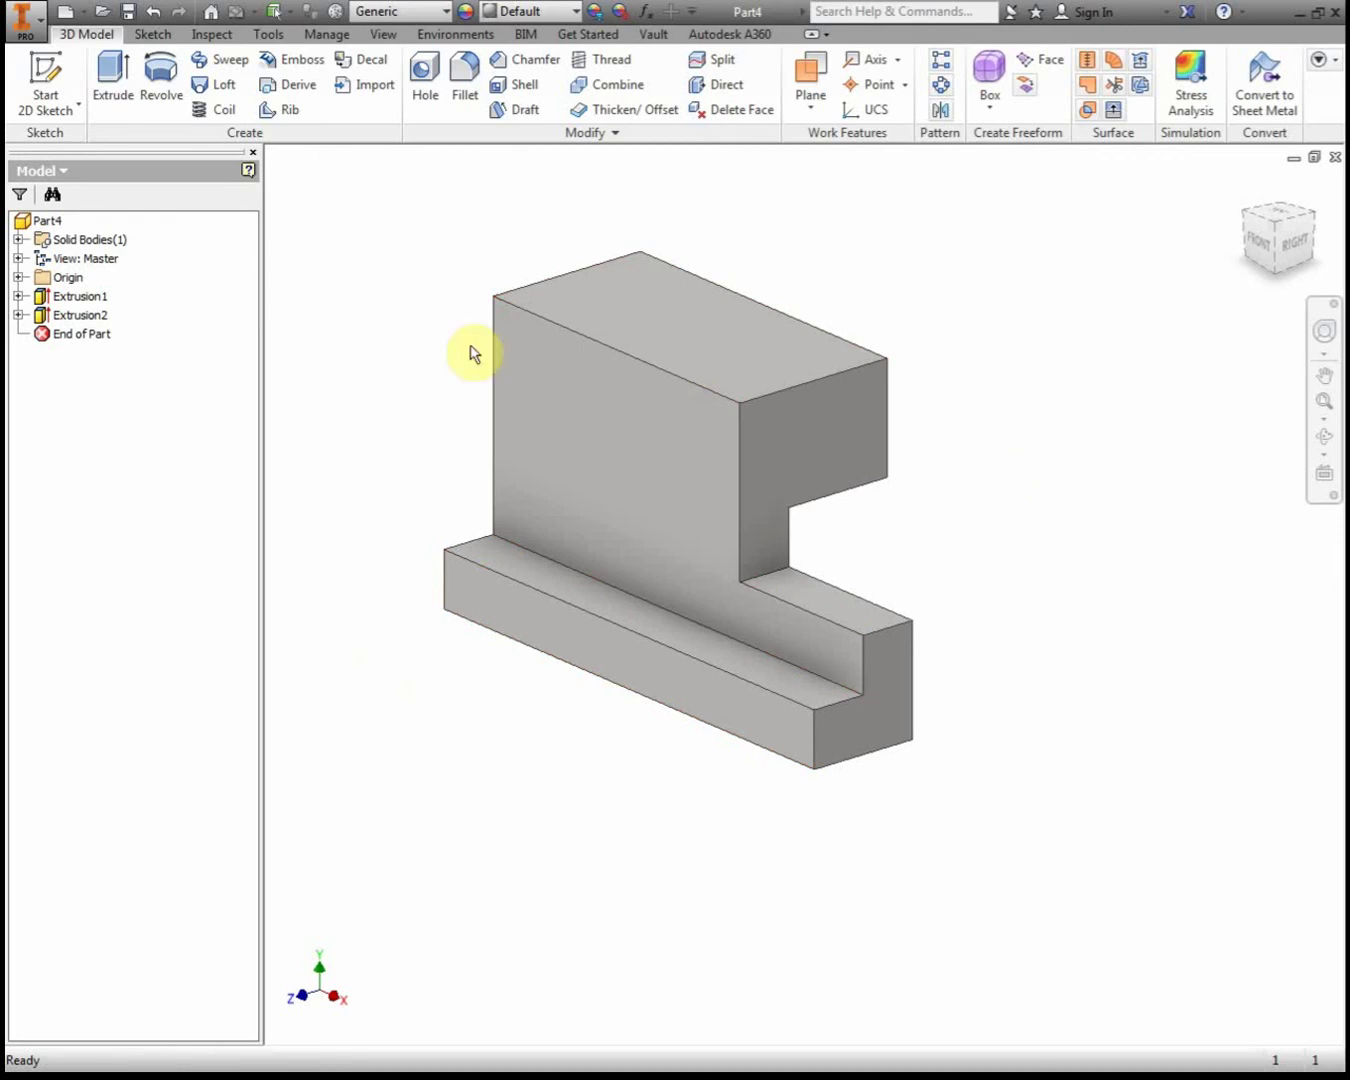
{"action": "mouse_move", "coordinate": [5, 29]}
{"action": "left_mouse_down"}
{"action": "mouse_move", "coordinate": [953, 23]}
{"action": "mouse_move", "coordinate": [0, 12]}
{"action": "left_mouse_up"}
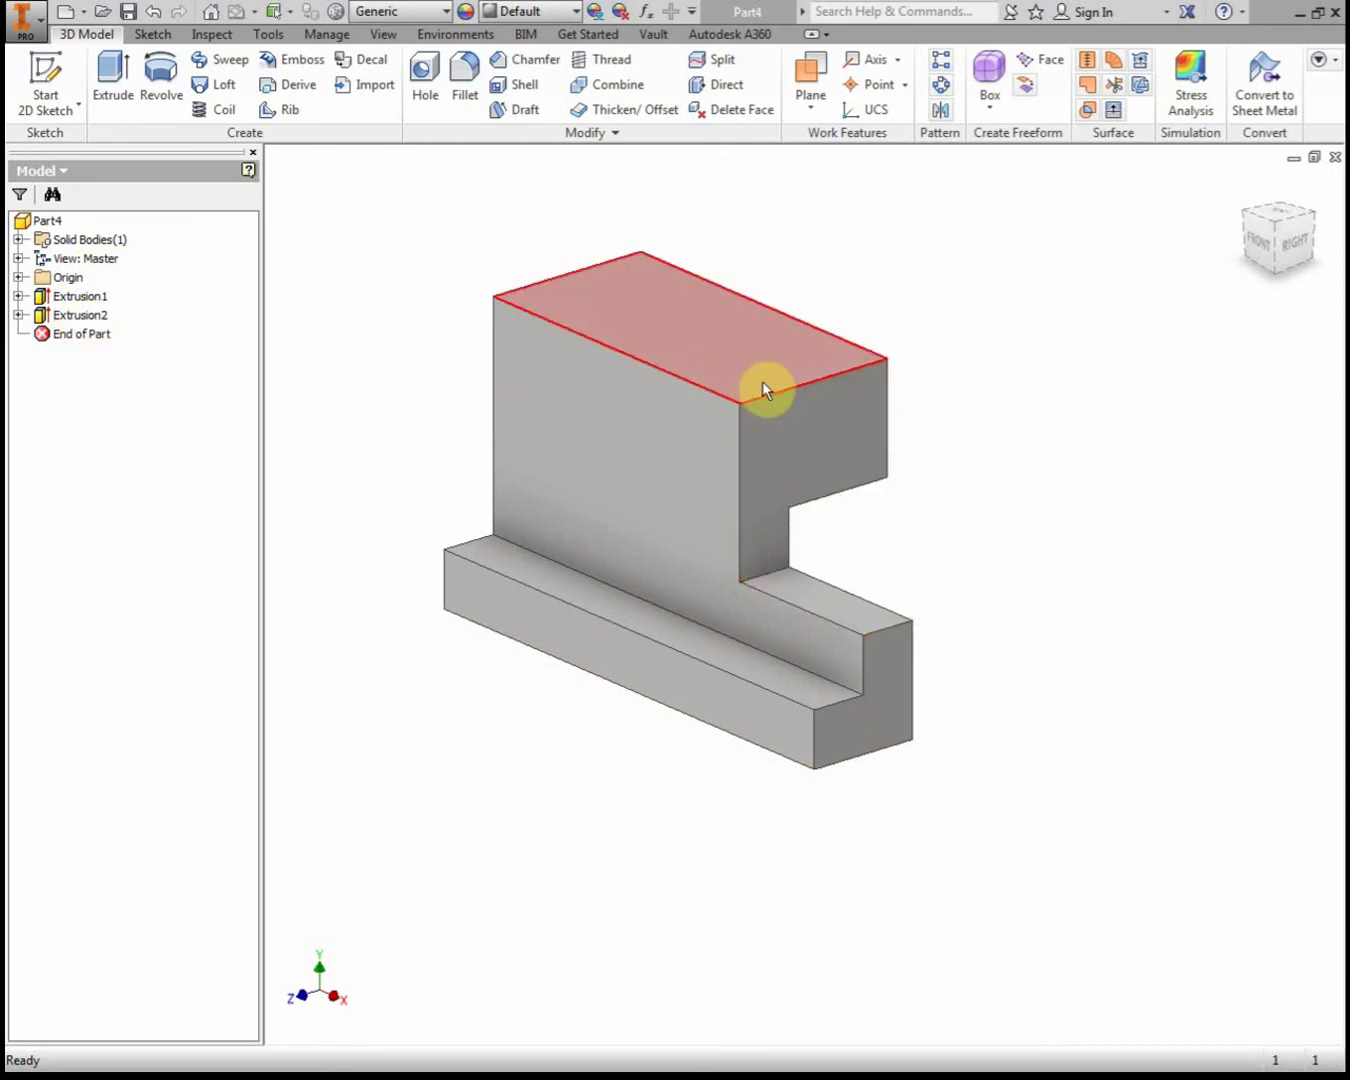
Edit the base extrusion's sketch, set the profile's top width to 3 in, and finish the sketch to update the block.
{"action": "left_click", "coordinate": [88, 298]}
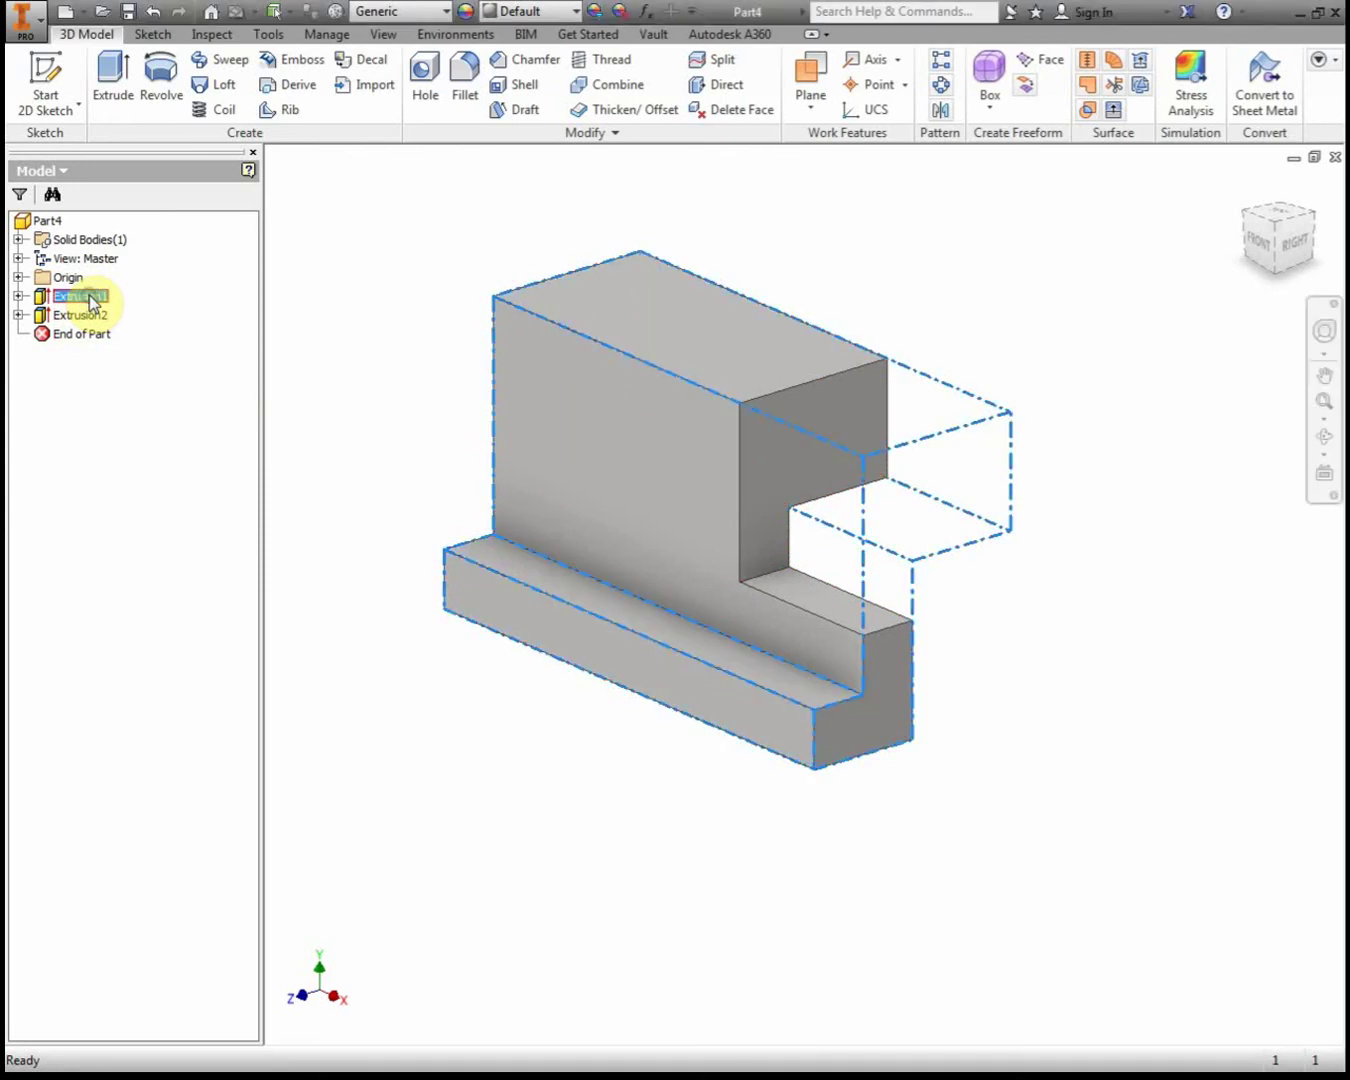
{"action": "left_click", "coordinate": [130, 431]}
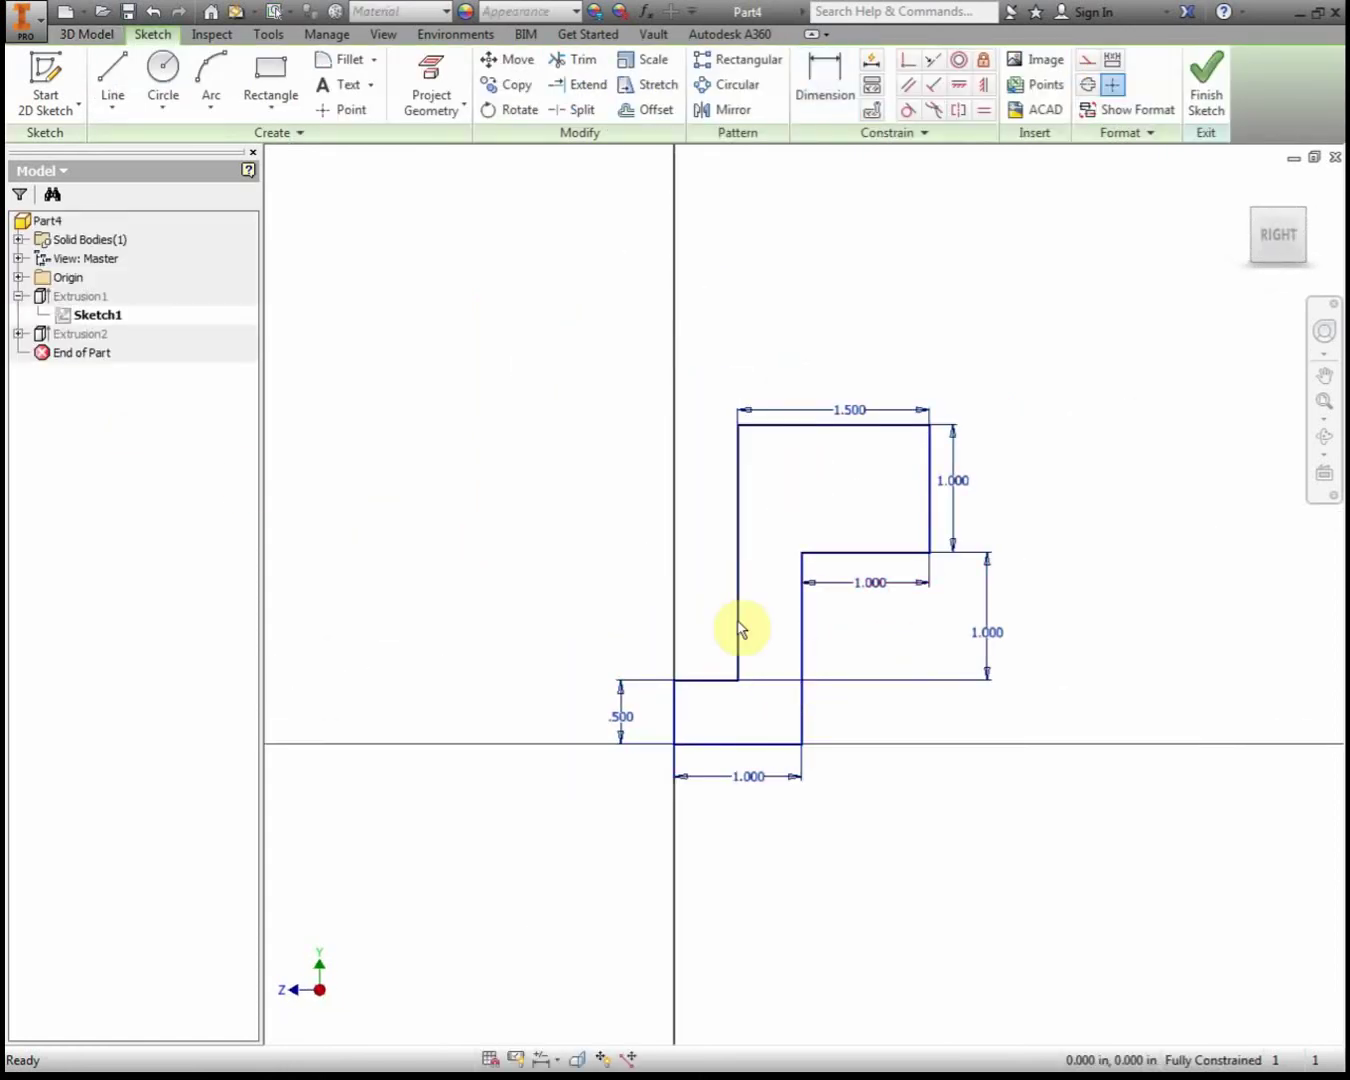
{"action": "double_click", "coordinate": [849, 417]}
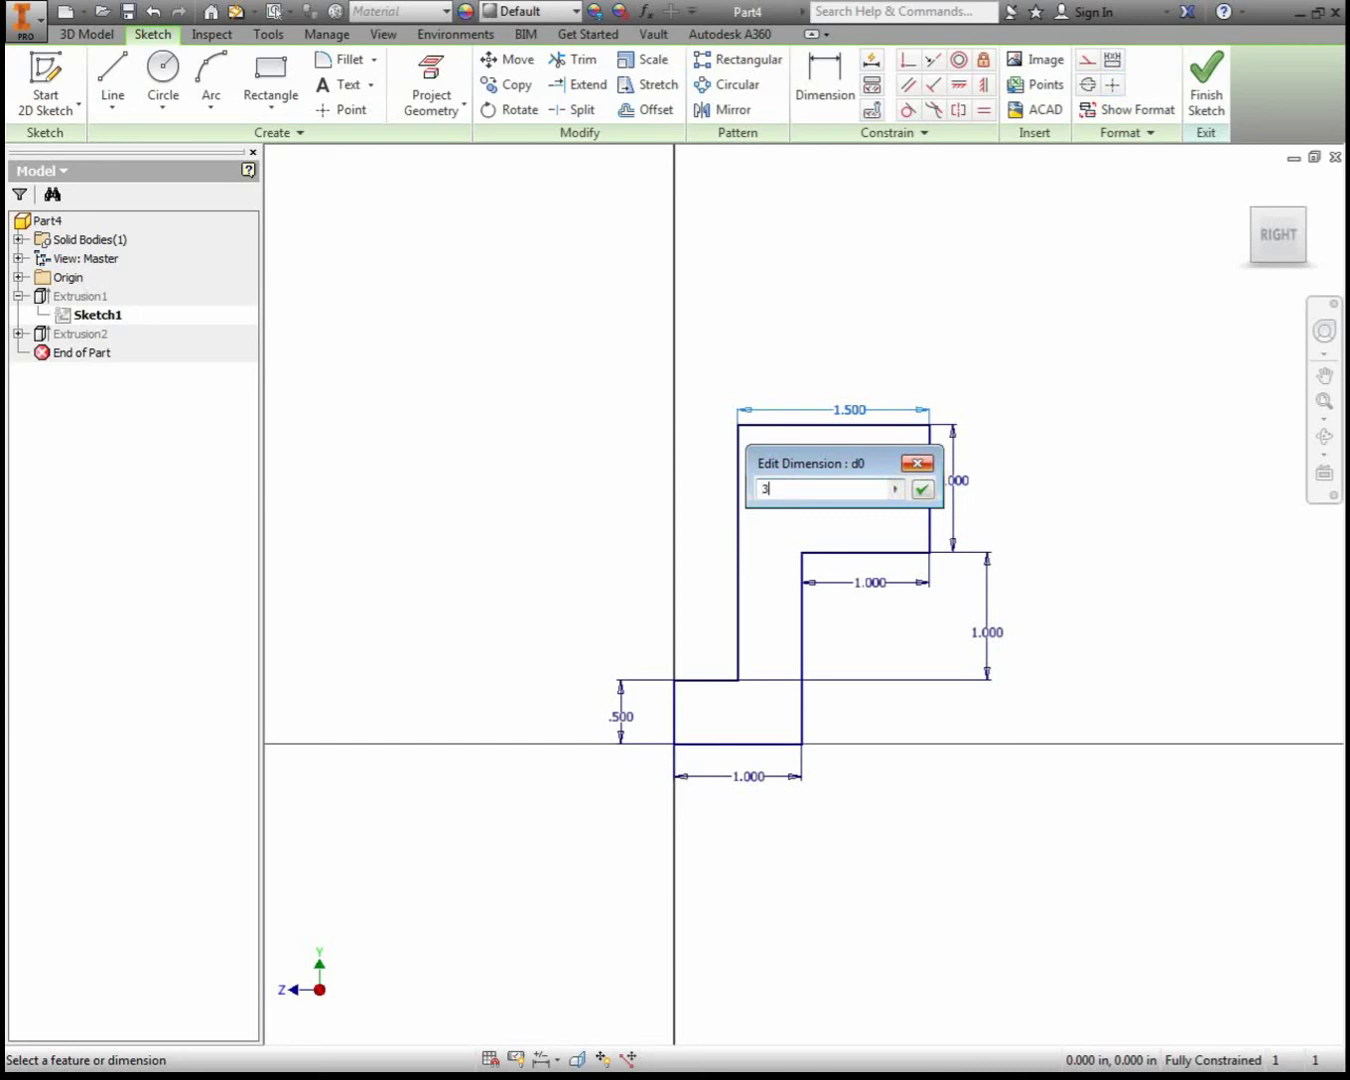
{"action": "type", "text": "3"}
{"action": "left_click", "coordinate": [918, 465]}
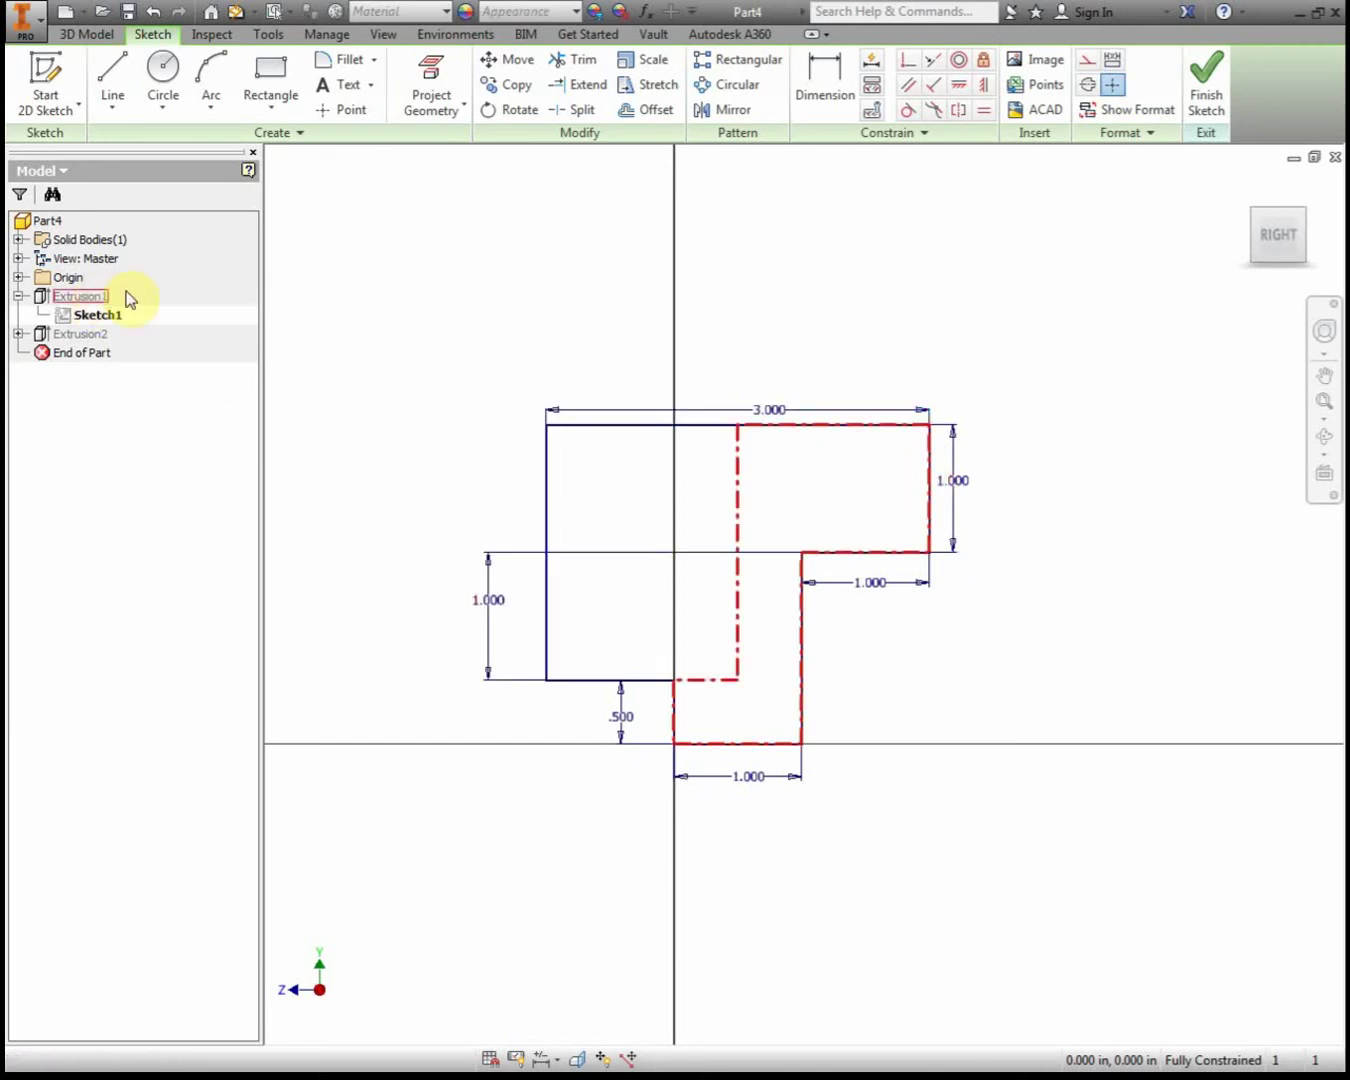
{"action": "left_click", "coordinate": [1206, 87]}
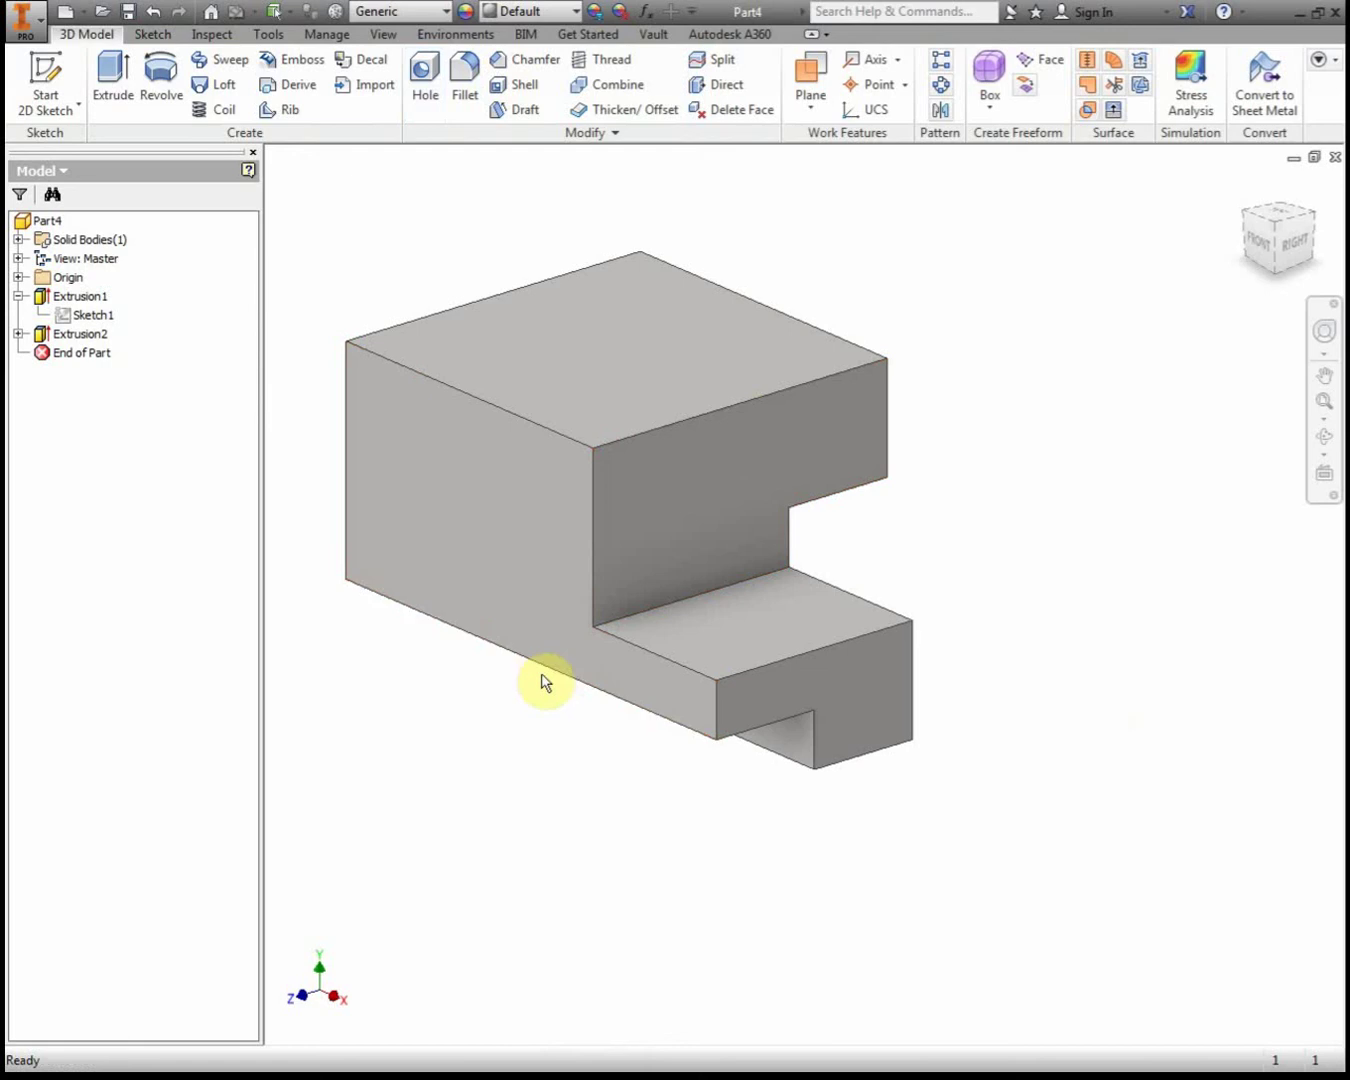
Reopen the base profile sketch, set its top width back to 1.5 in, and finish the sketch.
{"action": "left_click", "coordinate": [93, 315]}
{"action": "double_click", "coordinate": [97, 317]}
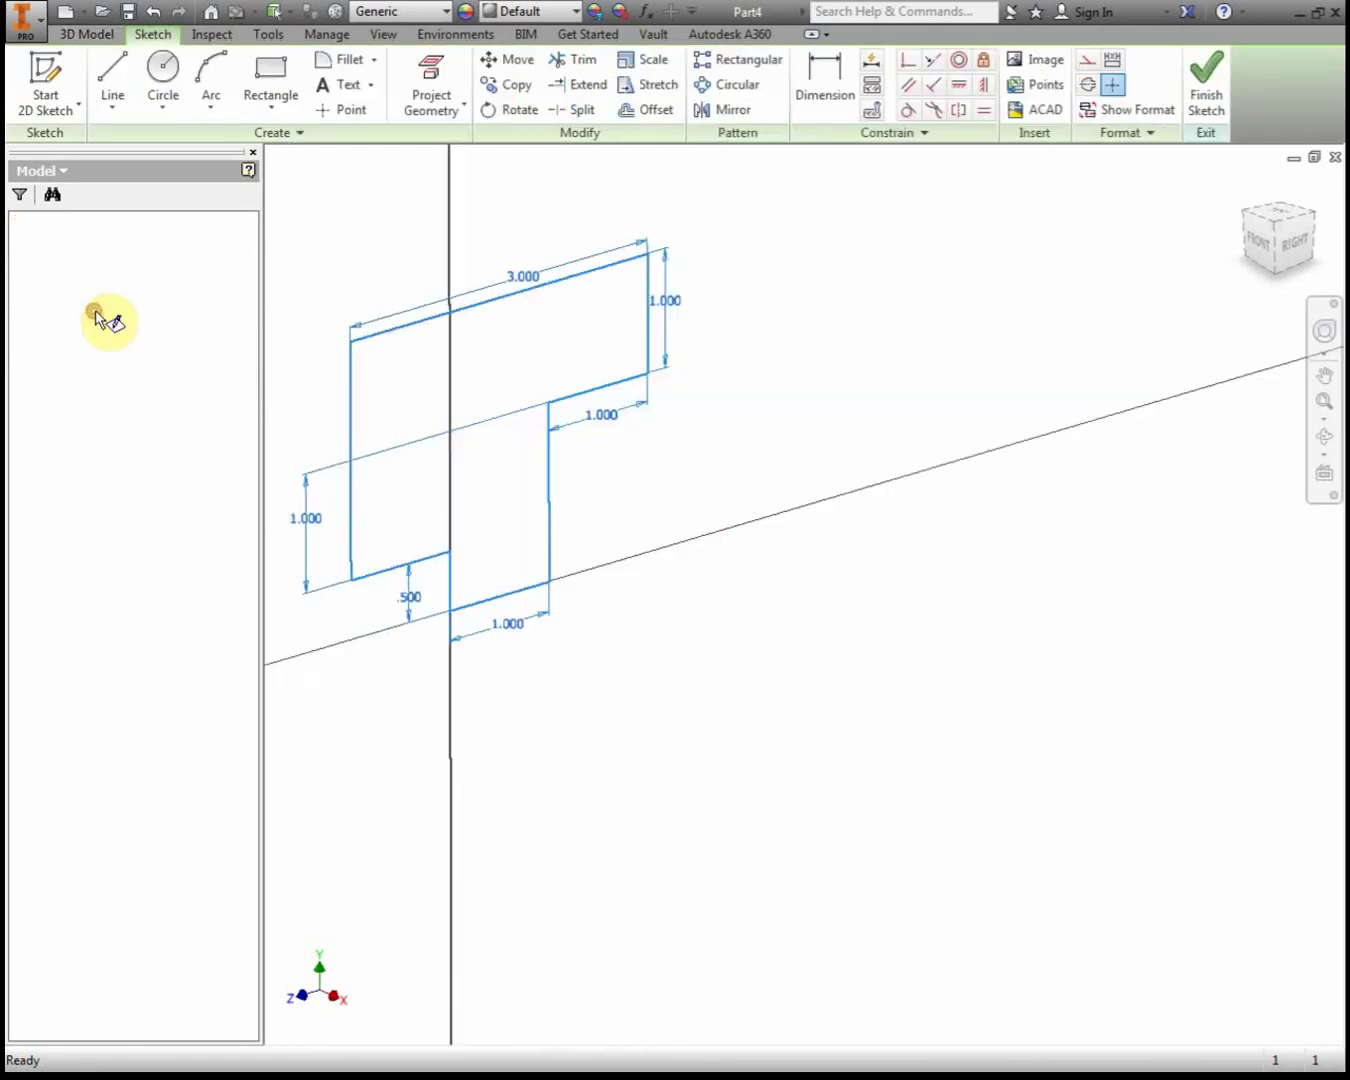
{"action": "double_click", "coordinate": [849, 411]}
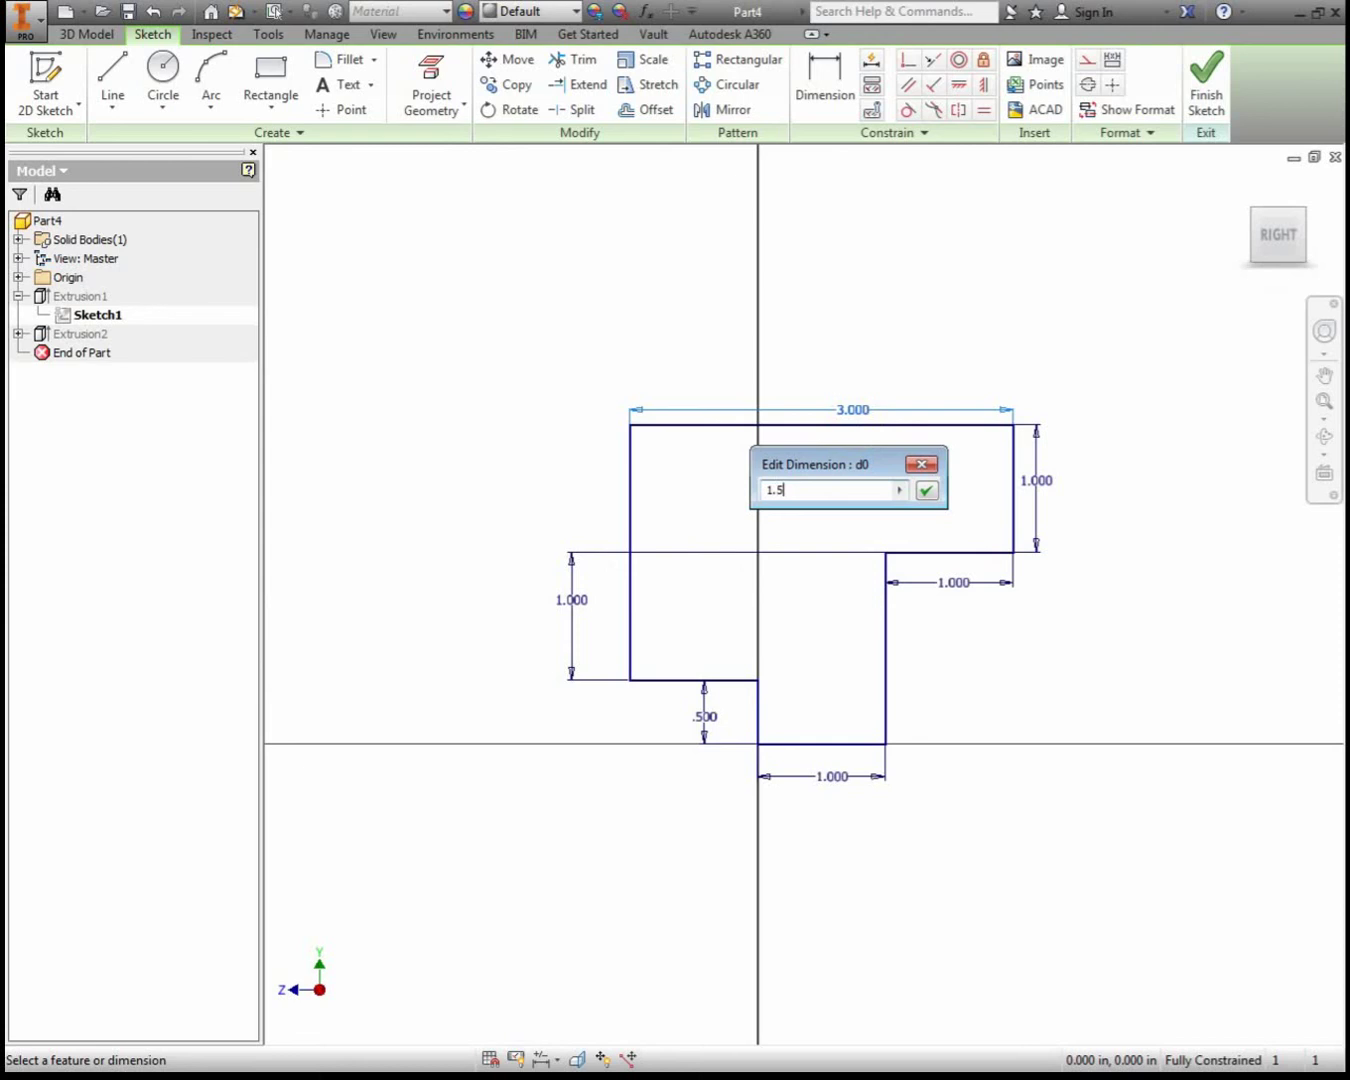
{"action": "key", "text": "Return"}
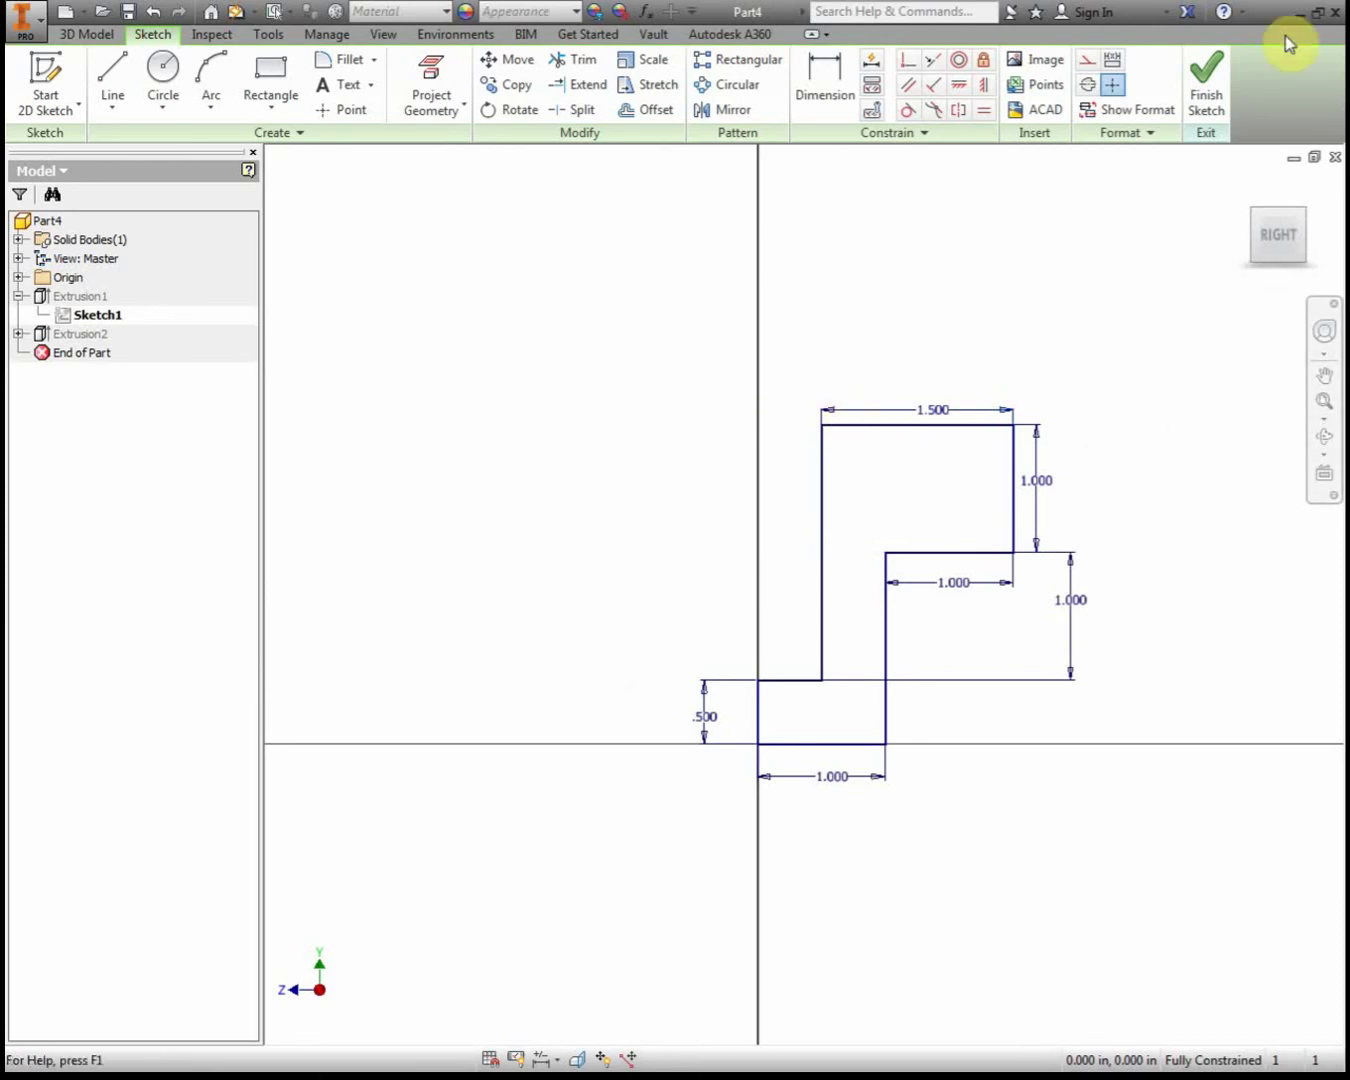
{"action": "left_click", "coordinate": [1218, 105]}
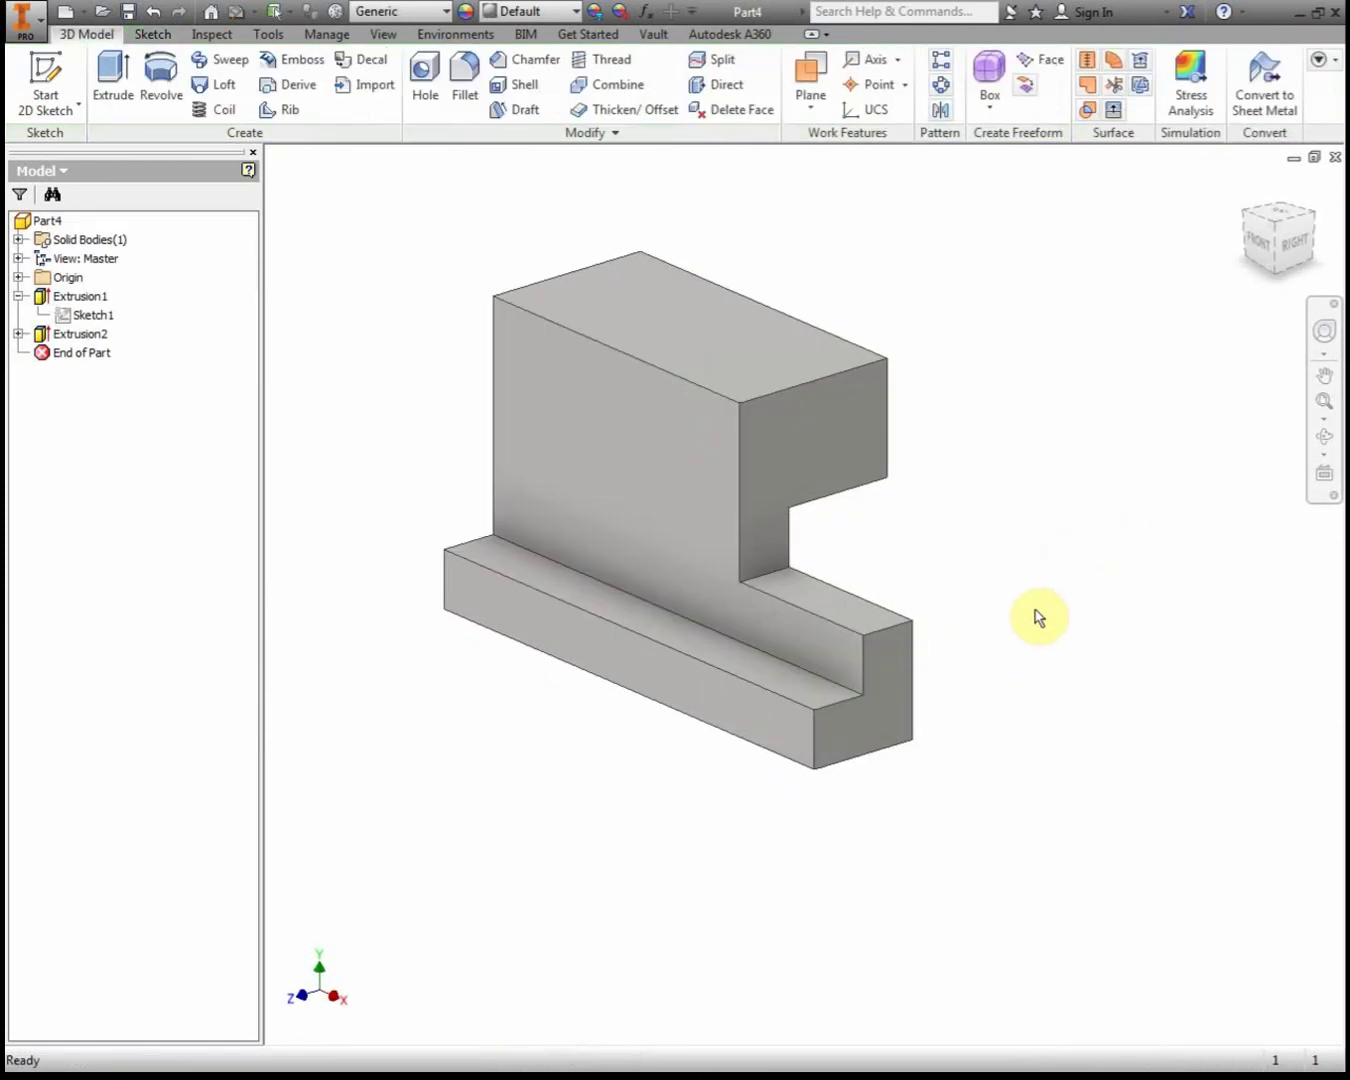